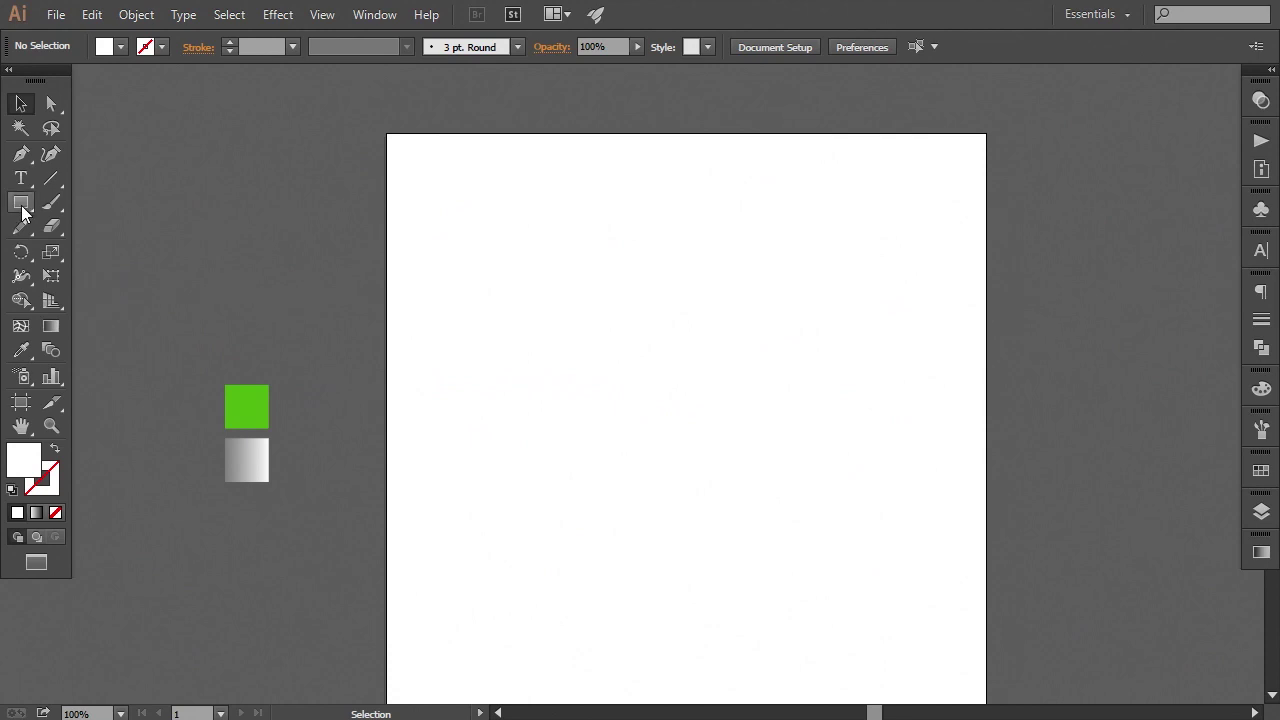
Step: Draw a square in the upper part of the artboard and rotate it 45° into a diamond
click(20, 202)
drag(532, 312, 644, 424)
click(20, 104)
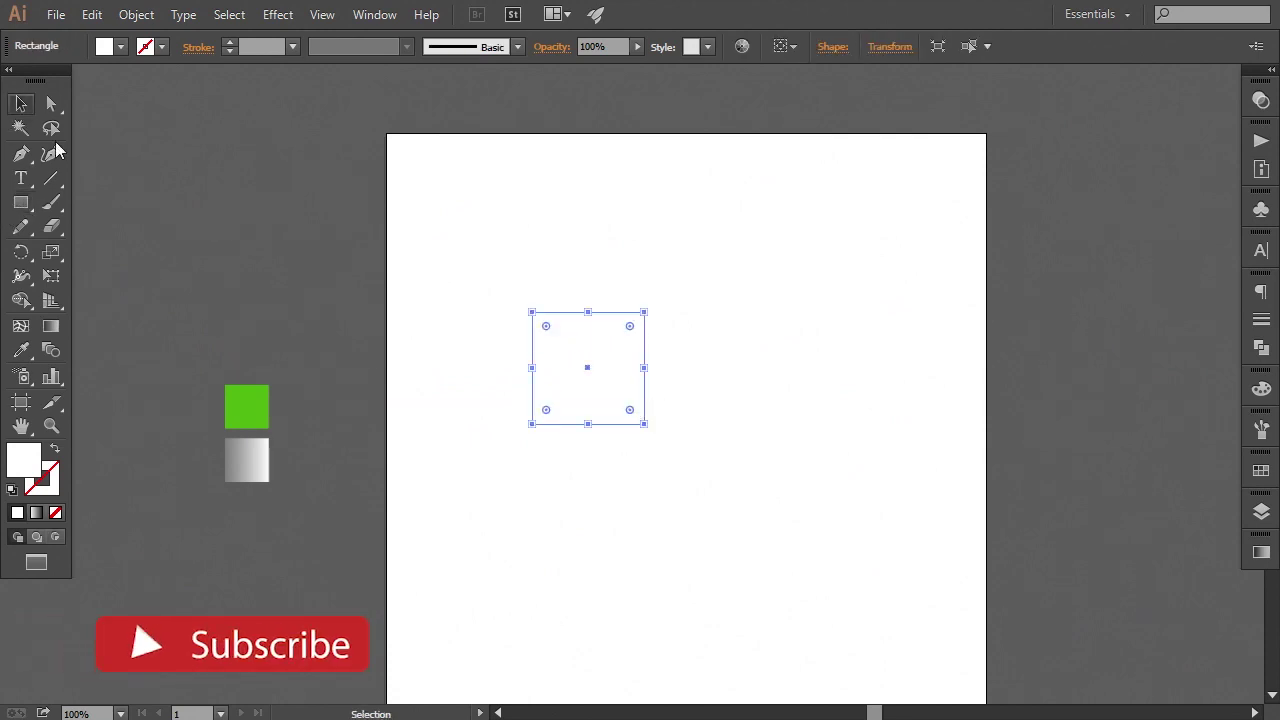
drag(651, 311, 657, 386)
Step: Fill the diamond with the grey-to-white gradient sampled from the swatch square beside the artboard
click(18, 356)
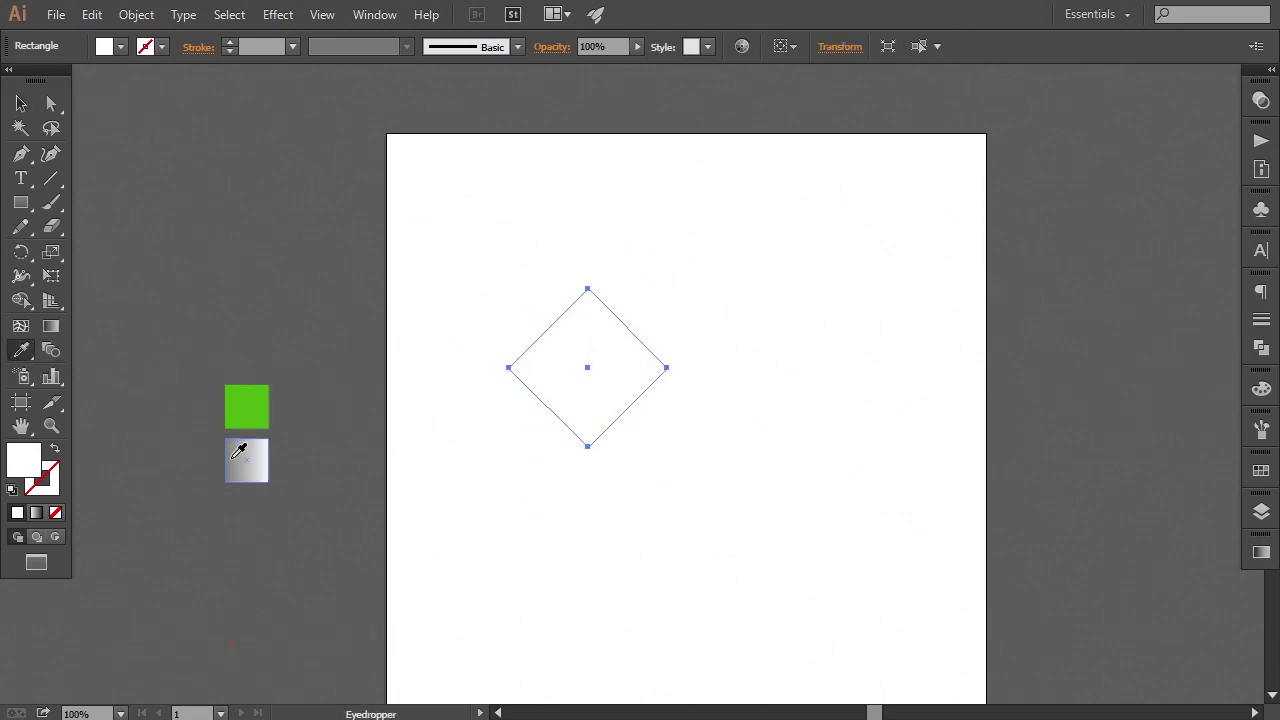
click(232, 459)
click(17, 106)
click(216, 232)
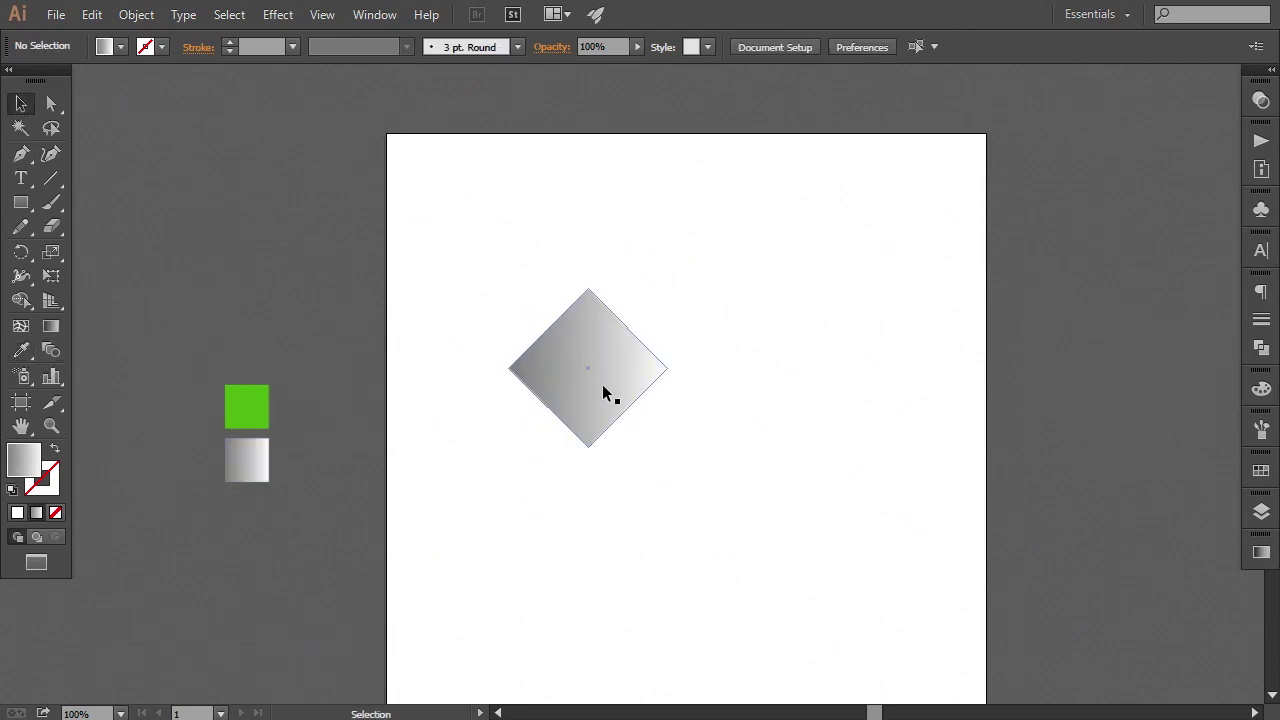
Step: Move the diamond to the artboard's upper-left corner and duplicate it into a diagonal row of three touching diamonds
drag(603, 392, 431, 189)
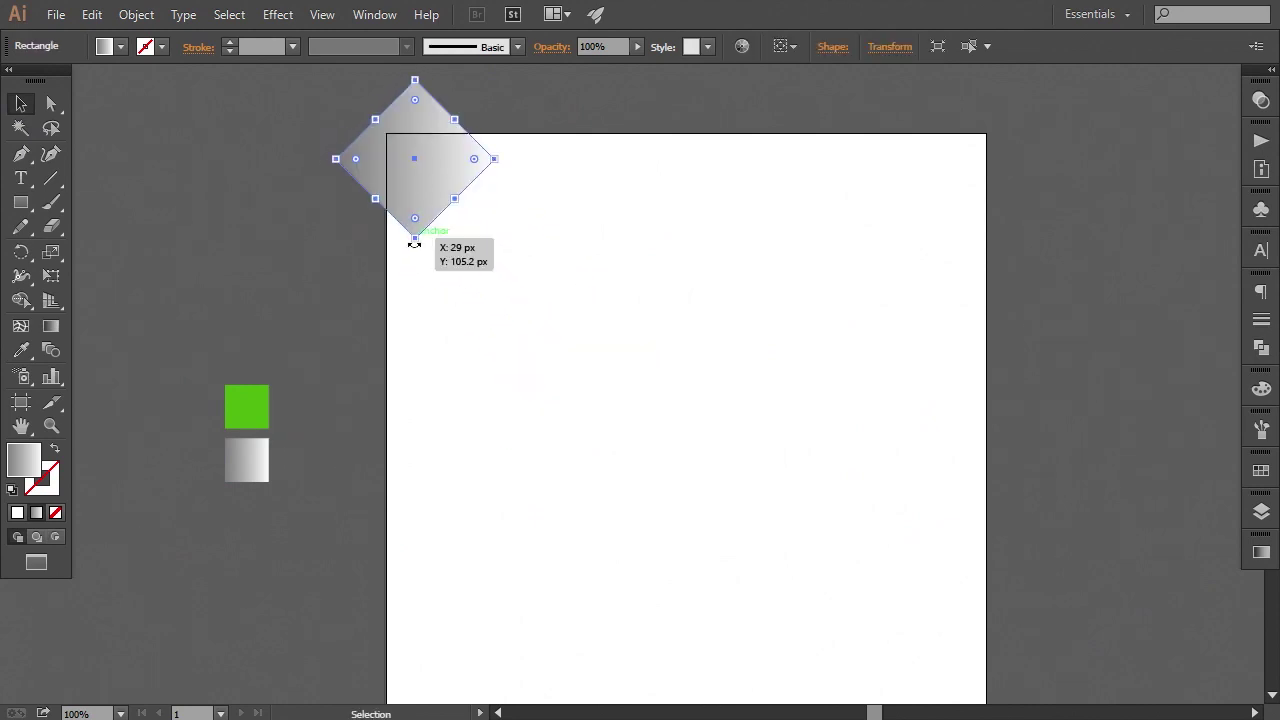
drag(400, 243, 457, 276)
click(440, 264)
drag(478, 184, 427, 282)
drag(506, 334, 483, 369)
drag(400, 324, 558, 166)
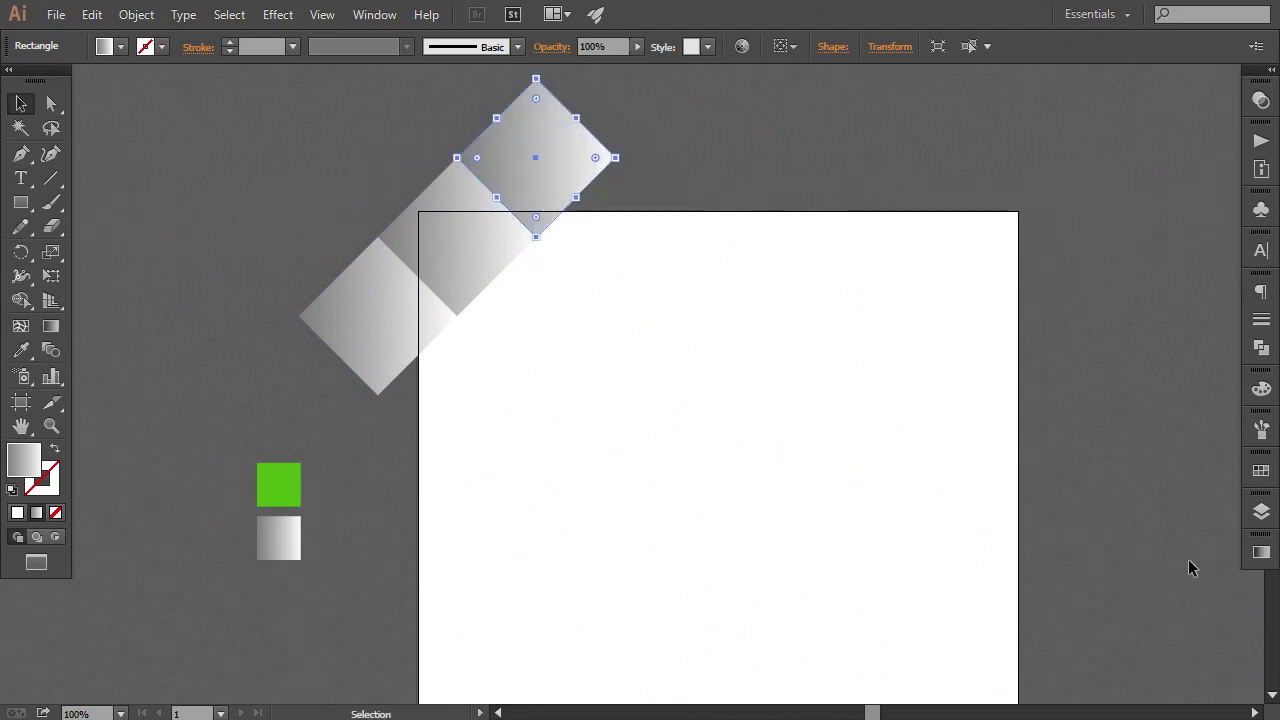
Step: Reverse the gradient of the two outer diamonds in the row so that it alternates with the middle one
click(1260, 554)
click(1036, 524)
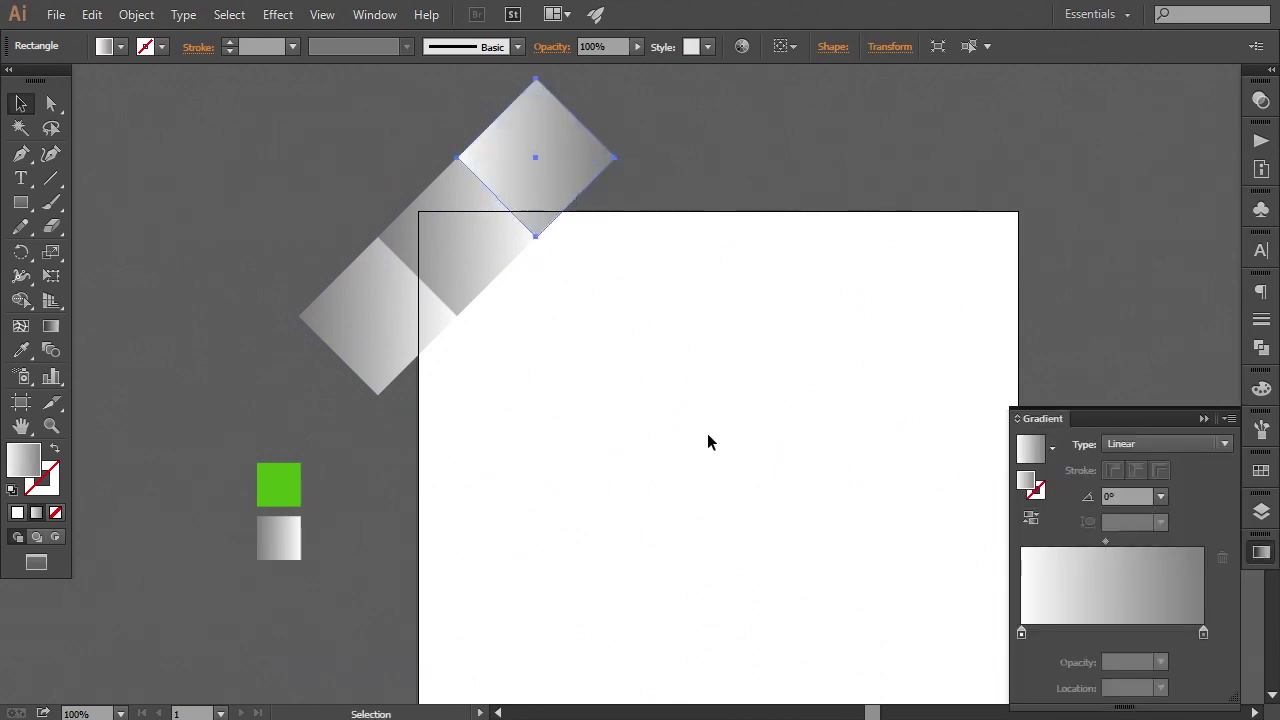
click(707, 433)
click(403, 333)
click(1030, 521)
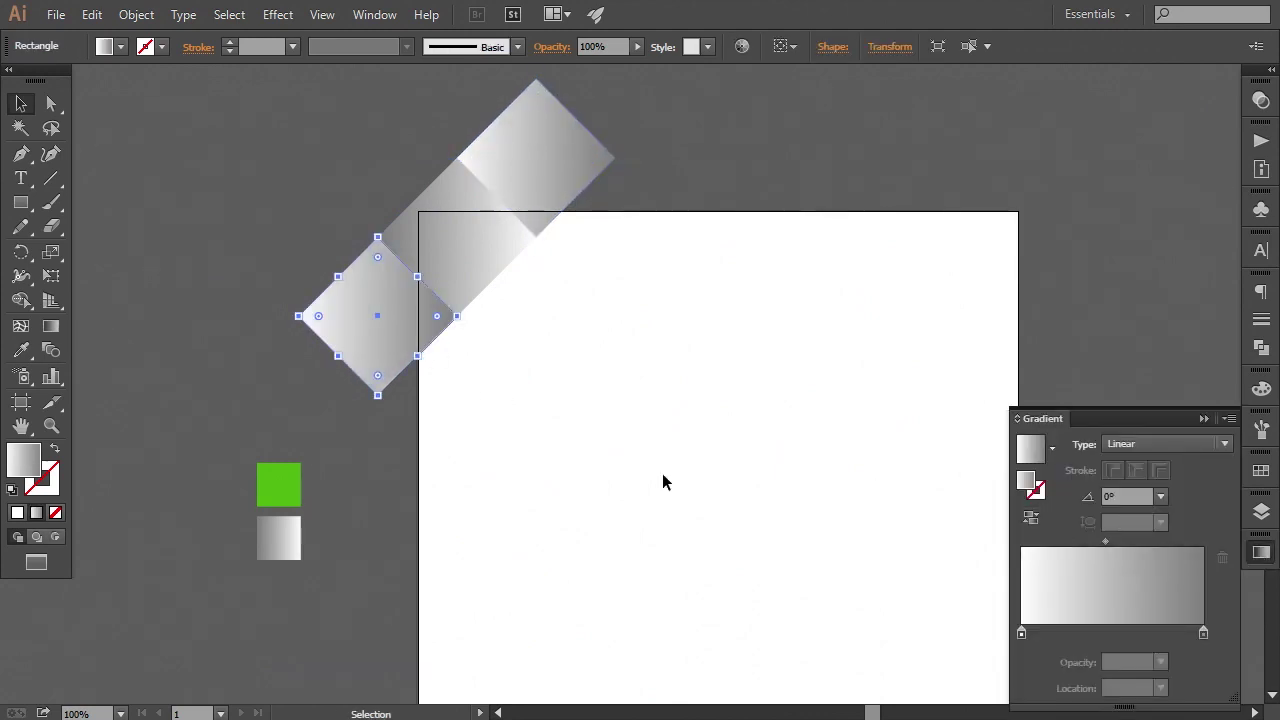
click(663, 480)
Step: Select all three diamonds and duplicate them diagonally down to the right as an adjoining second row
scroll(663, 474, right, 1)
click(434, 283)
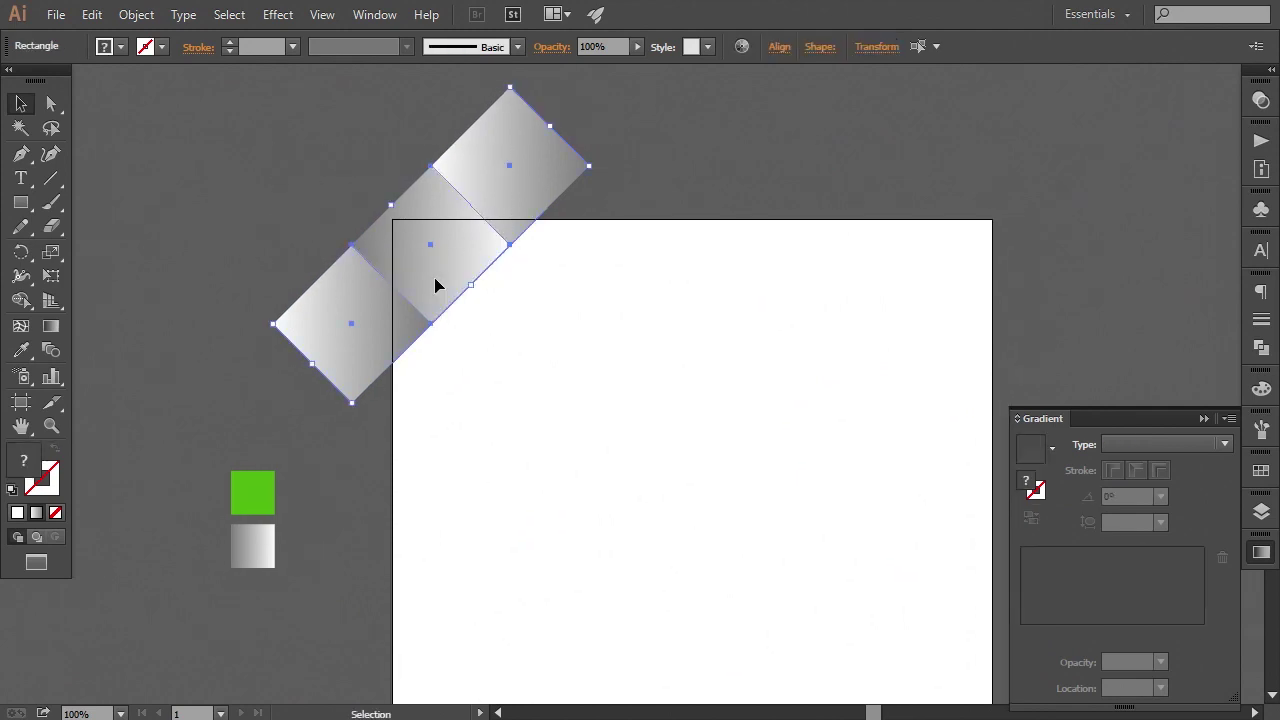
drag(395, 286, 472, 365)
Step: Extend the second row with a copied diamond at each end, using the reversed gradient to keep the alternation
click(691, 177)
drag(459, 418, 697, 210)
click(1030, 517)
click(483, 451)
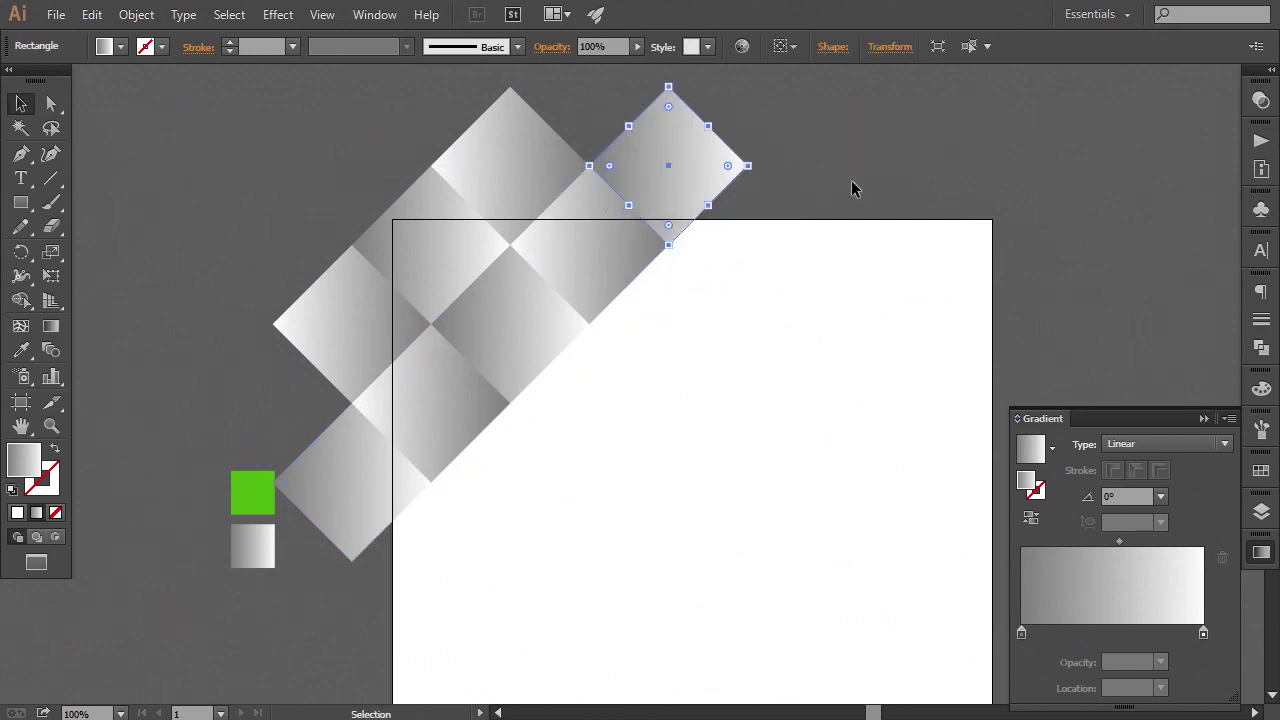
click(851, 189)
Step: Select the five diamonds of the second row and duplicate them diagonally down to the right as a third row
drag(803, 249, 791, 299)
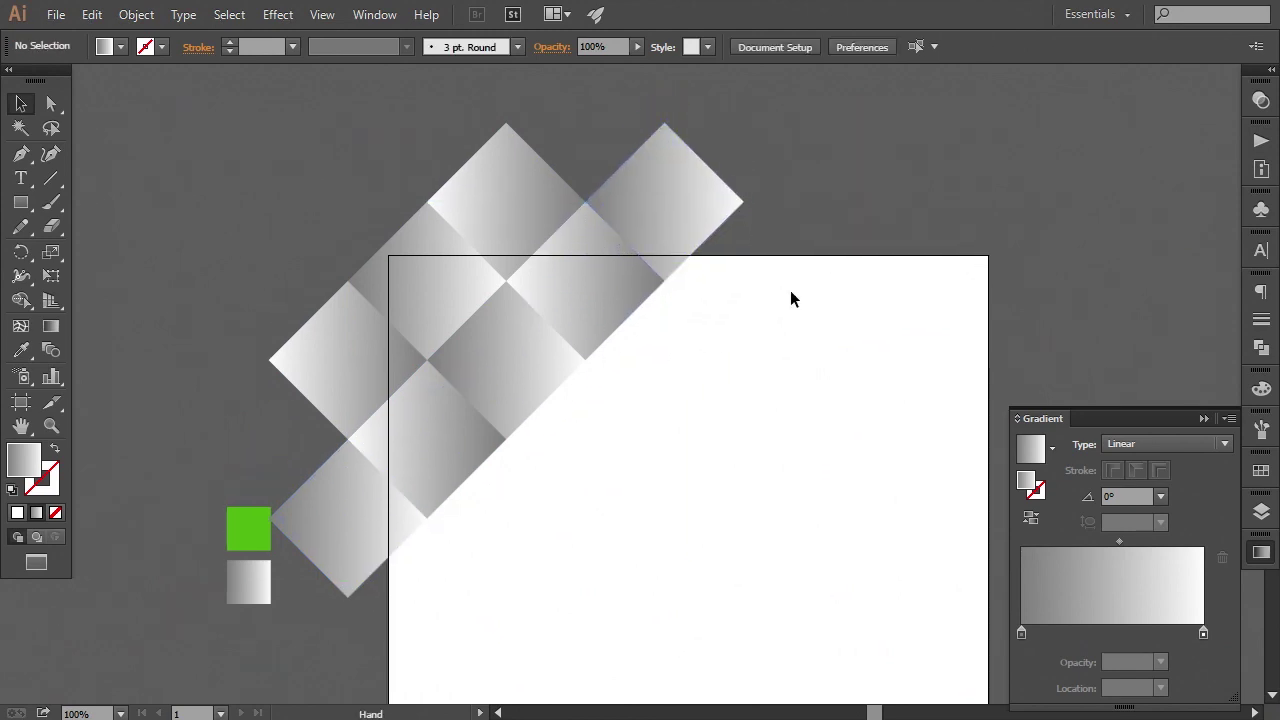
click(377, 519)
shift+click(443, 462)
shift+click(521, 392)
shift+click(600, 296)
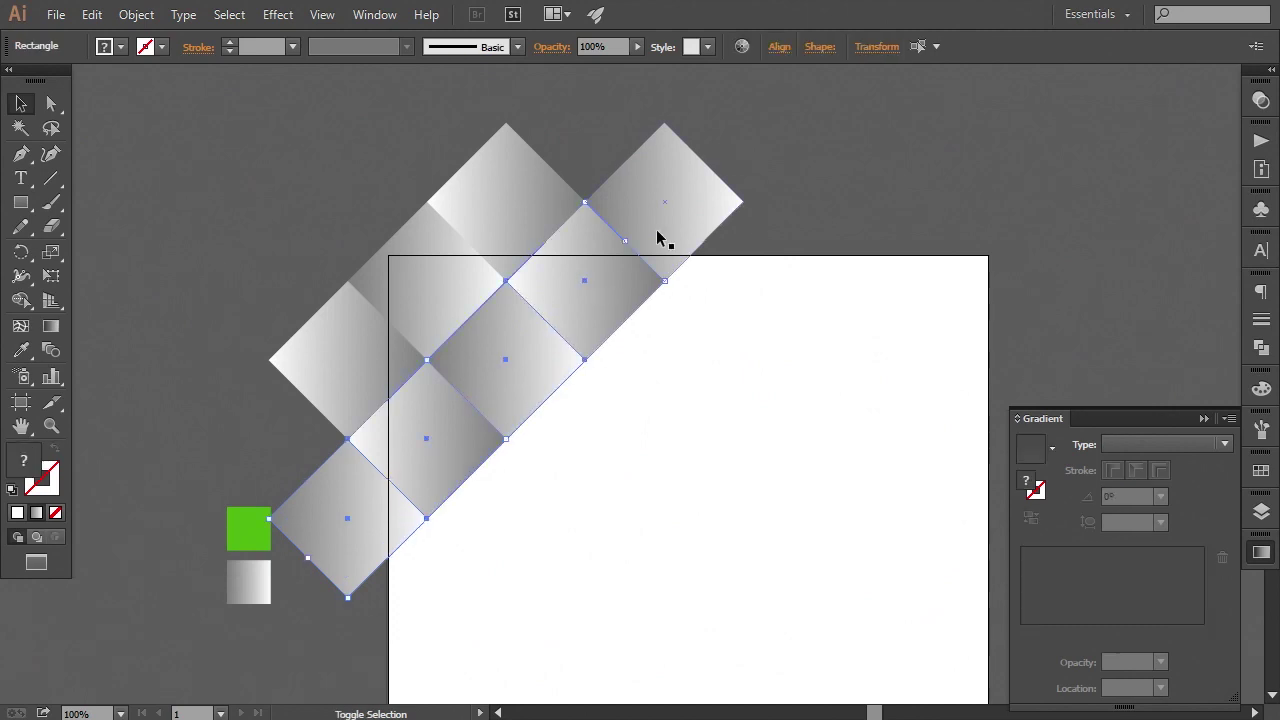
shift+click(658, 237)
drag(508, 369, 600, 449)
click(828, 185)
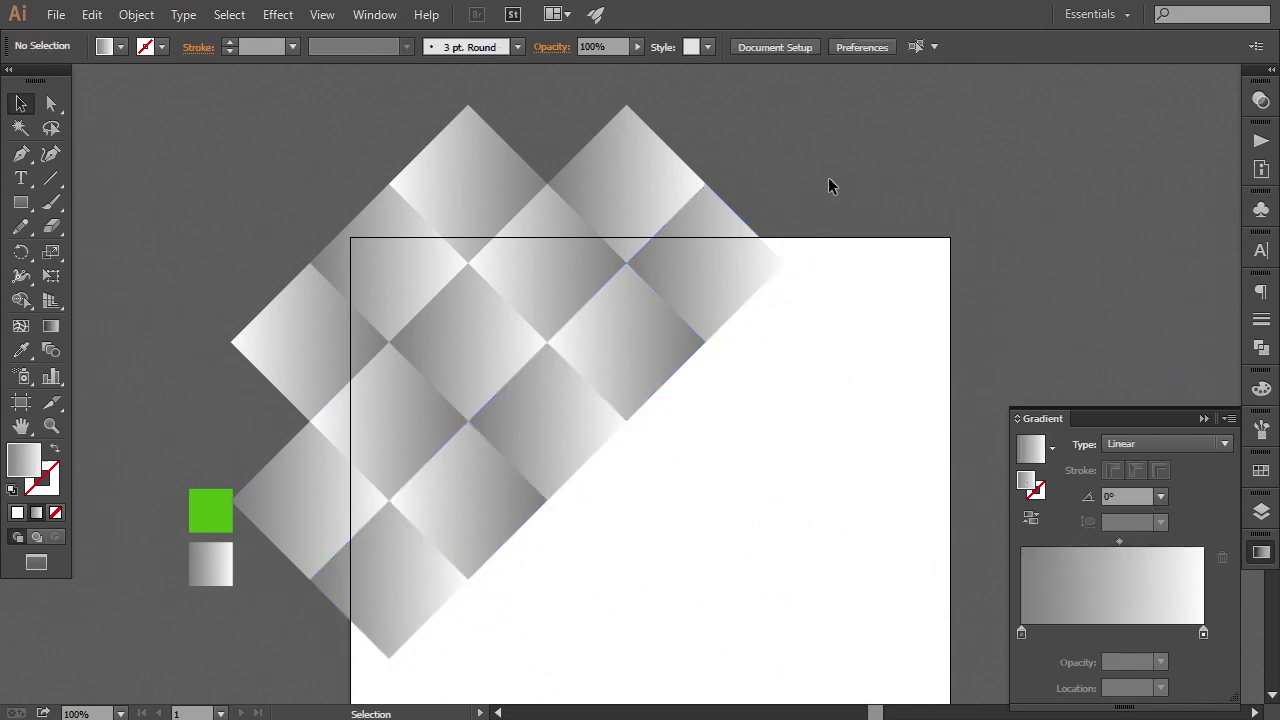
Step: Extend the third row to seven diamonds by adding a copy with reversed gradient at each end
drag(647, 485, 726, 334)
drag(486, 463, 405, 520)
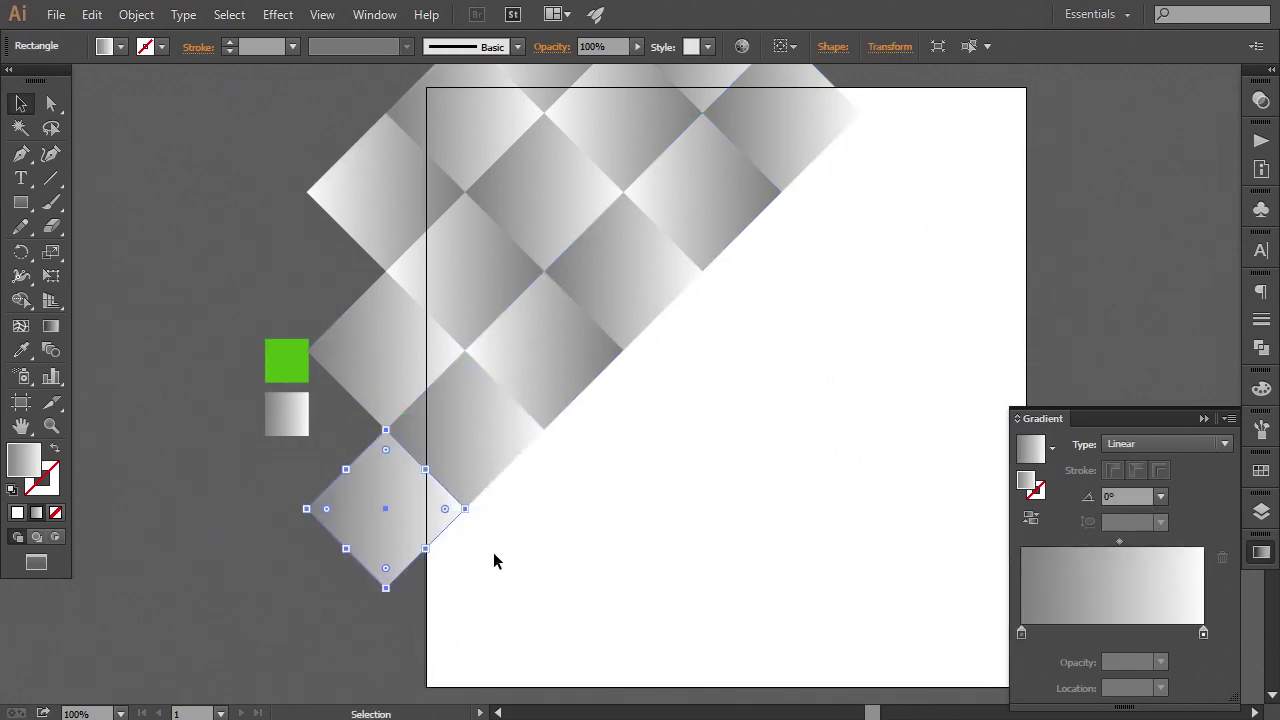
click(1031, 517)
drag(631, 346, 541, 477)
drag(341, 628, 800, 172)
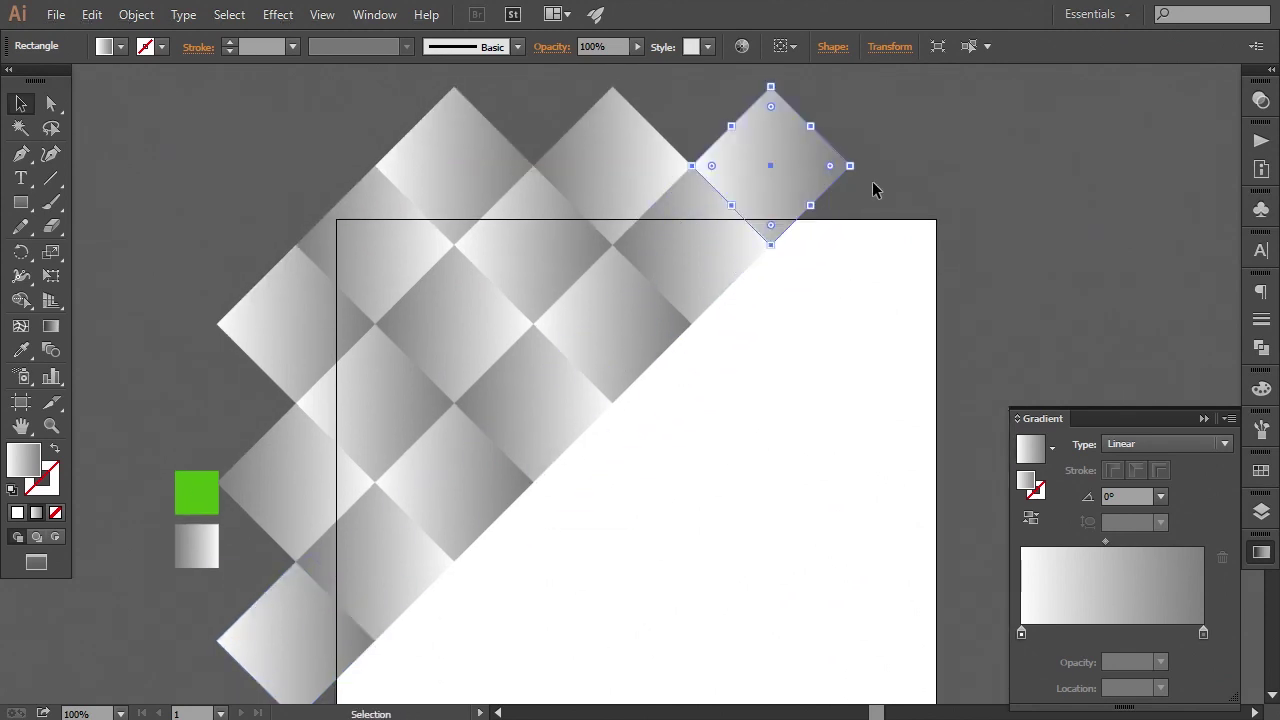
click(892, 190)
Step: Select the seven diamonds of the third row and duplicate them diagonally down to the right as a fourth row
key(ctrl+minus)
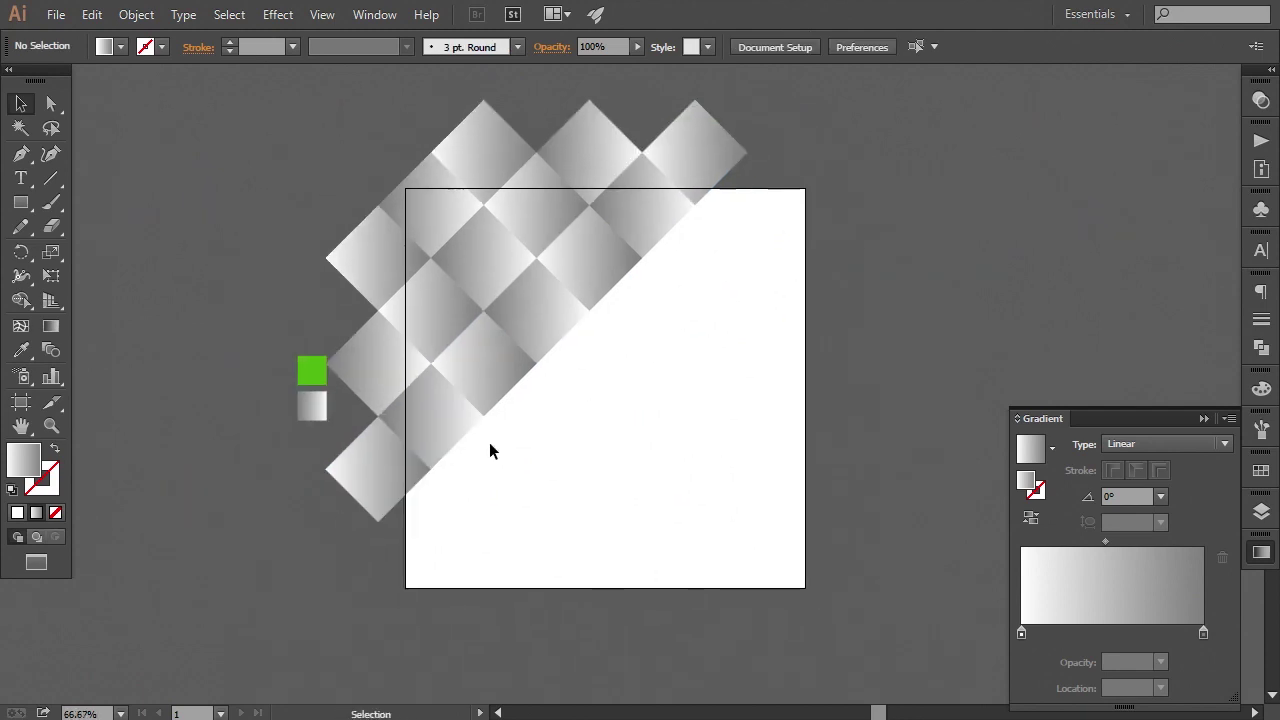
click(384, 470)
shift+click(425, 440)
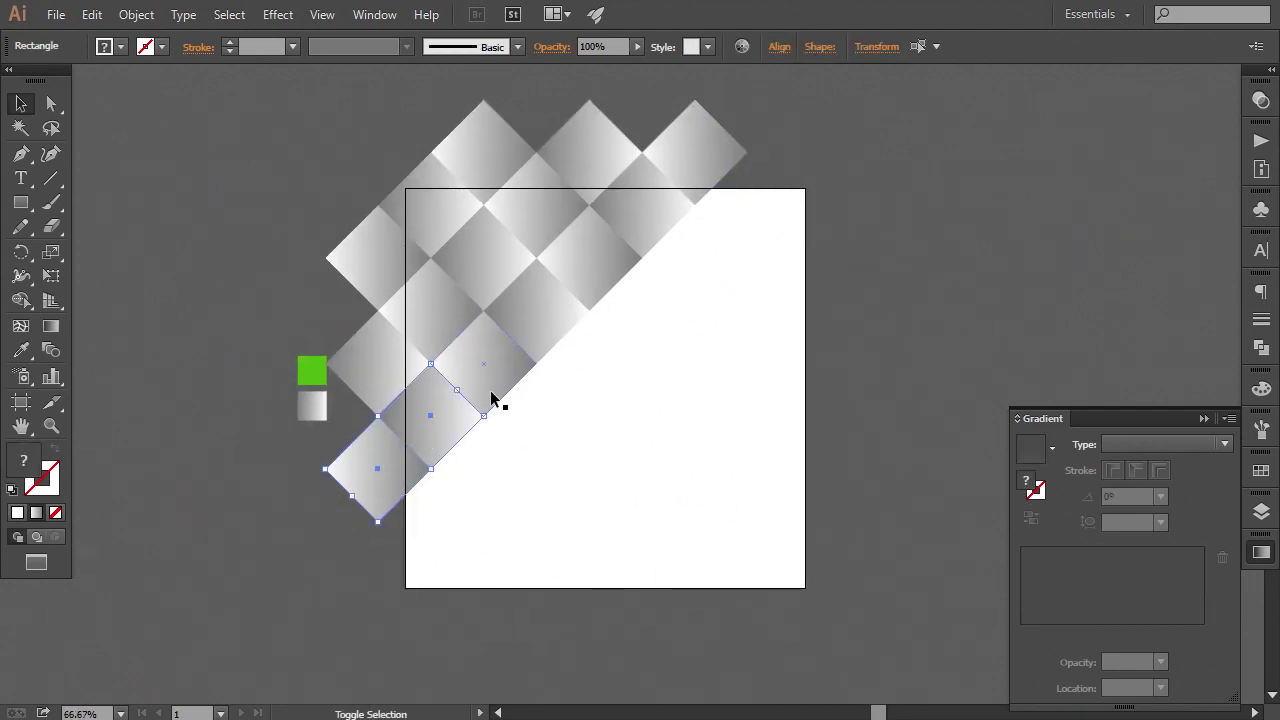
shift+click(494, 400)
shift+click(551, 343)
shift+click(594, 280)
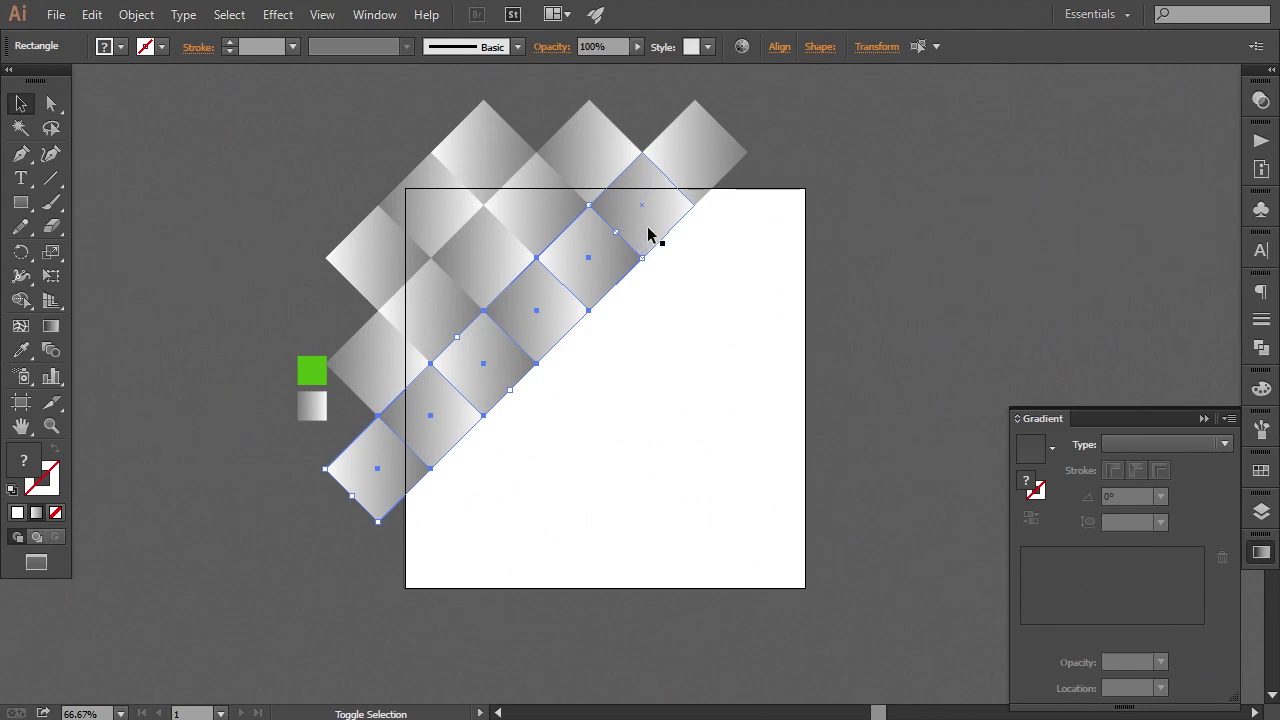
shift+click(648, 234)
shift+click(694, 186)
drag(600, 270, 648, 330)
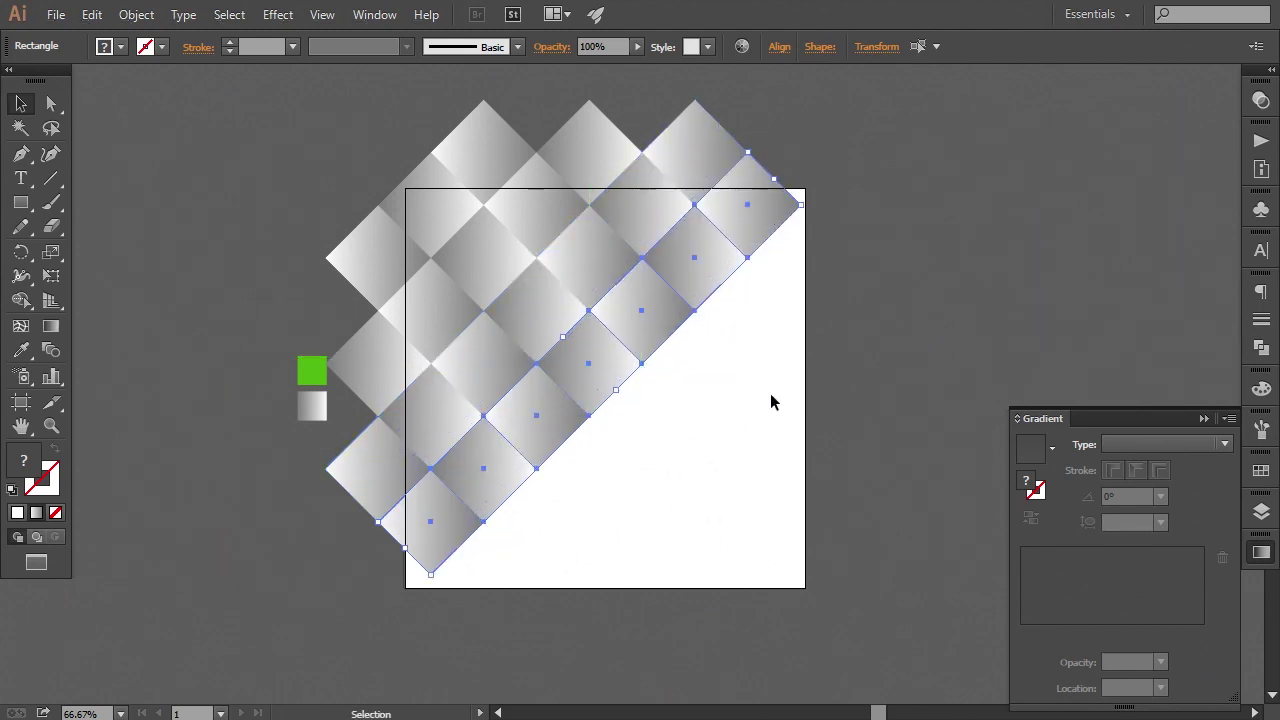
Step: Add a diamond with reversed gradient at each end of the fourth row, extending it to nine diamonds
click(770, 393)
drag(463, 500, 800, 191)
click(1032, 517)
click(734, 623)
Step: Select the nine diamonds of the fourth row and duplicate them twice diagonally to form the fifth and sixth rows
click(815, 163)
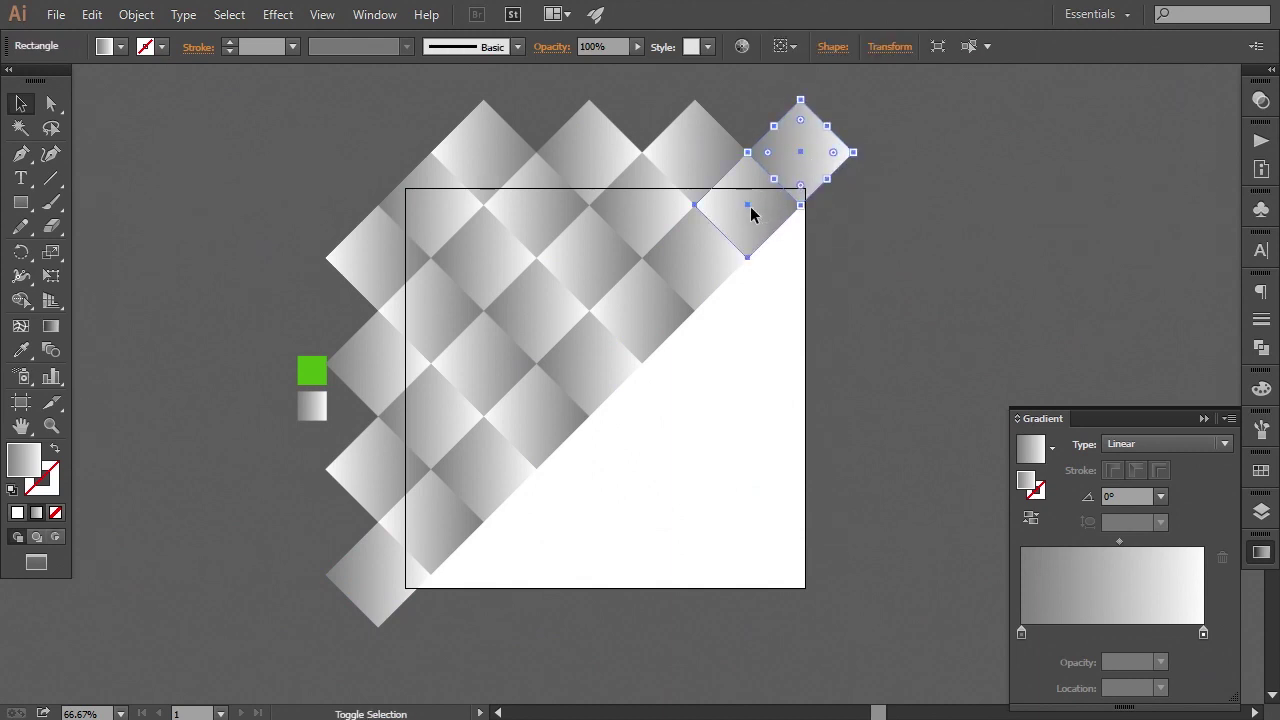
shift+click(751, 209)
shift+click(691, 263)
shift+click(632, 320)
shift+click(550, 416)
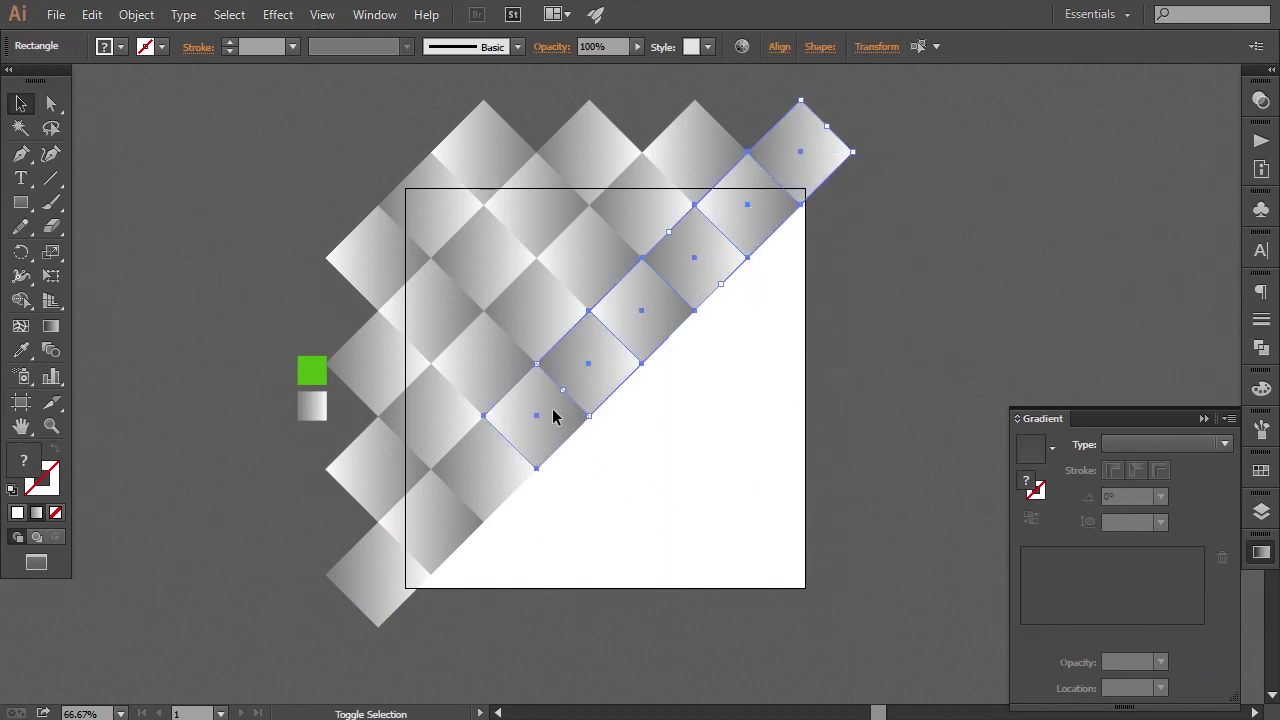
shift+click(486, 466)
shift+click(437, 526)
shift+click(378, 585)
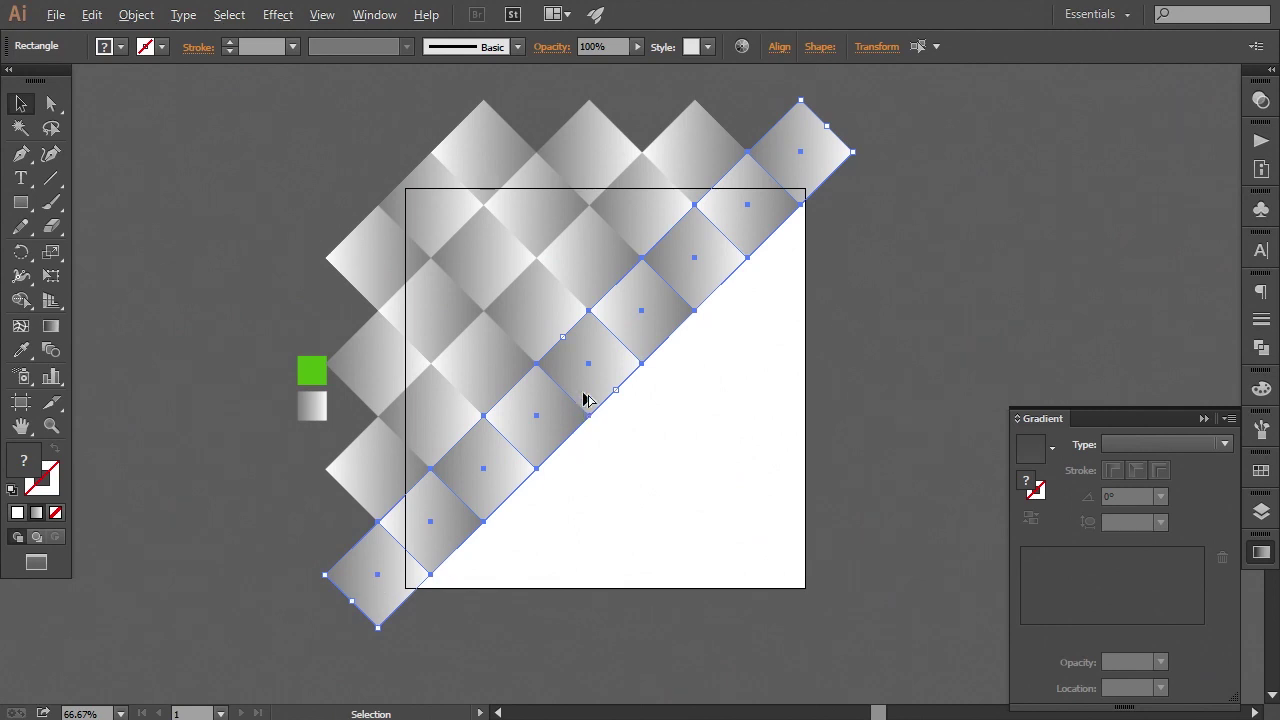
drag(586, 400, 646, 422)
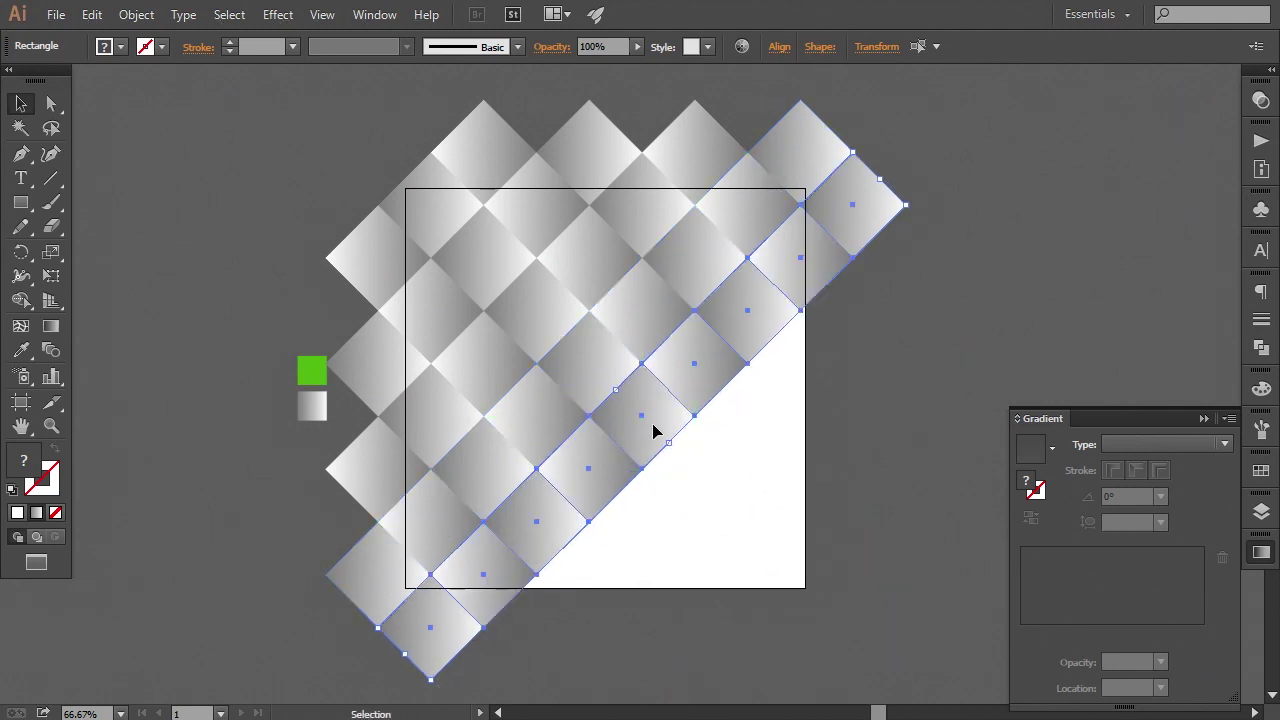
drag(785, 487, 755, 461)
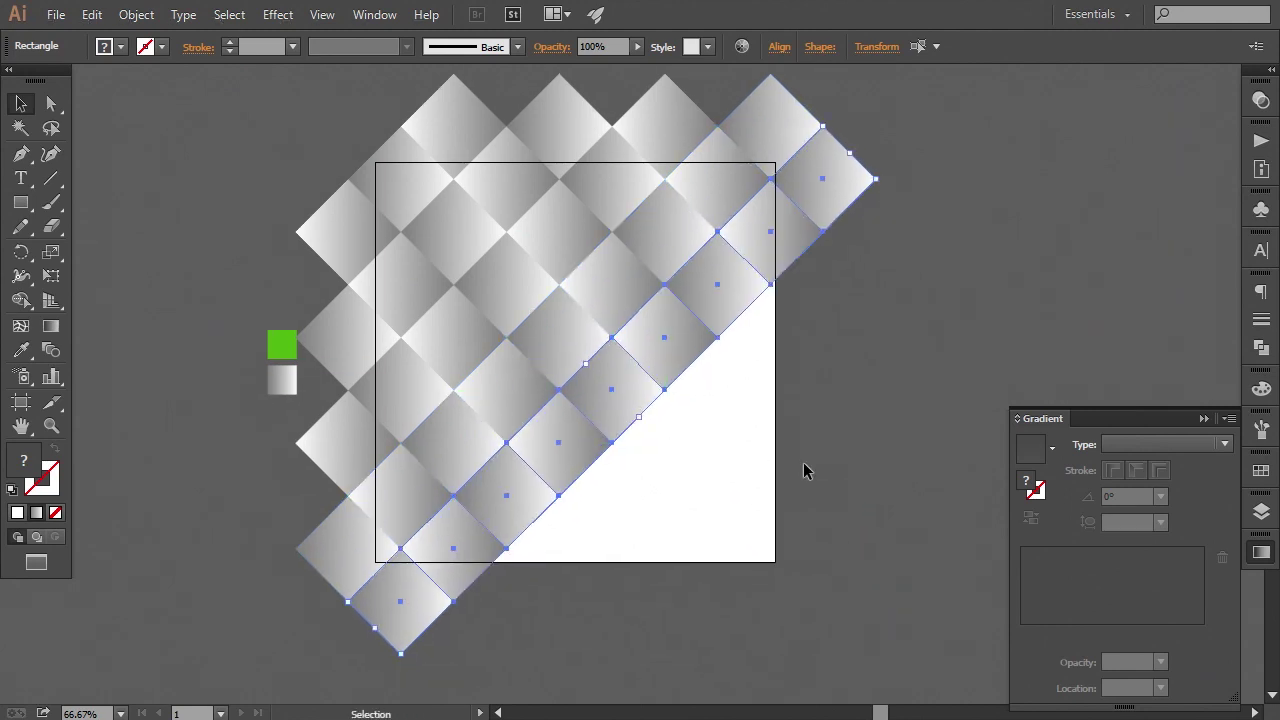
drag(632, 418, 677, 461)
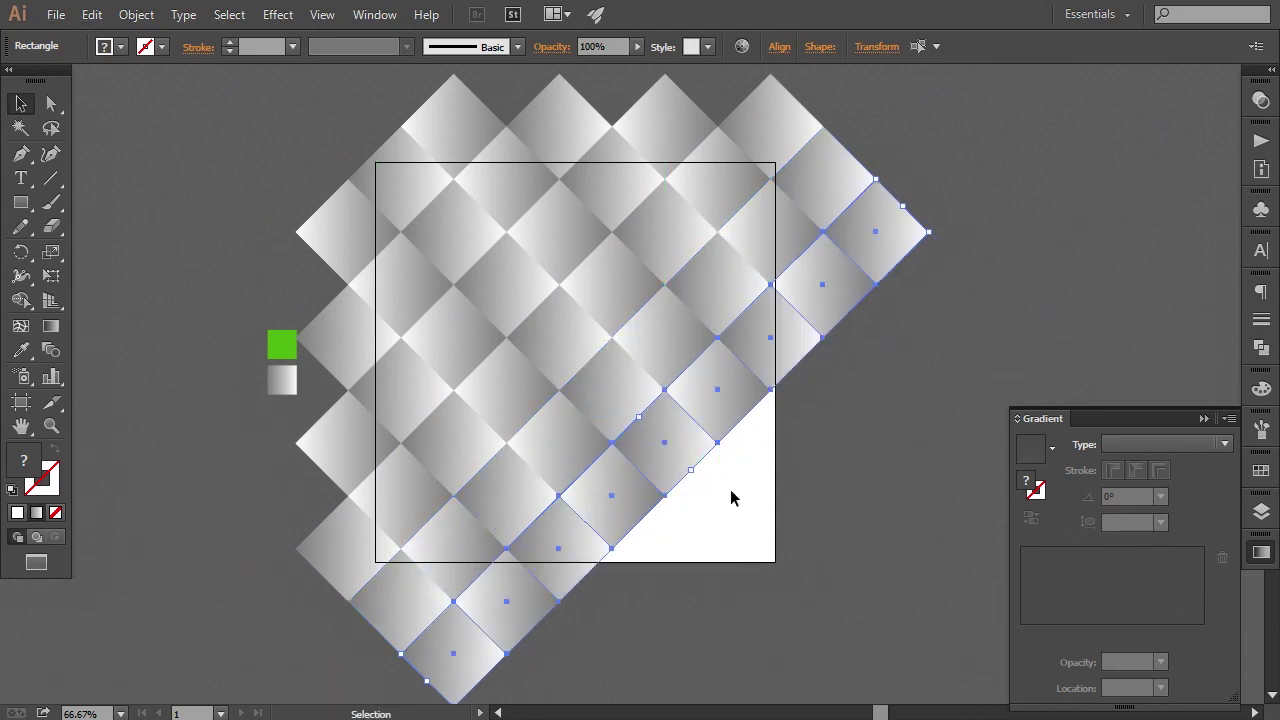
Step: Delete the diamonds at both ends of the sixth row
drag(742, 524, 732, 484)
click(730, 550)
click(466, 638)
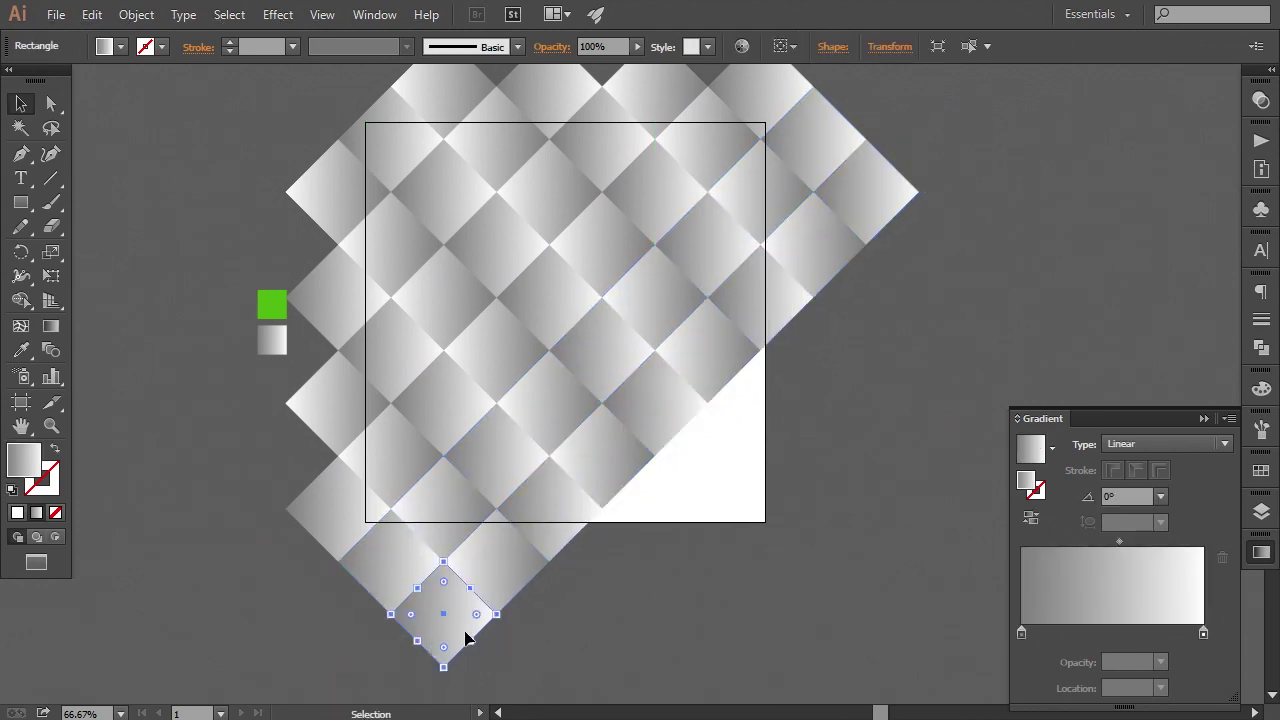
key(Delete)
click(855, 222)
key(Delete)
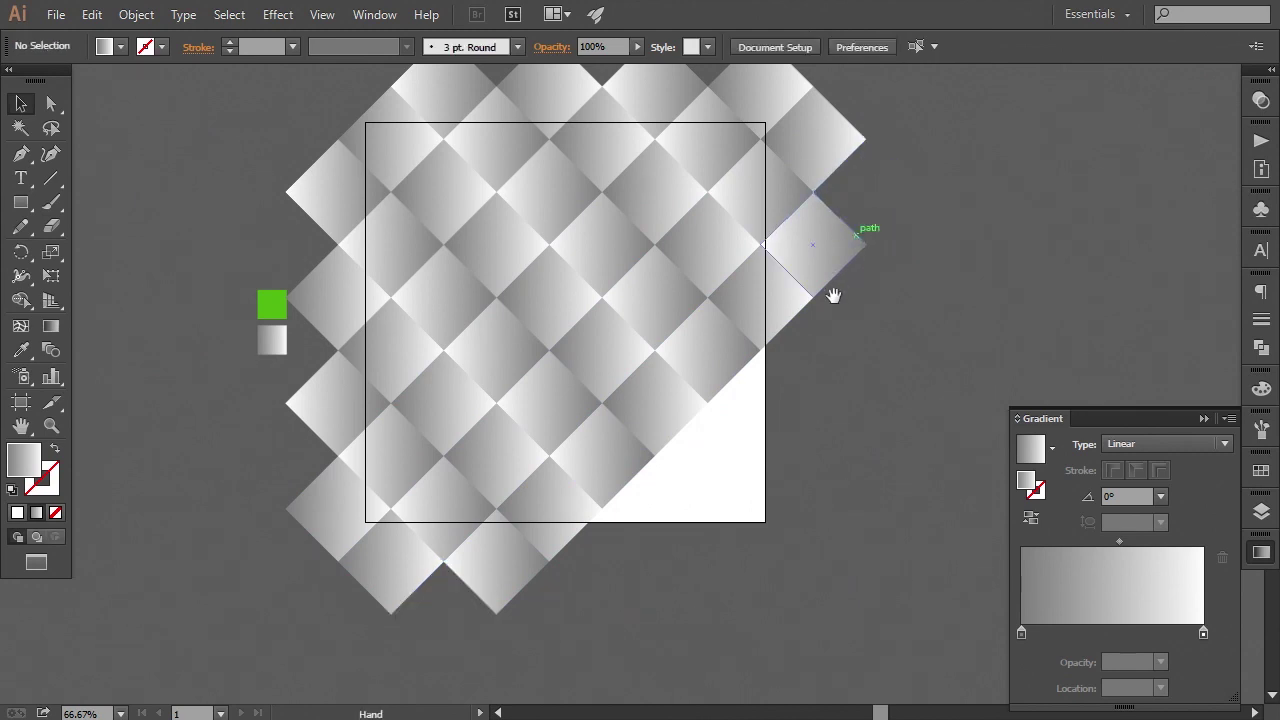
Step: Select the seven remaining diamonds of the sixth row and duplicate them diagonally down to the right as a seventh row
drag(834, 286, 830, 250)
click(826, 238)
shift+click(712, 340)
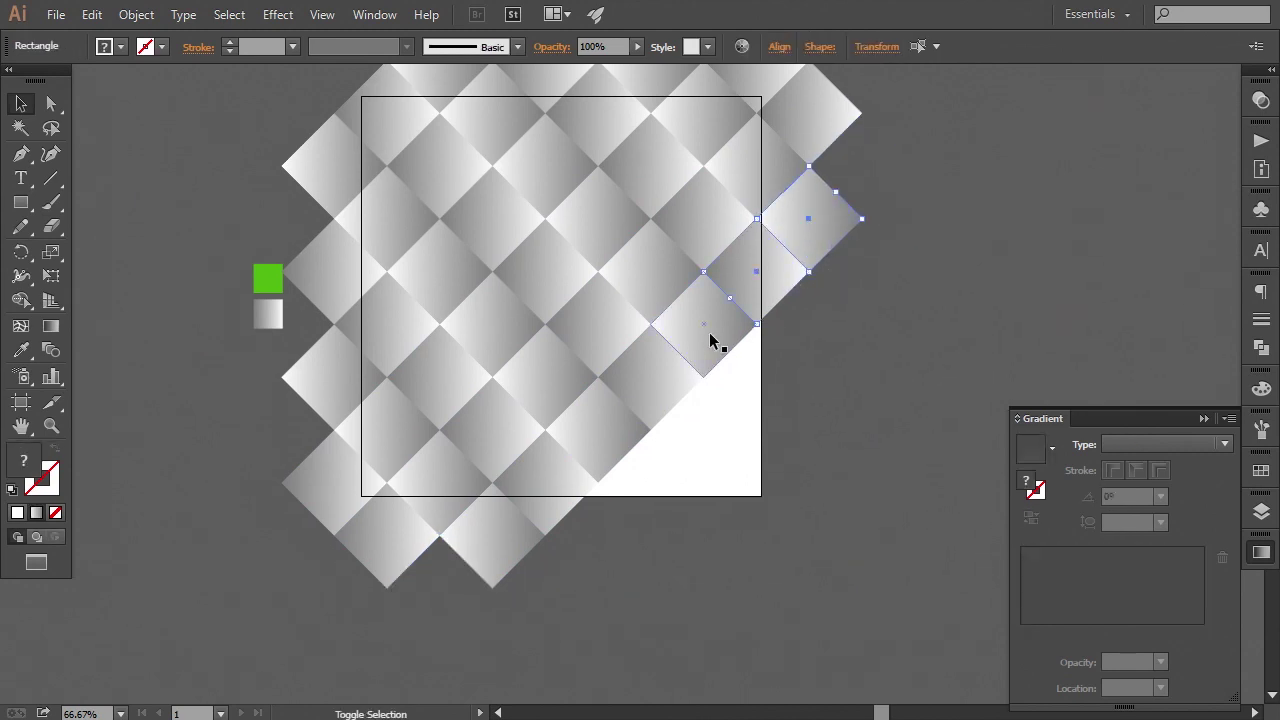
shift+click(551, 492)
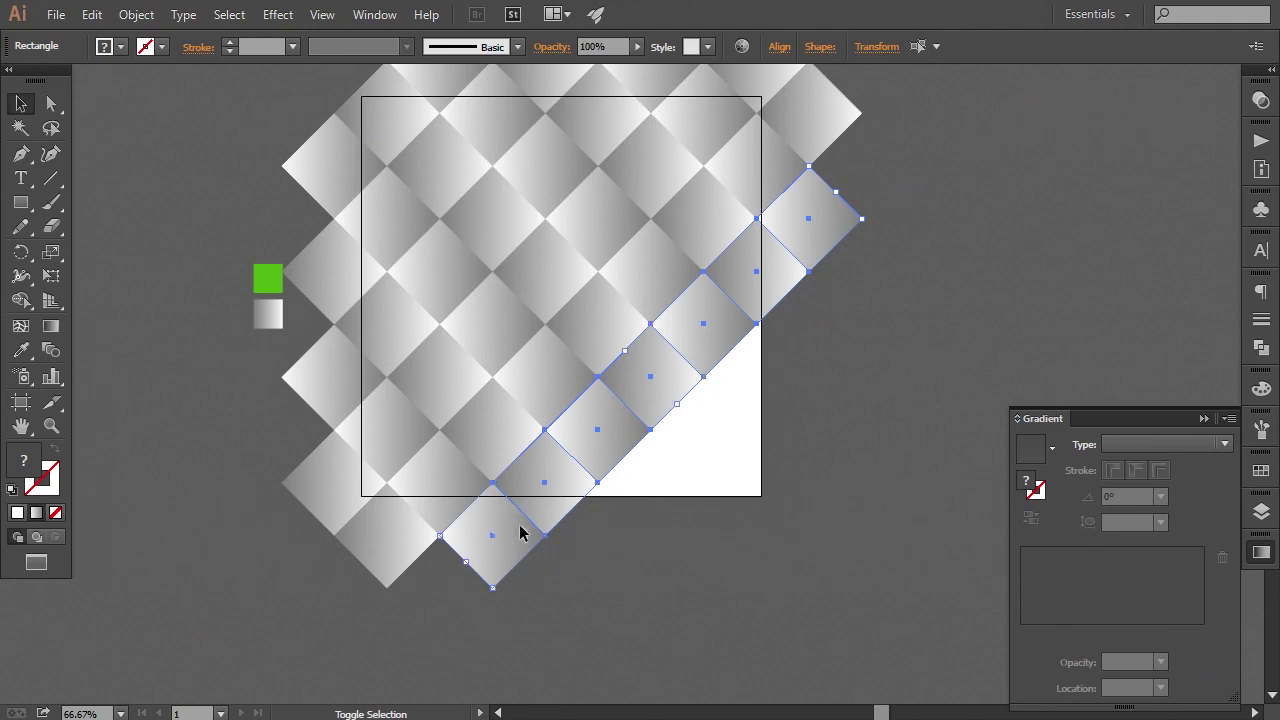
drag(670, 378, 722, 428)
Step: Delete the two outermost diamonds of the seventh row
click(839, 390)
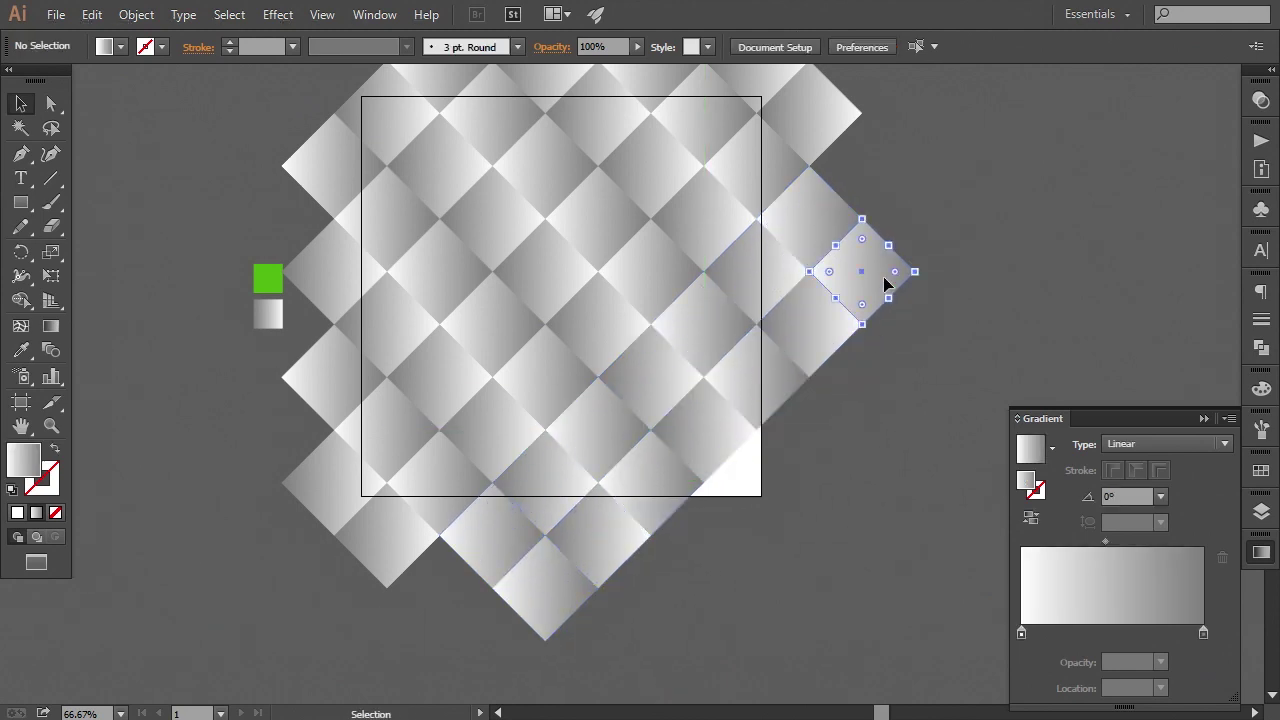
click(558, 590)
key(Delete)
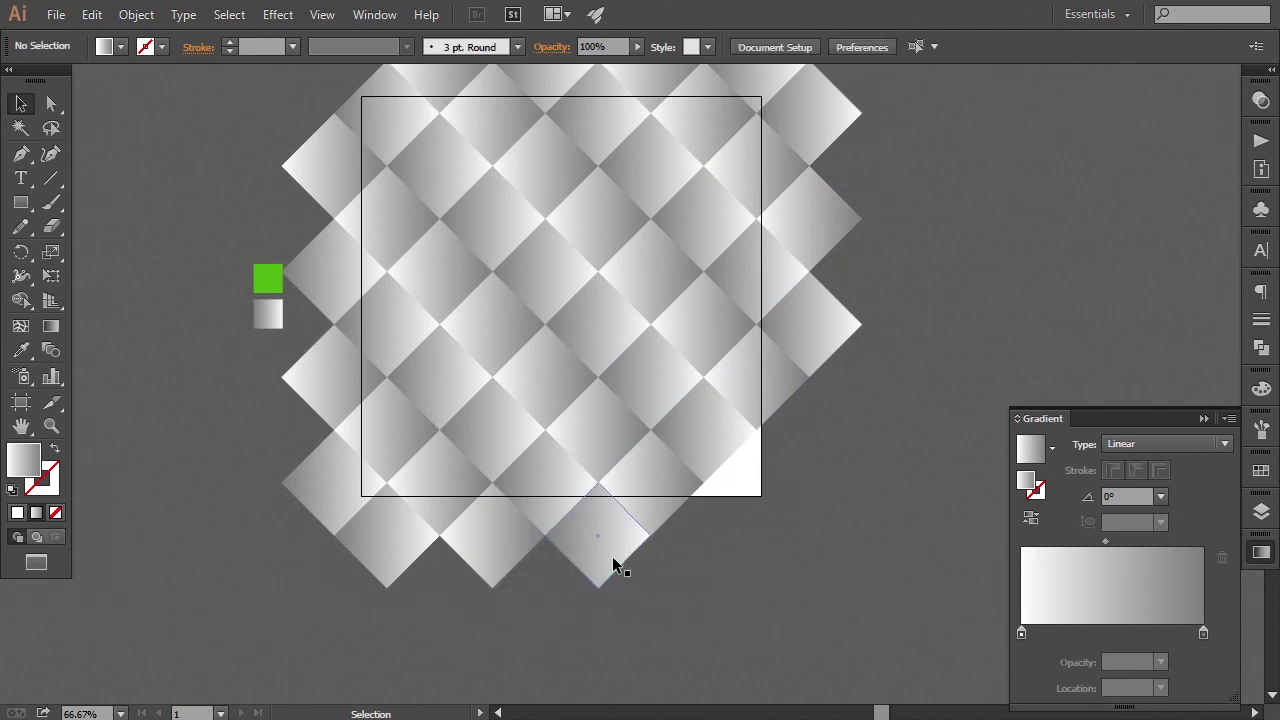
Step: Select the five diamonds of the seventh row and duplicate them diagonally over the artboard's uncovered lower-right corner
click(614, 566)
shift+click(657, 468)
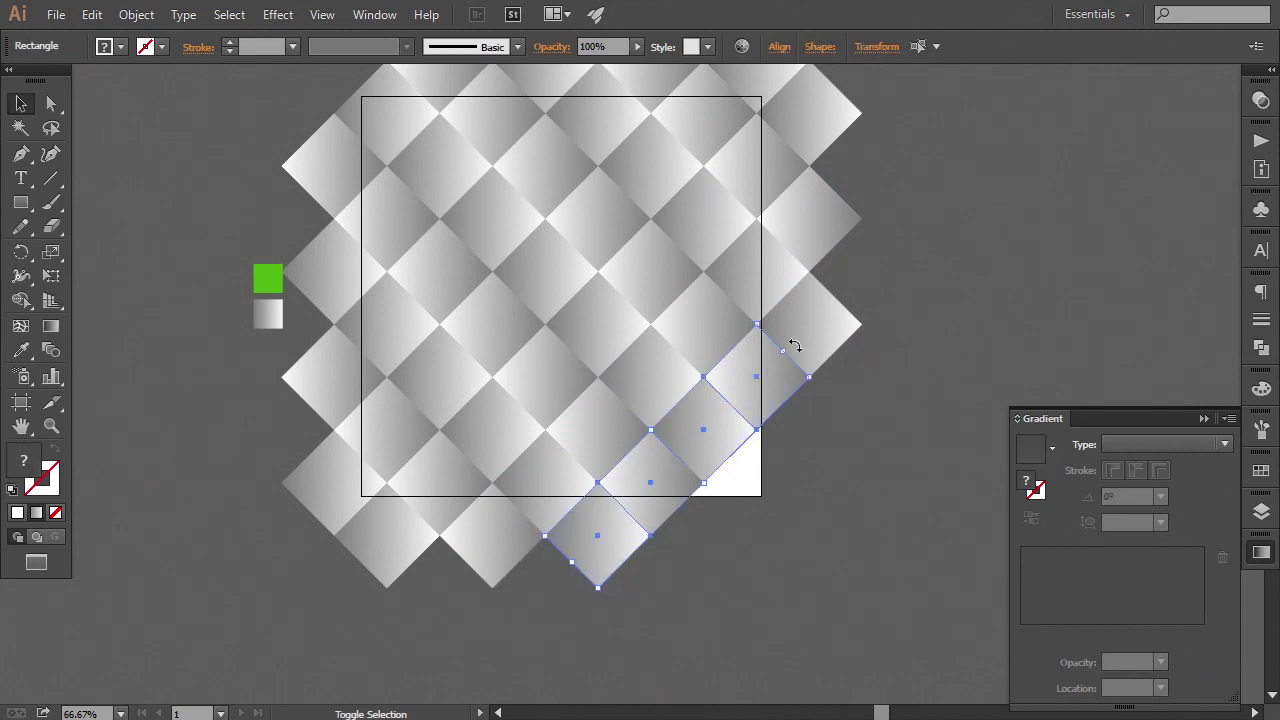
drag(746, 428, 764, 496)
Step: Delete the two end diamonds of the last row, which stick out beyond the pattern's edge
click(811, 545)
click(653, 597)
key(Delete)
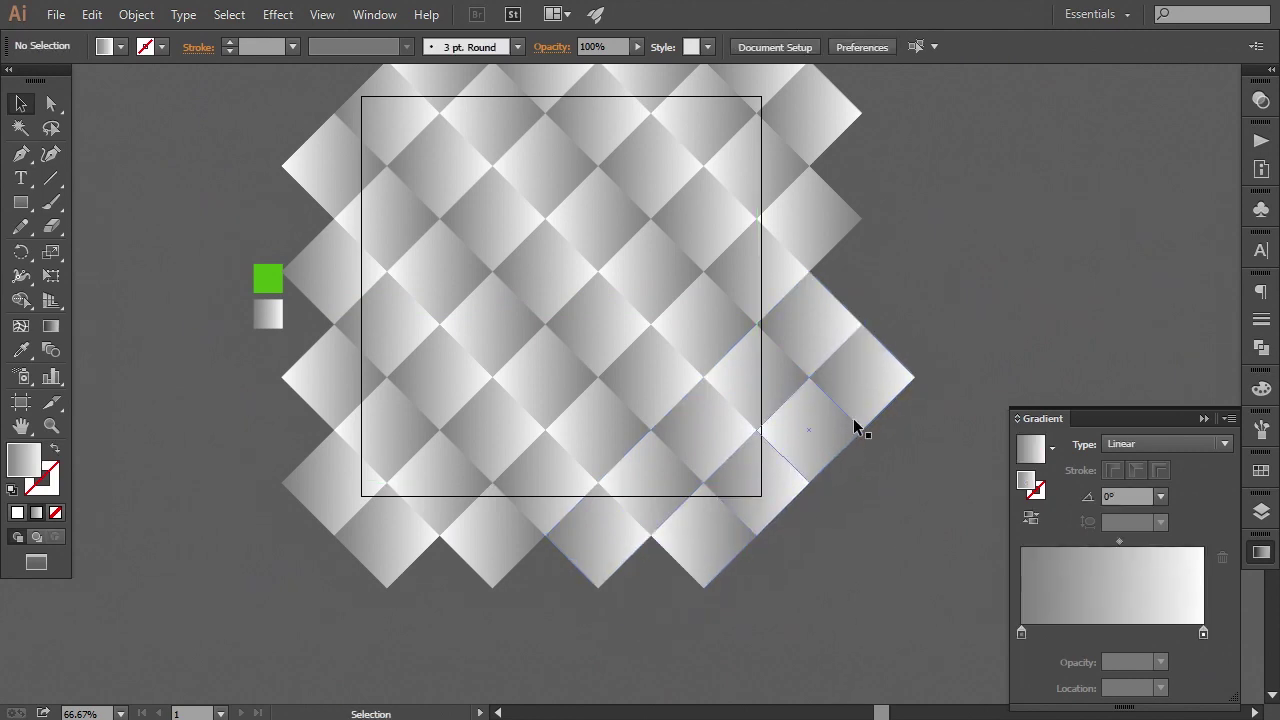
click(902, 373)
key(Delete)
Step: Draw a rectangle over the diamond pattern that exactly matches the artboard's edges
key(ctrl+minus)
drag(818, 277, 816, 327)
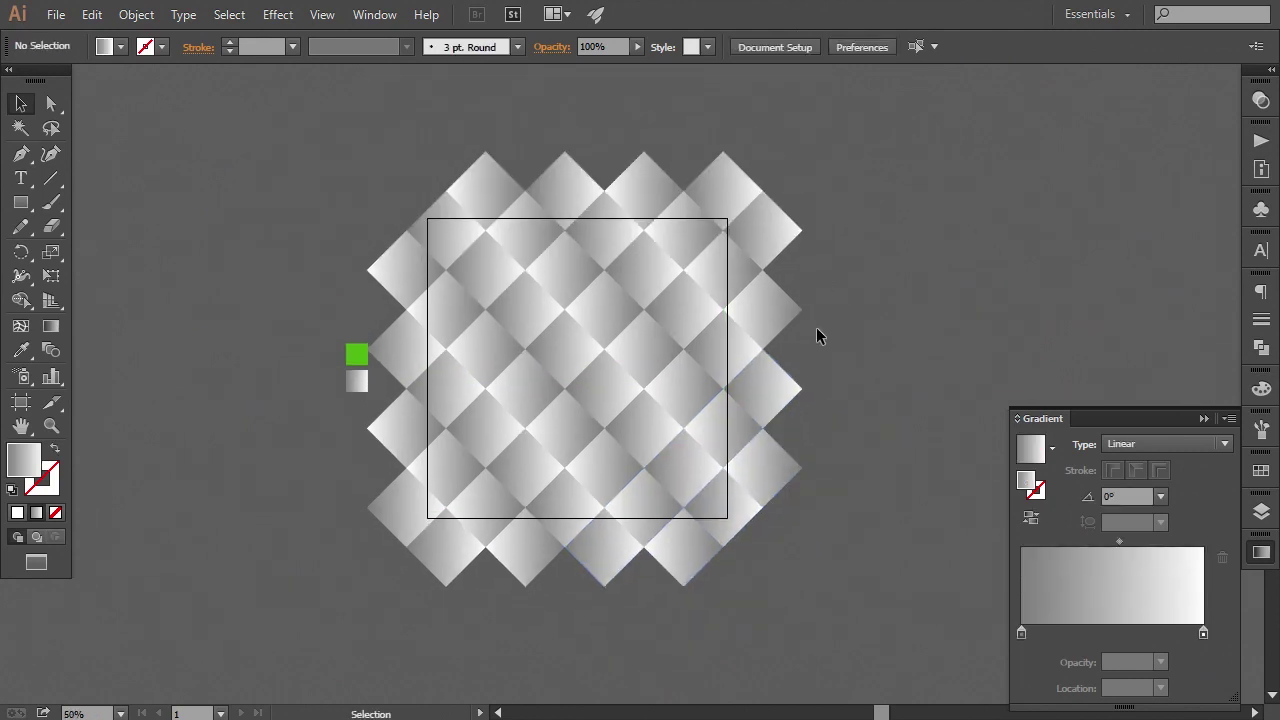
key(ctrl+plus)
drag(683, 362, 697, 359)
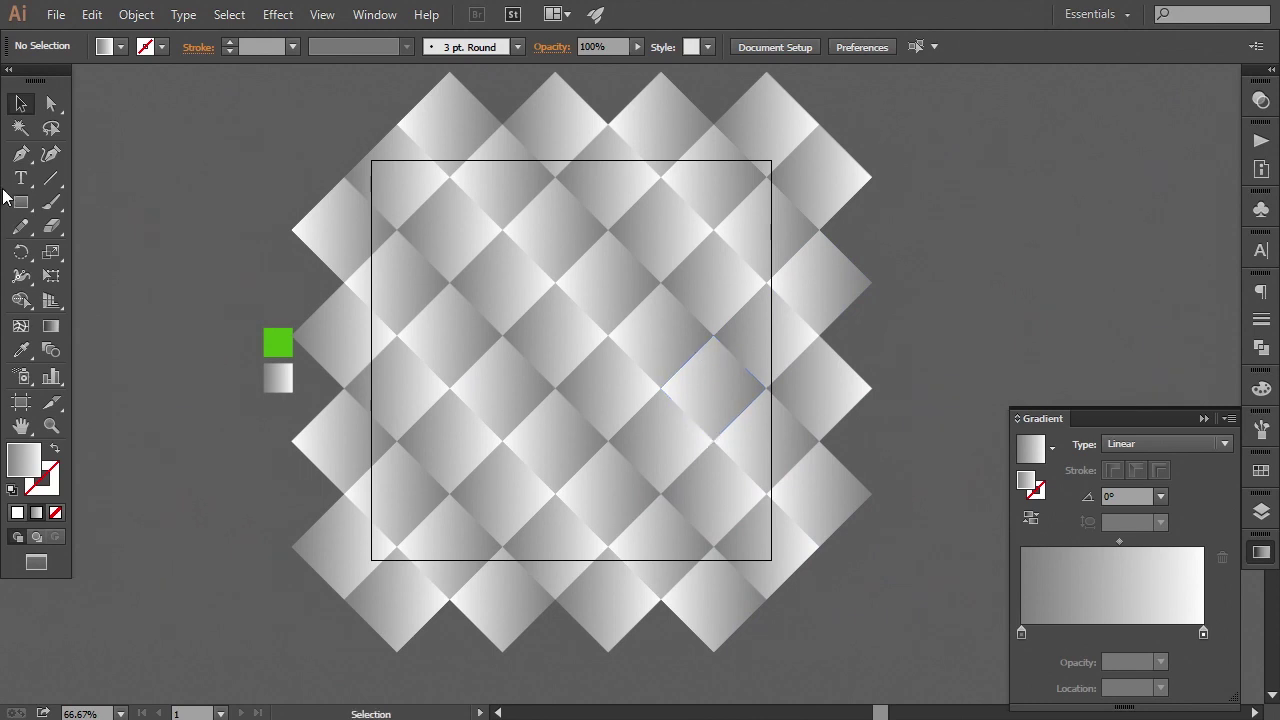
click(29, 212)
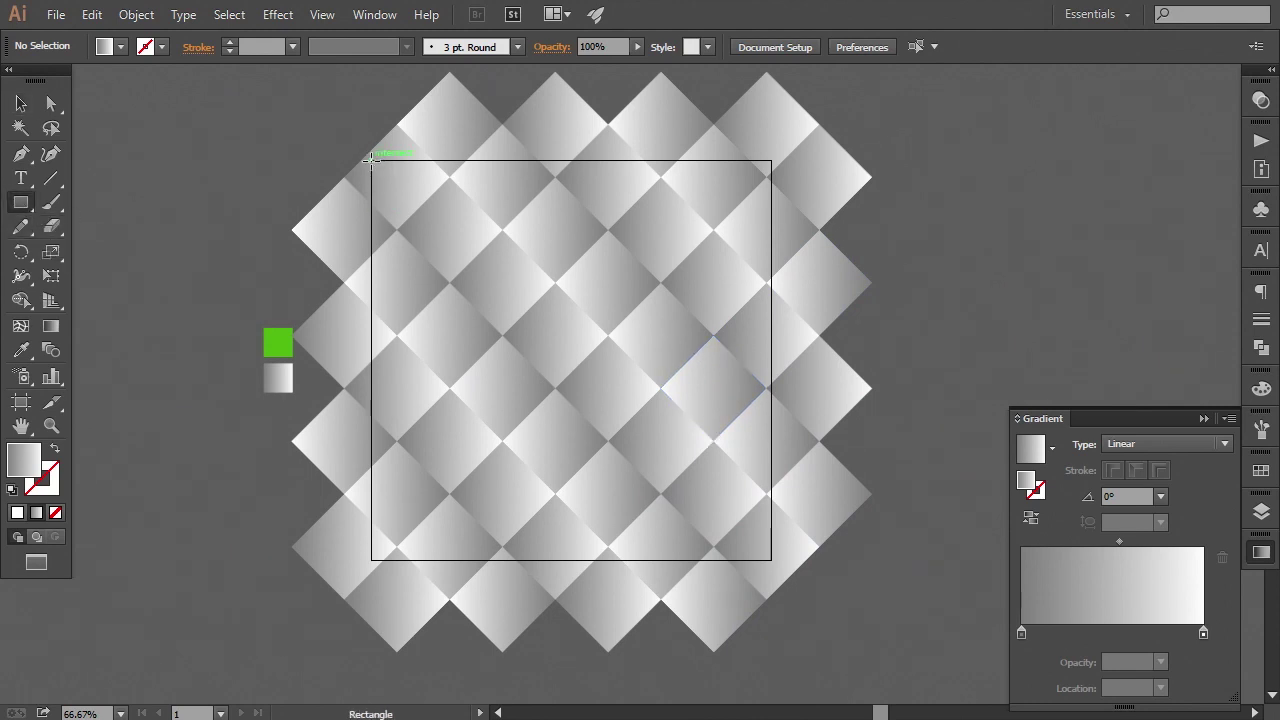
drag(370, 157, 772, 561)
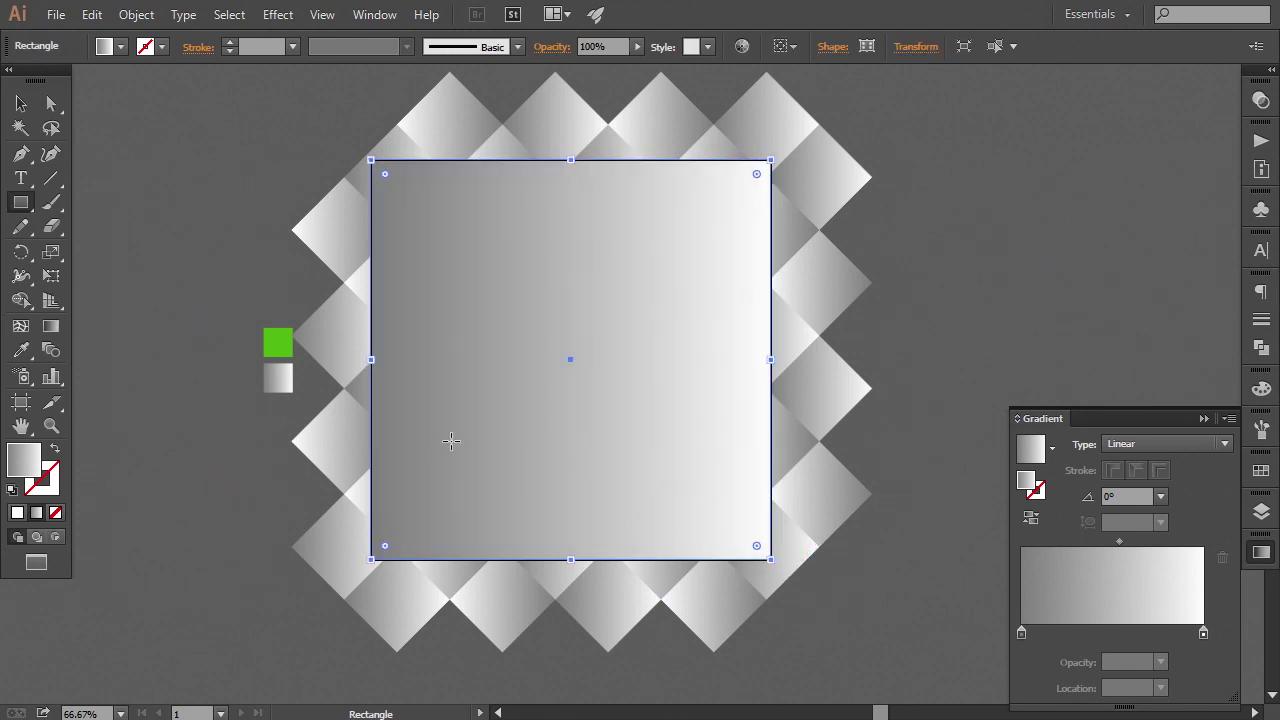
click(21, 104)
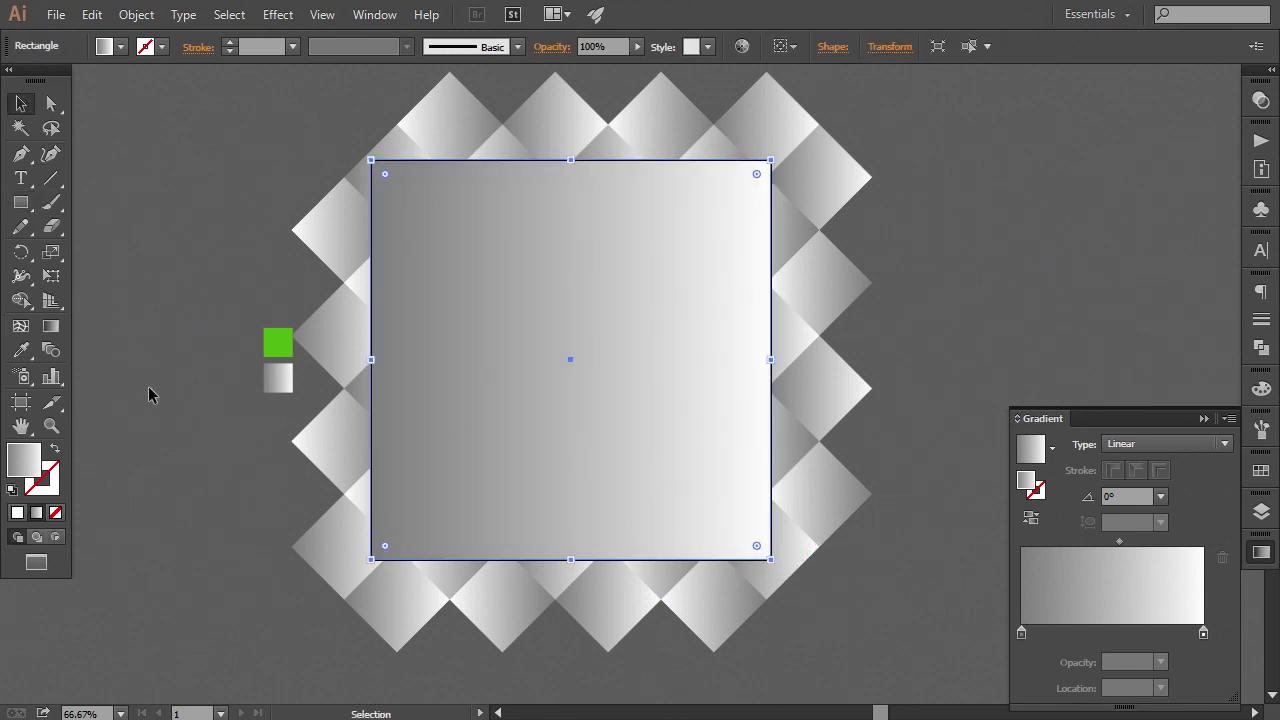
Step: Expand Layer 1's contents, then lock and hide the new artboard-sized rectangle
click(163, 321)
key(space)
drag(186, 350, 294, 406)
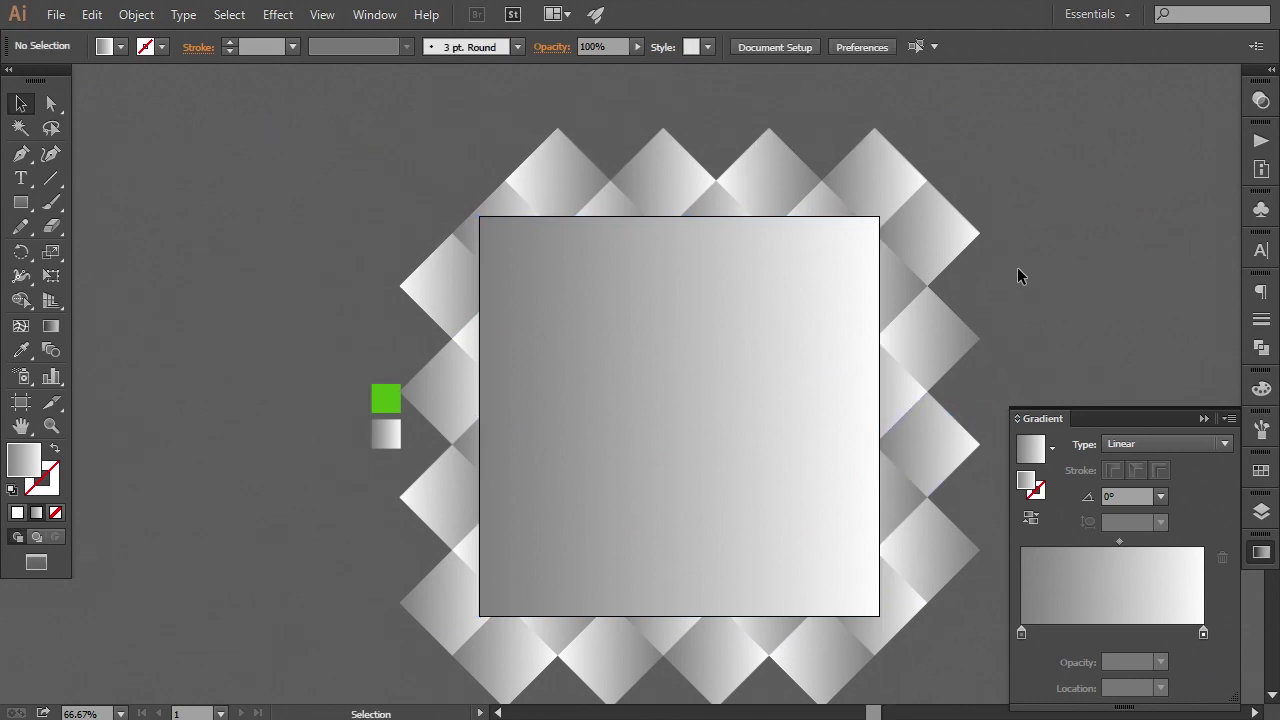
key(ctrl+plus)
key(ctrl+minus)
click(1260, 511)
click(1003, 310)
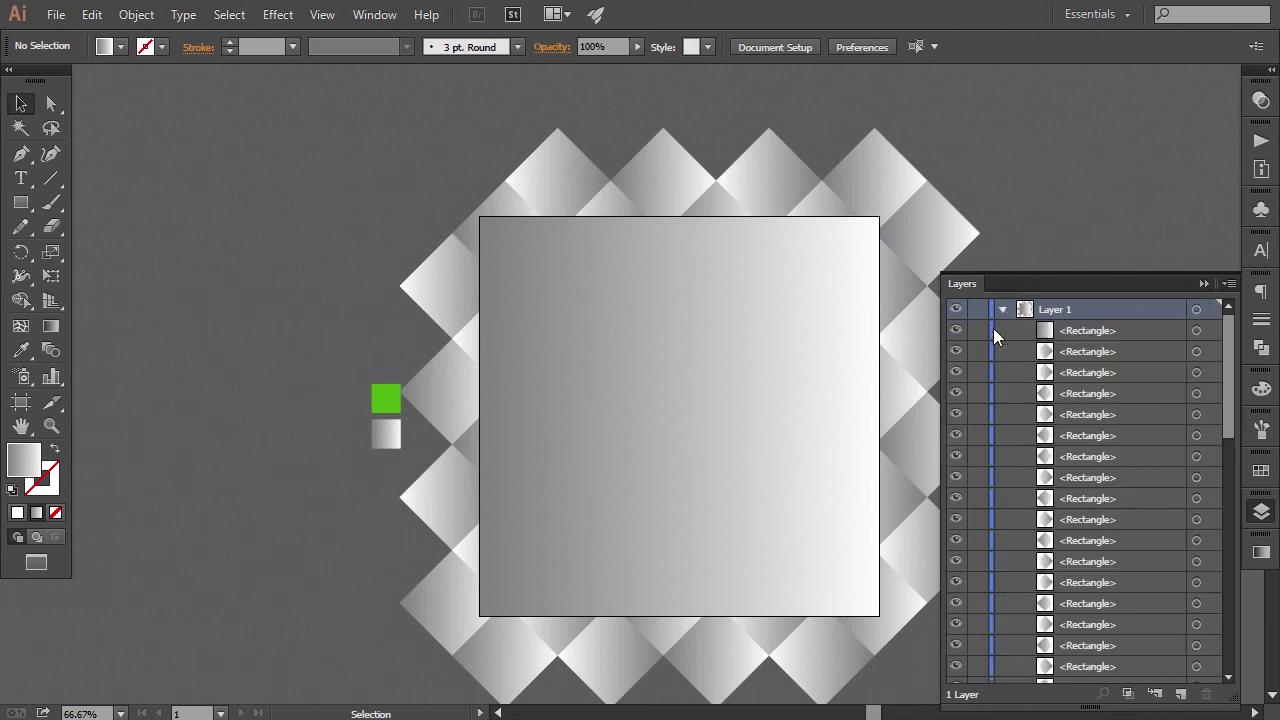
click(956, 331)
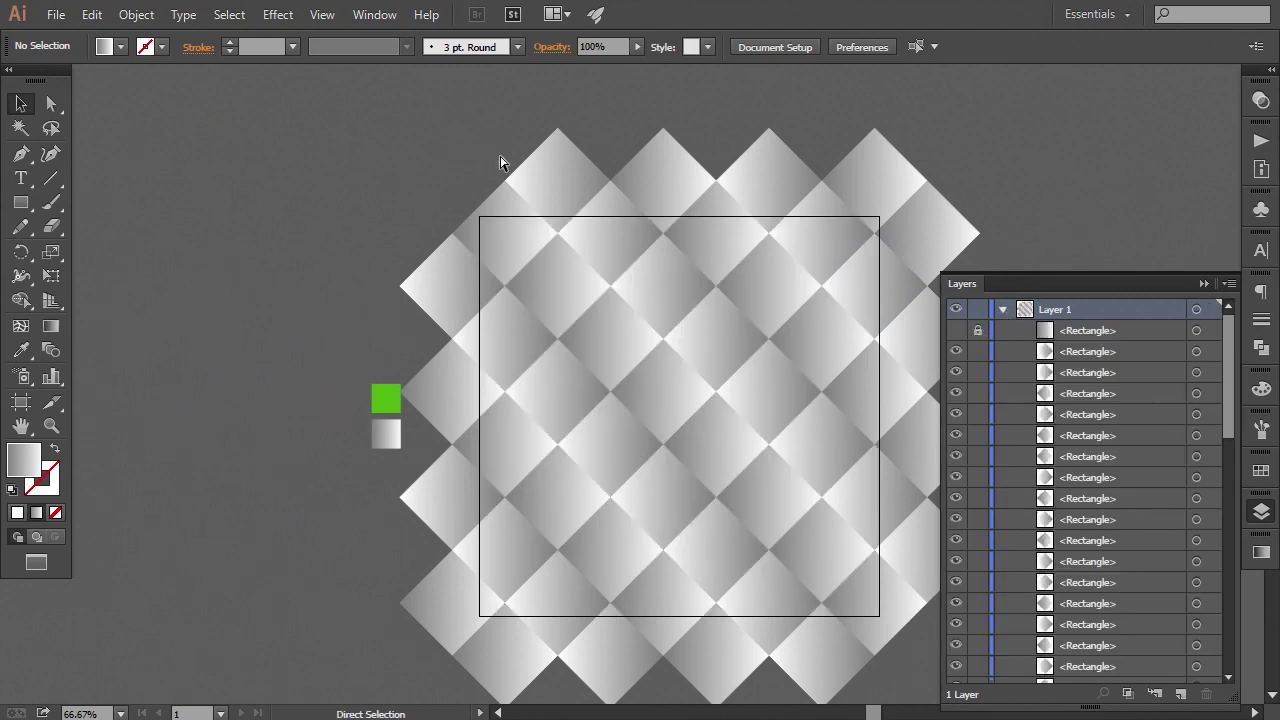
Step: Select all the diamonds of the pattern and group them
key(ctrl+minus)
drag(506, 182, 869, 600)
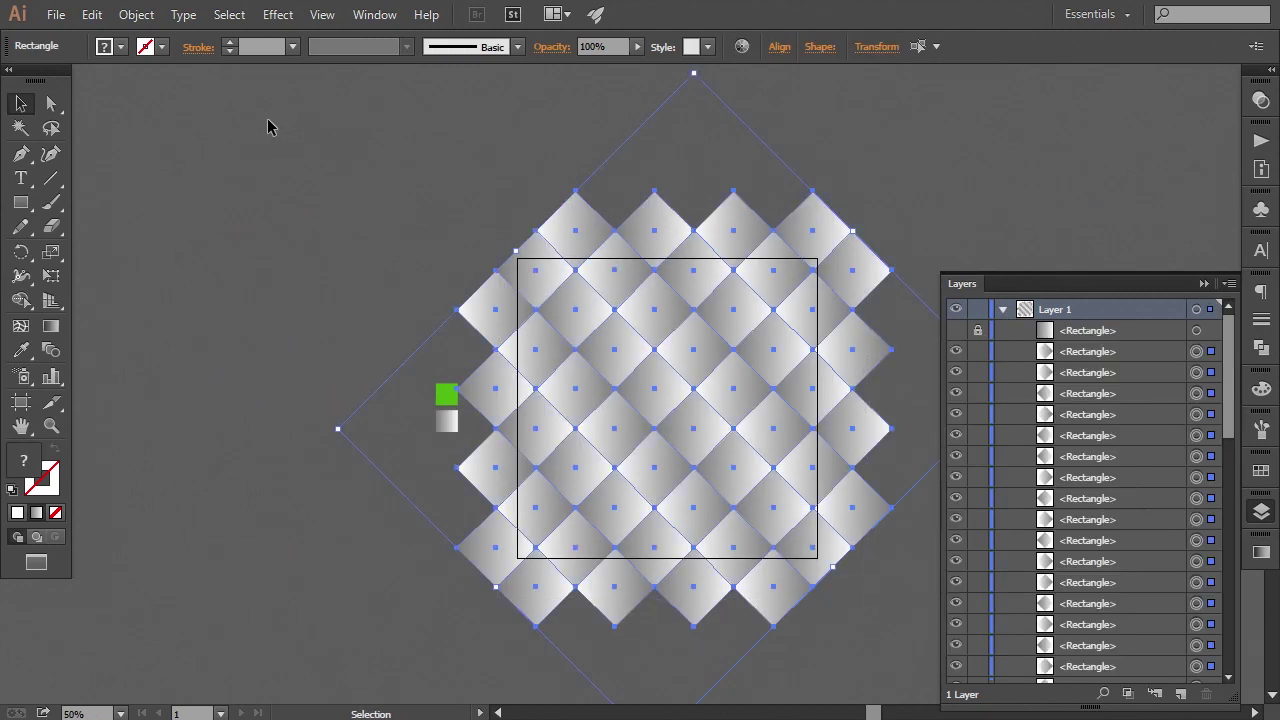
click(130, 15)
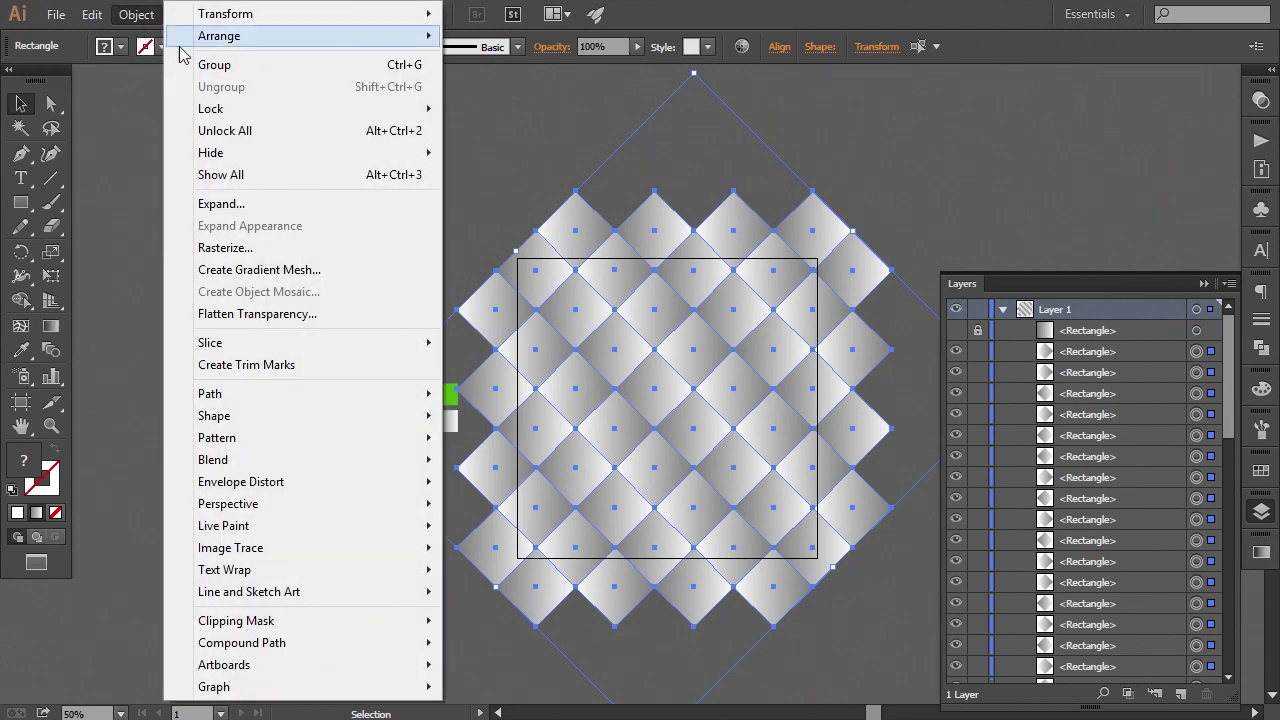
click(205, 63)
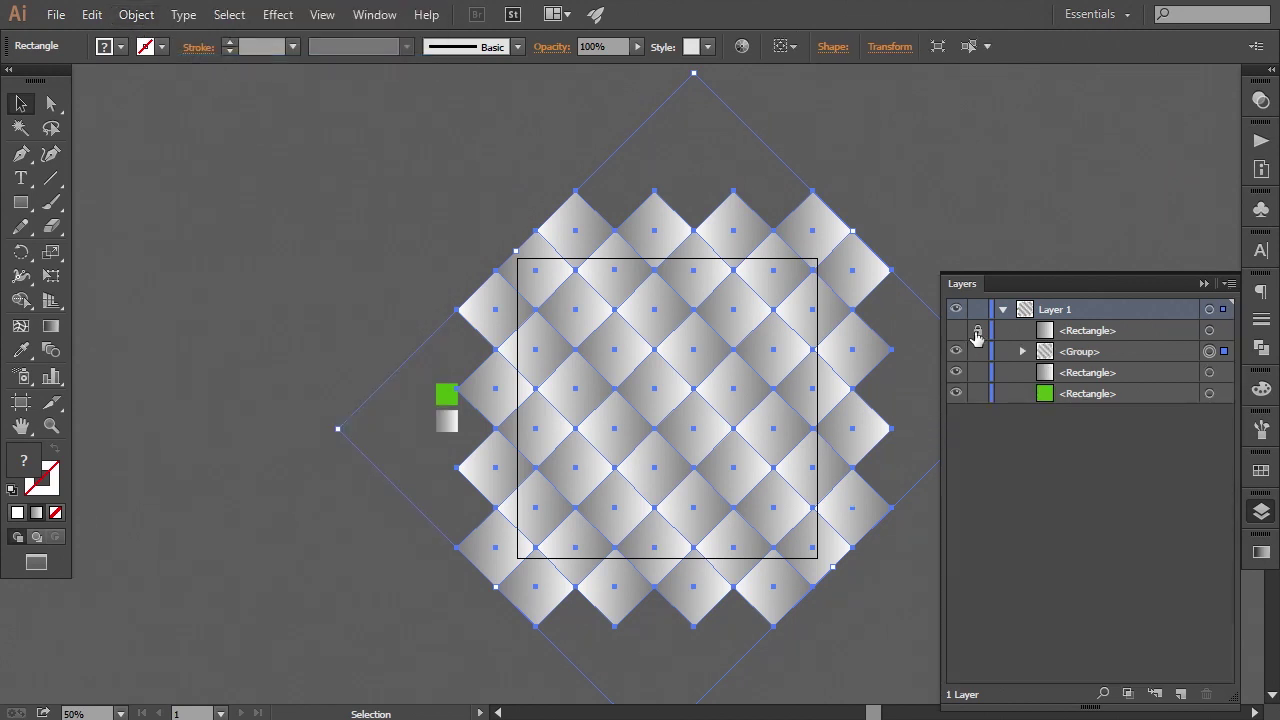
Step: Unlock and show the artboard-sized rectangle, add it to the selected diamond group, and make a clipping mask from both
click(956, 331)
shift+click(1210, 331)
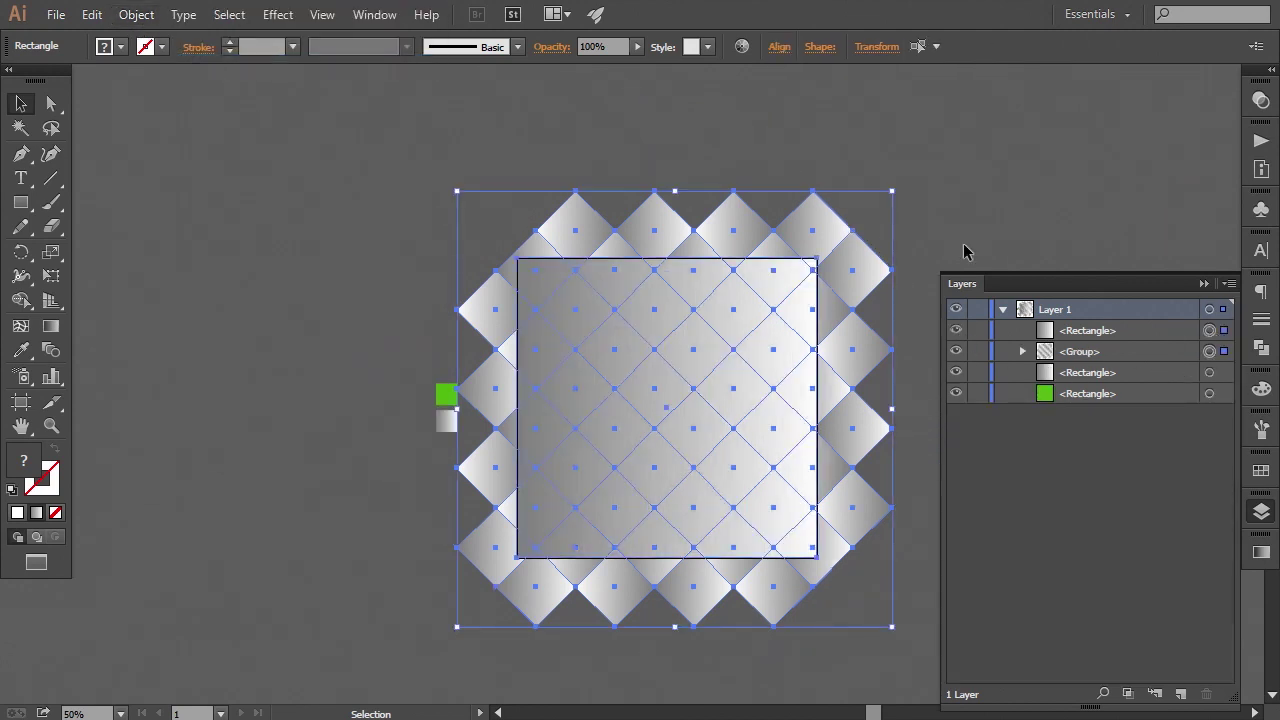
click(136, 15)
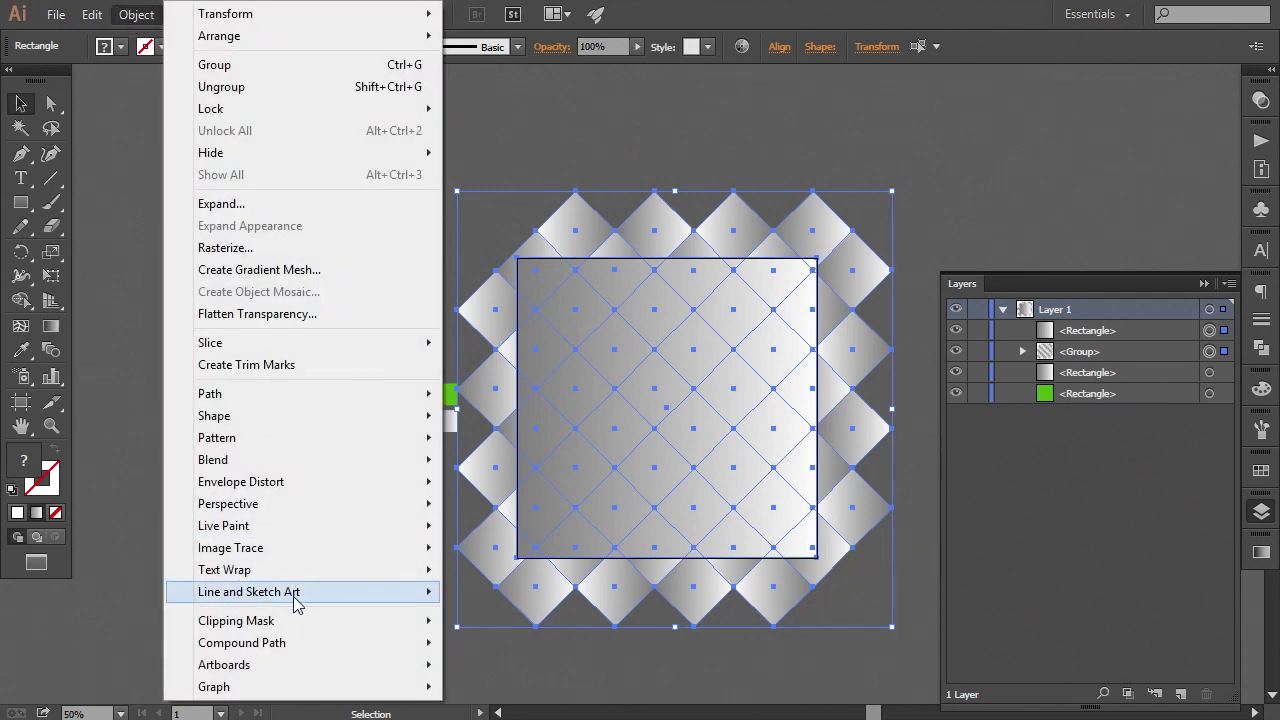
mouse_move(310, 624)
click(487, 621)
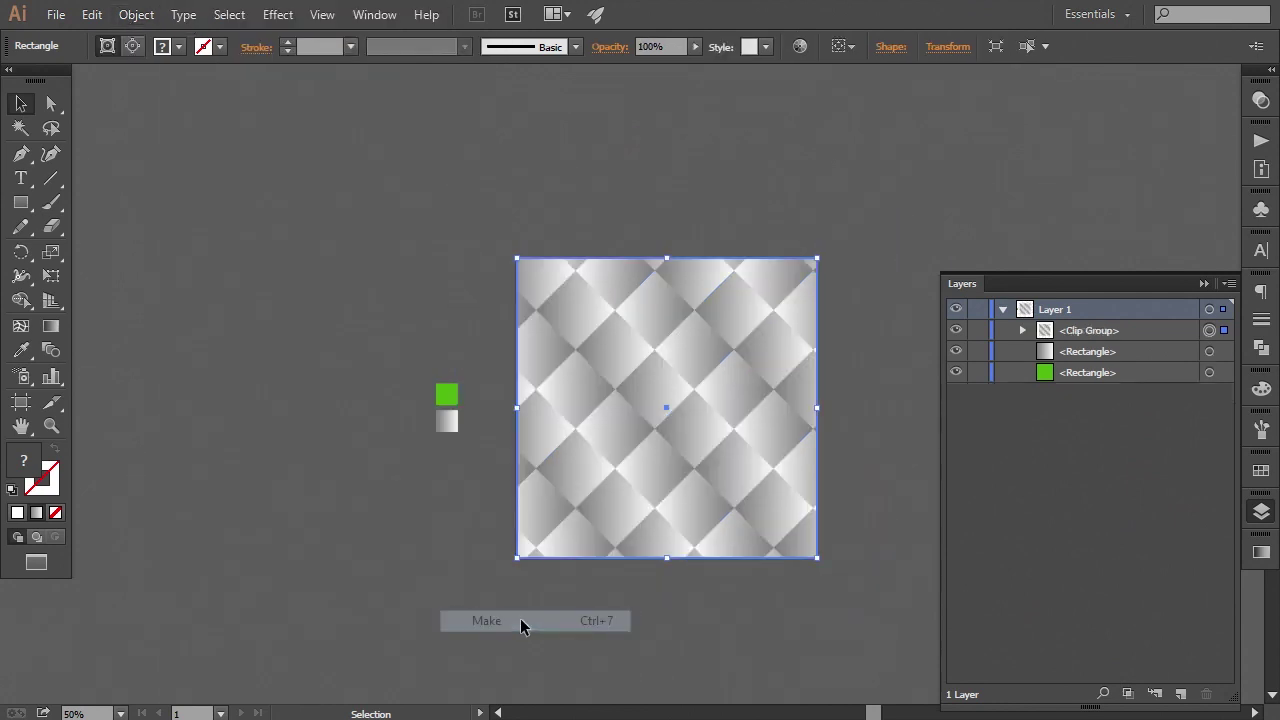
click(850, 557)
Step: Expand the clip group and its diamond group in the layer list and delete the upper diamond at the artboard's right edge
key(ctrl+plus)
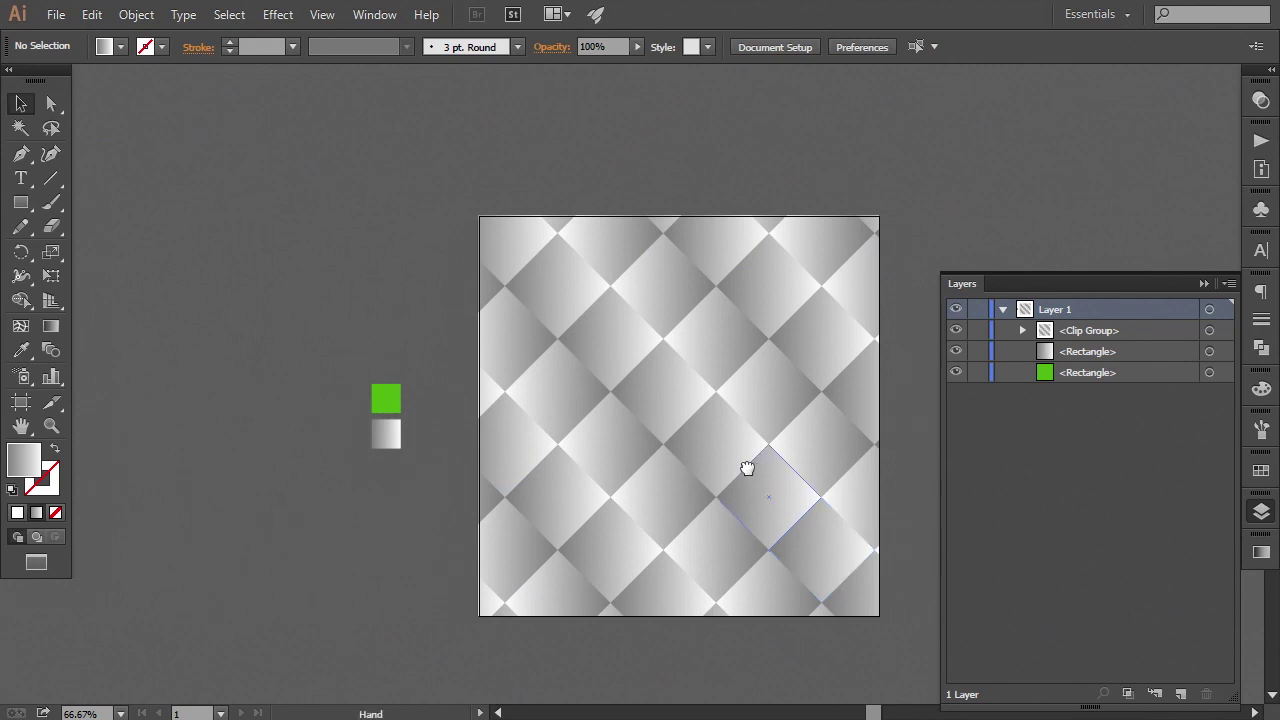
drag(747, 468, 621, 468)
click(1022, 331)
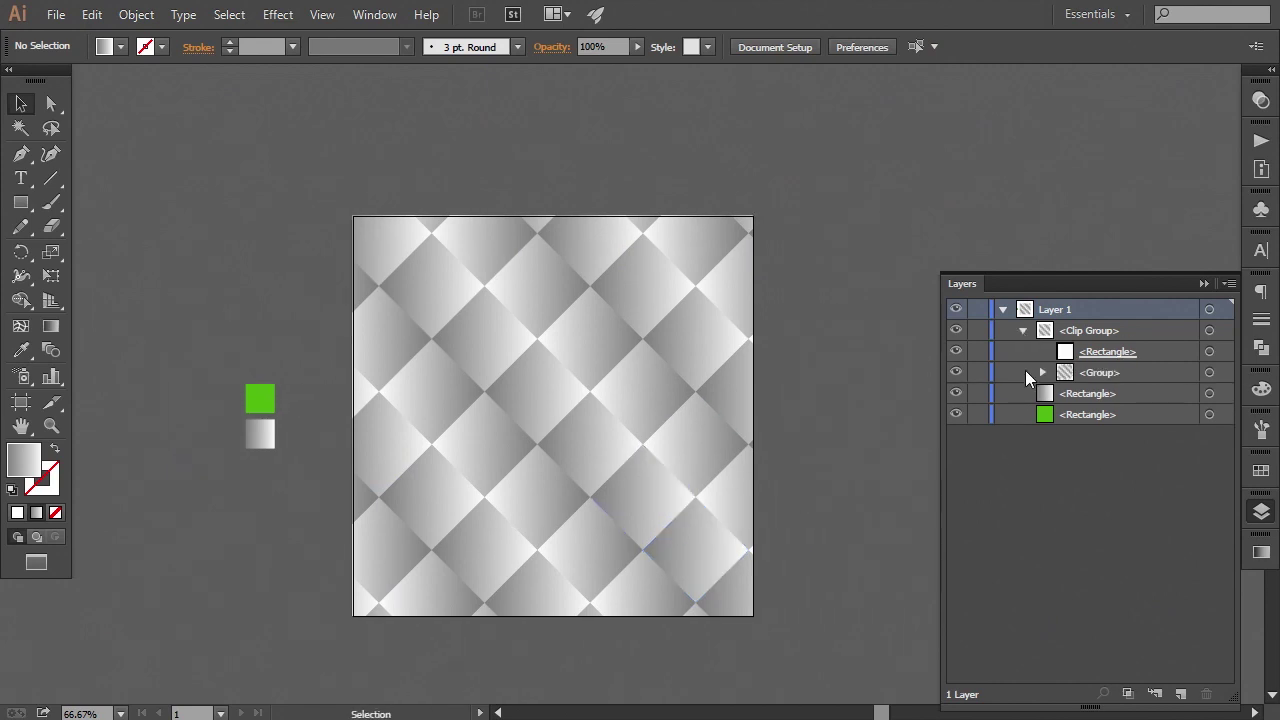
click(1043, 372)
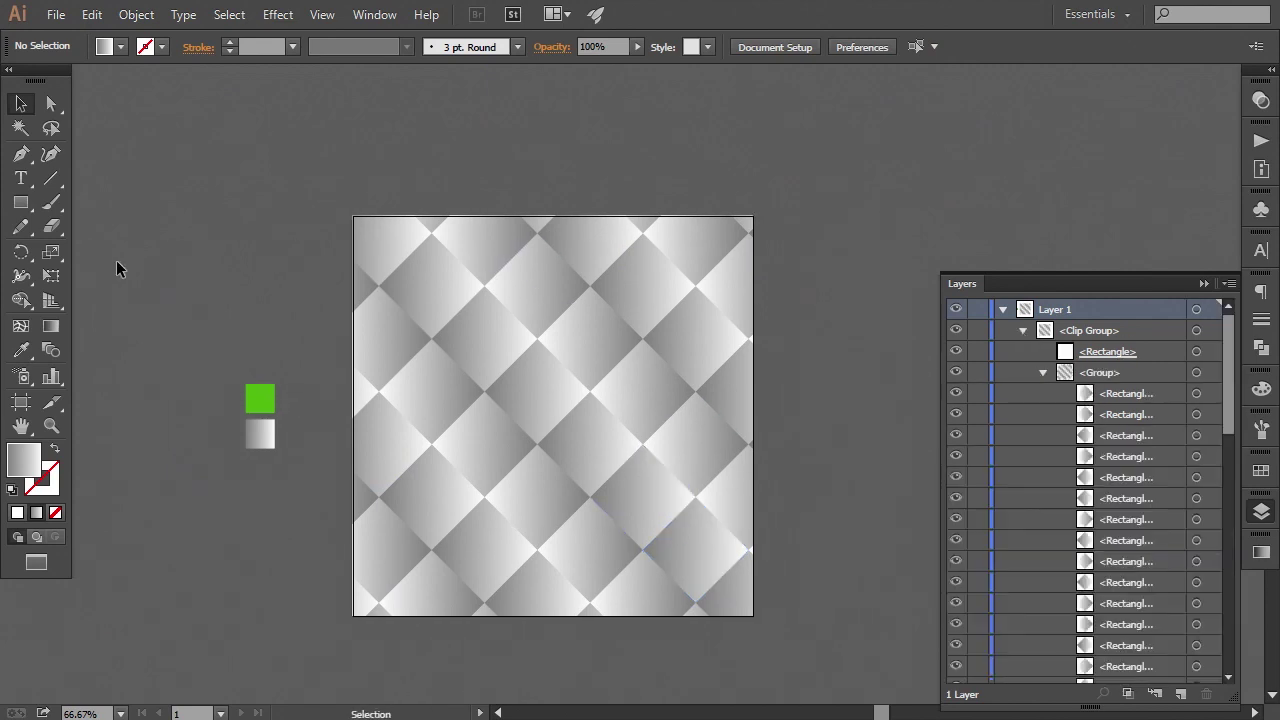
click(51, 103)
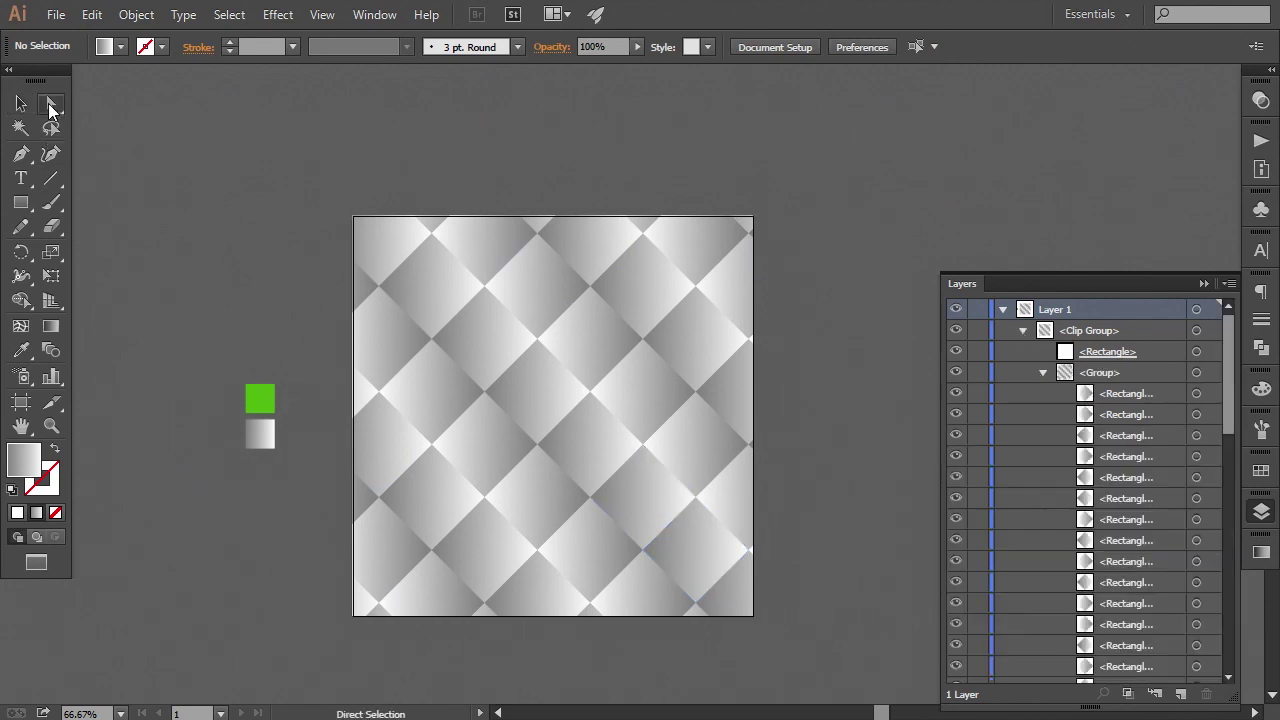
click(738, 284)
key(Delete)
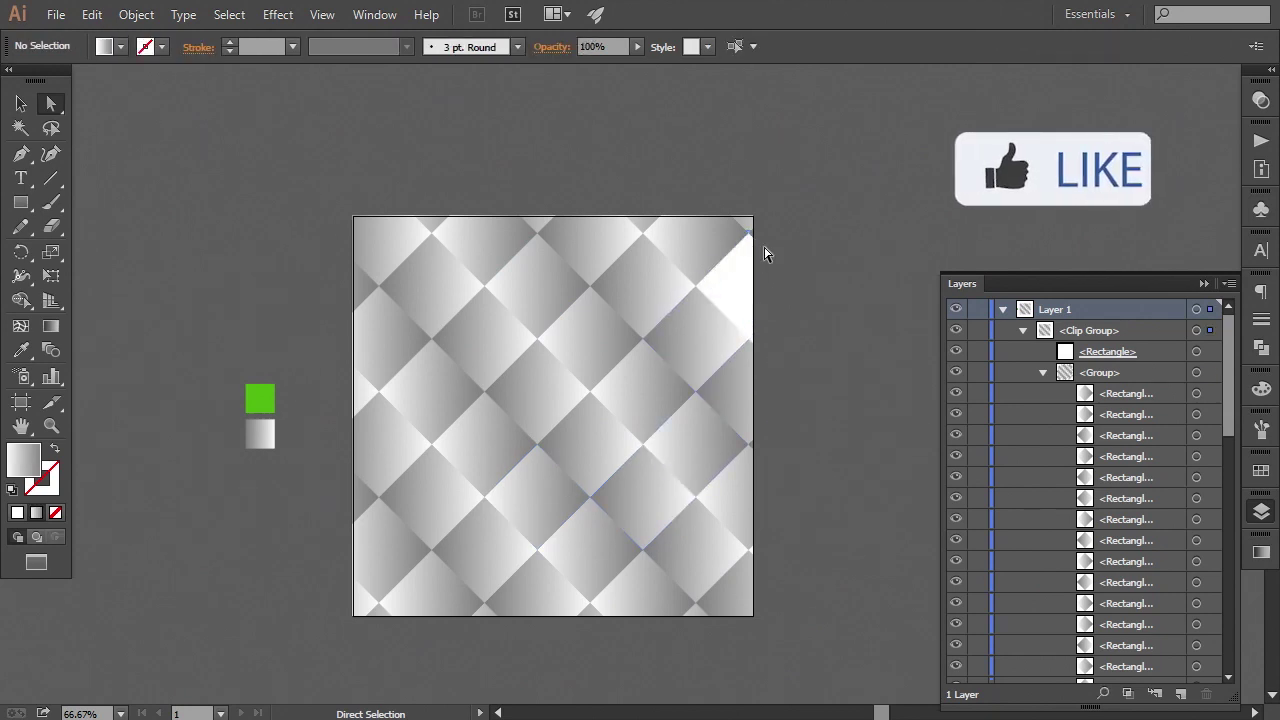
Step: Delete the tiny leftover piece beside the emptied spot at the artboard's upper-right edge
click(777, 274)
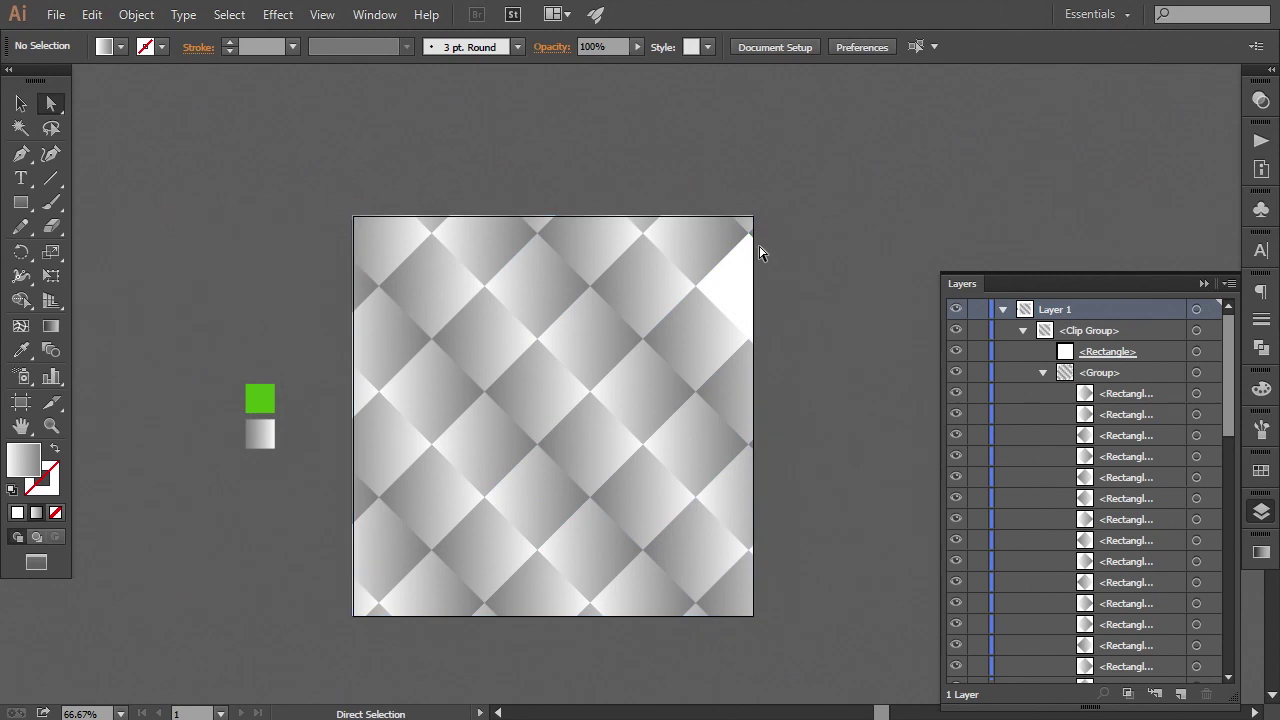
key(ctrl+plus)
key(ctrl+plus)
drag(851, 184, 751, 376)
click(795, 244)
key(Delete)
key(Delete)
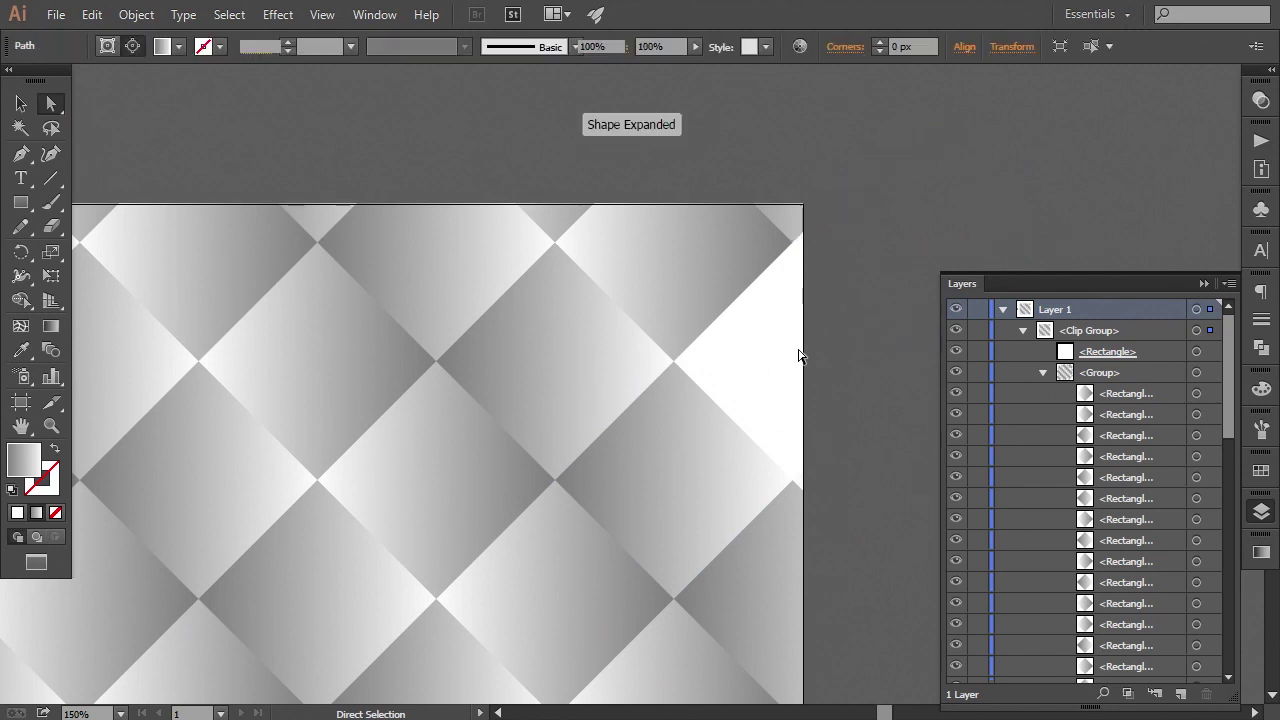
Step: Delete four adjoining diamonds to extend the gap diagonally down-left and back up-left, forming a white V in the upper right
key(ctrl+minus)
key(ctrl+minus)
key(ctrl+minus)
drag(615, 486, 670, 419)
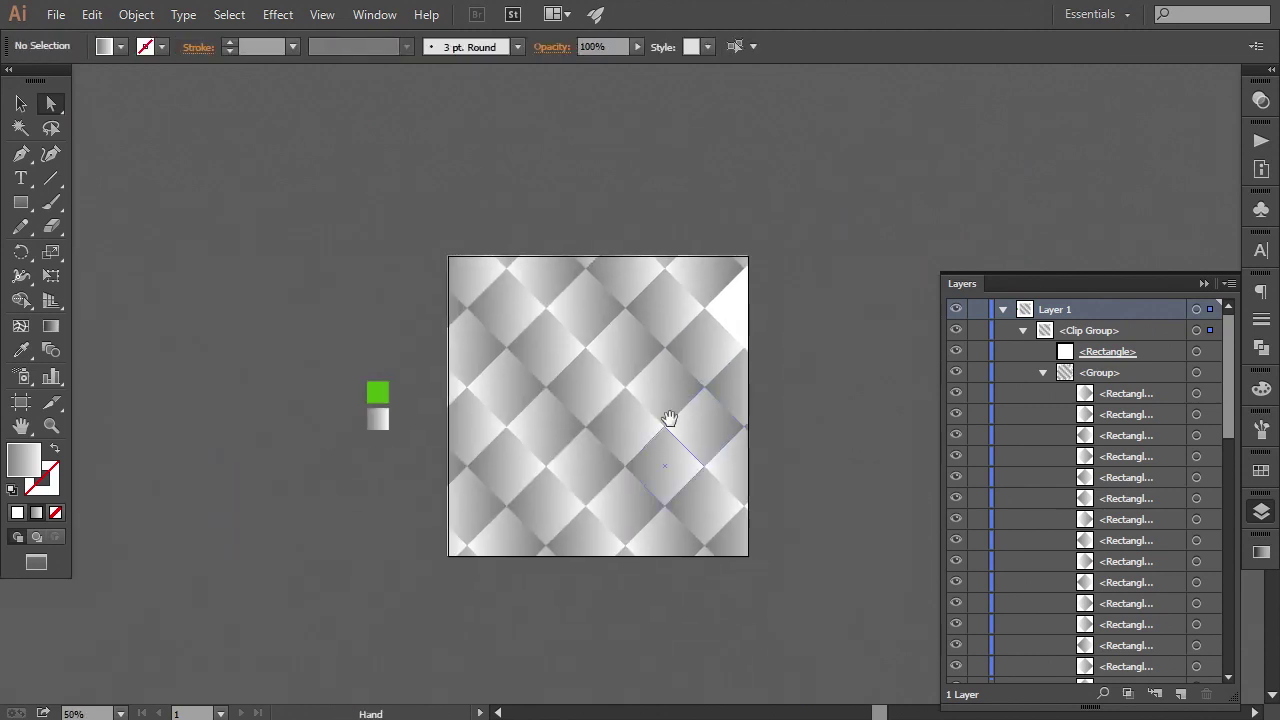
click(714, 365)
key(Delete)
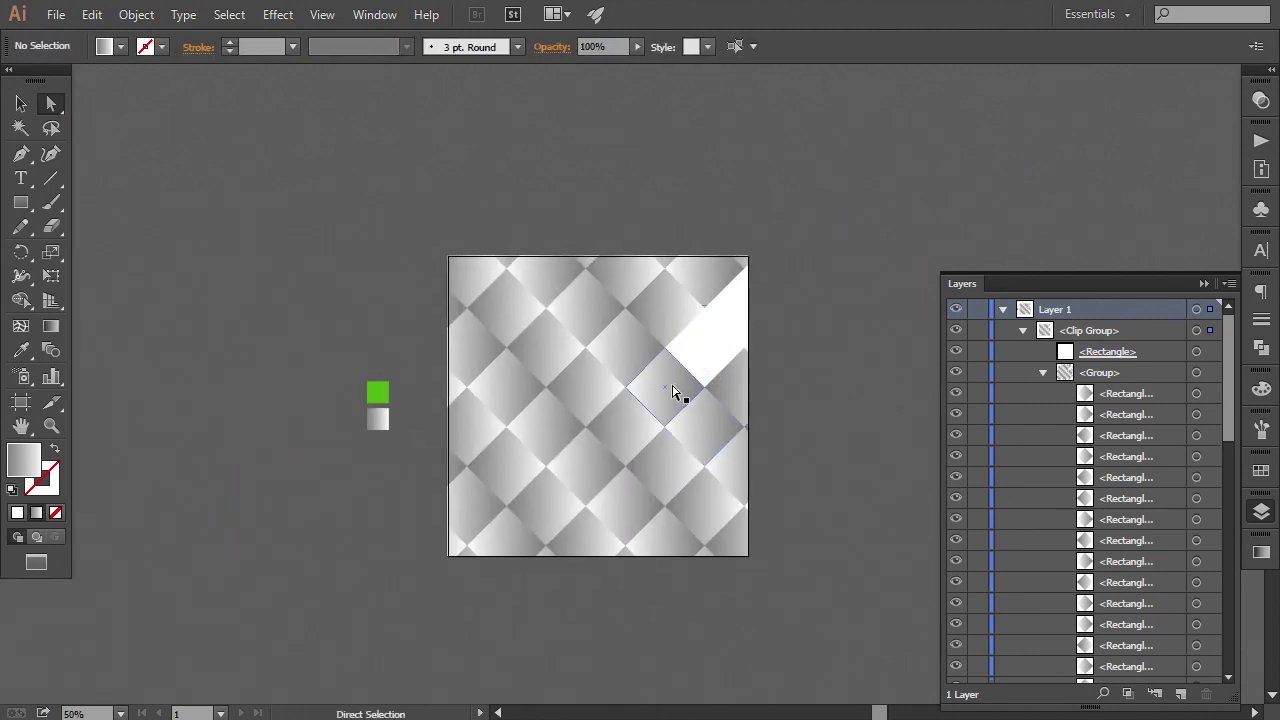
click(673, 393)
key(Delete)
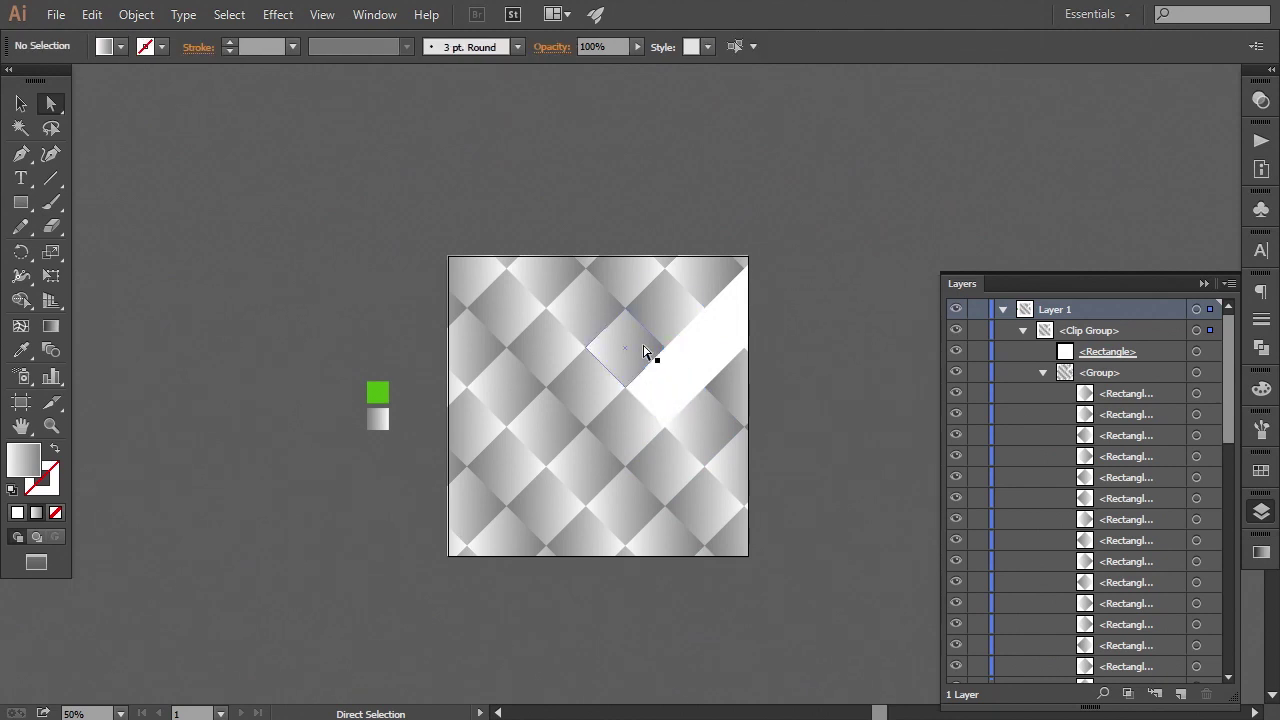
click(645, 352)
key(Delete)
click(615, 322)
key(Delete)
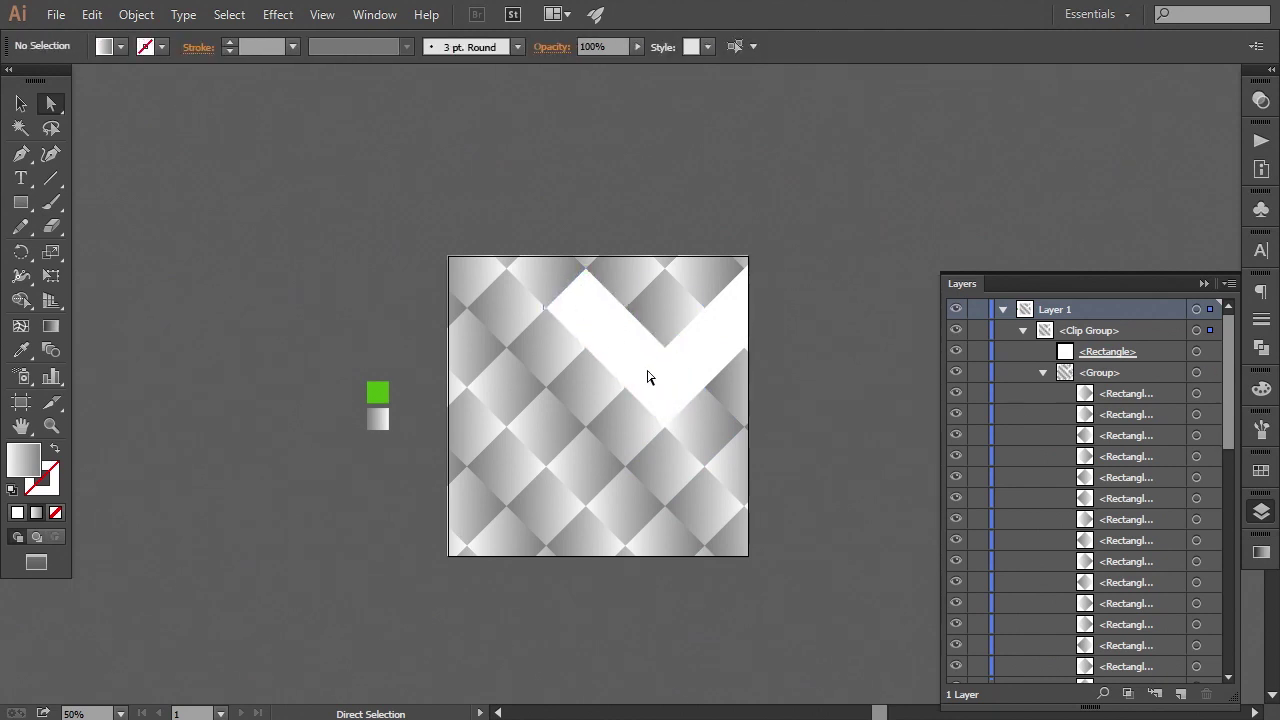
Step: Delete two adjoining diamonds at the middle of the artboard's left edge and the one in its top-left corner
click(476, 430)
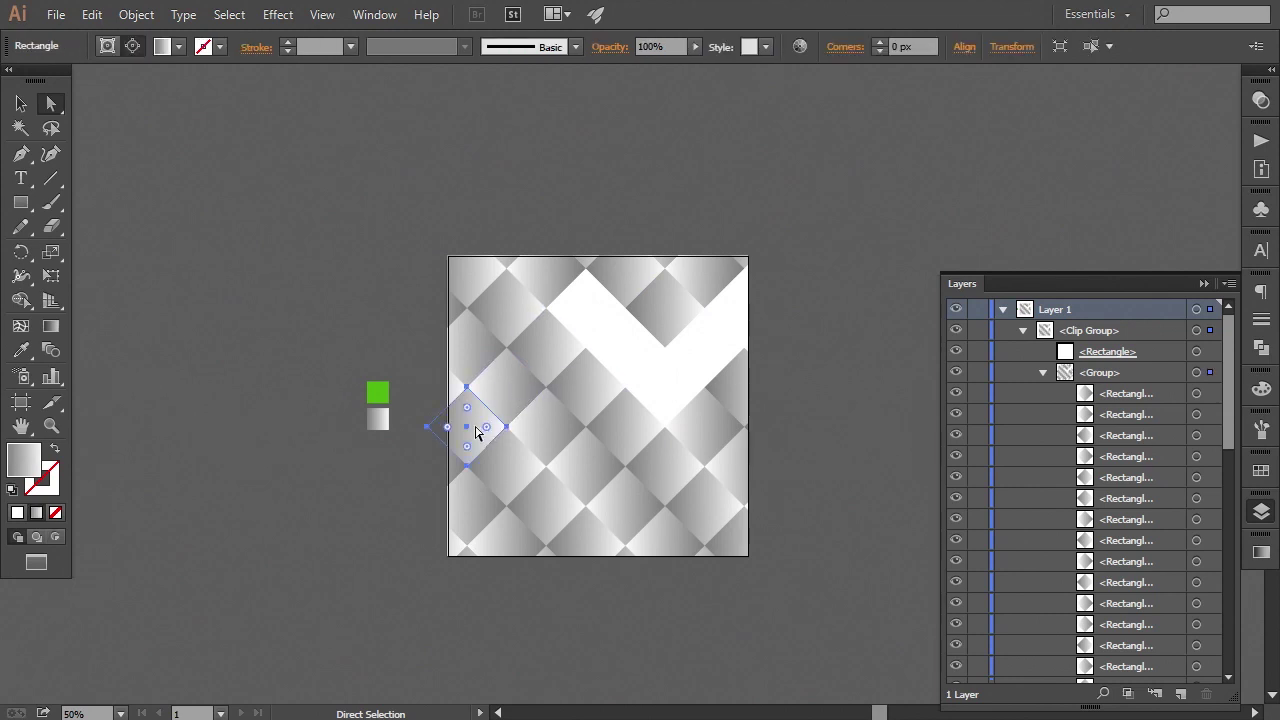
key(Delete)
click(512, 404)
key(Delete)
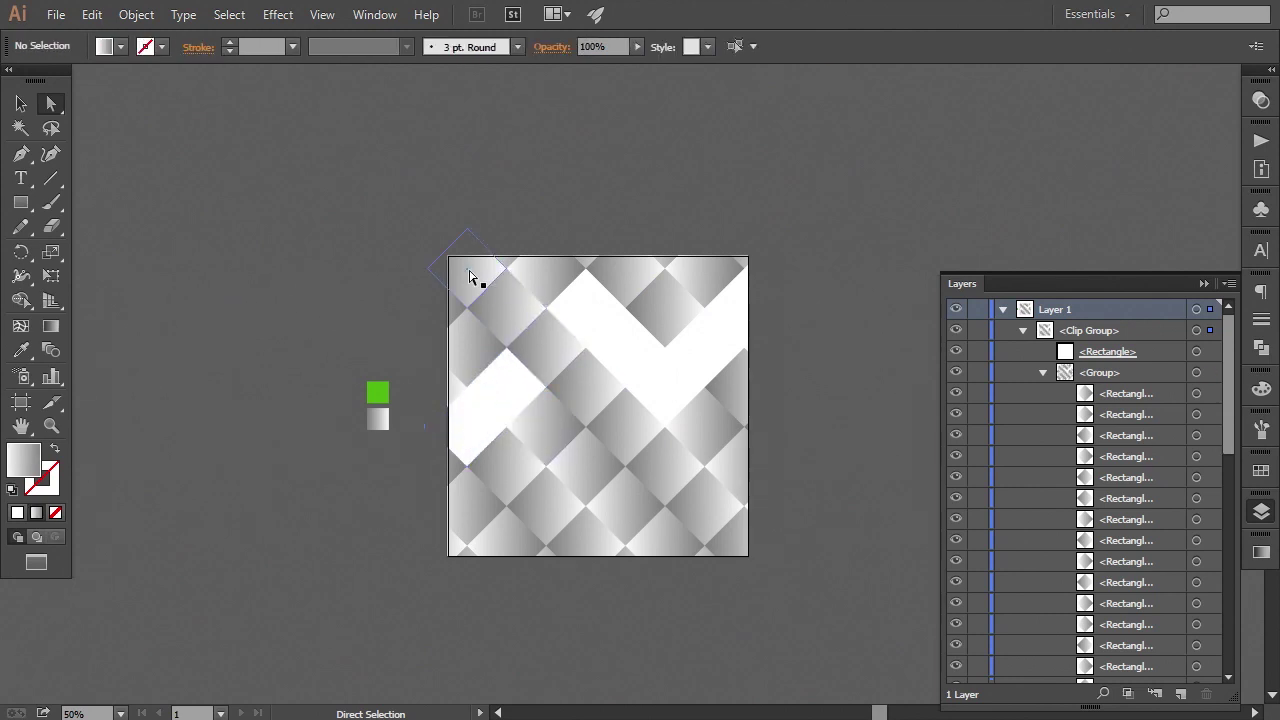
click(468, 272)
key(Delete)
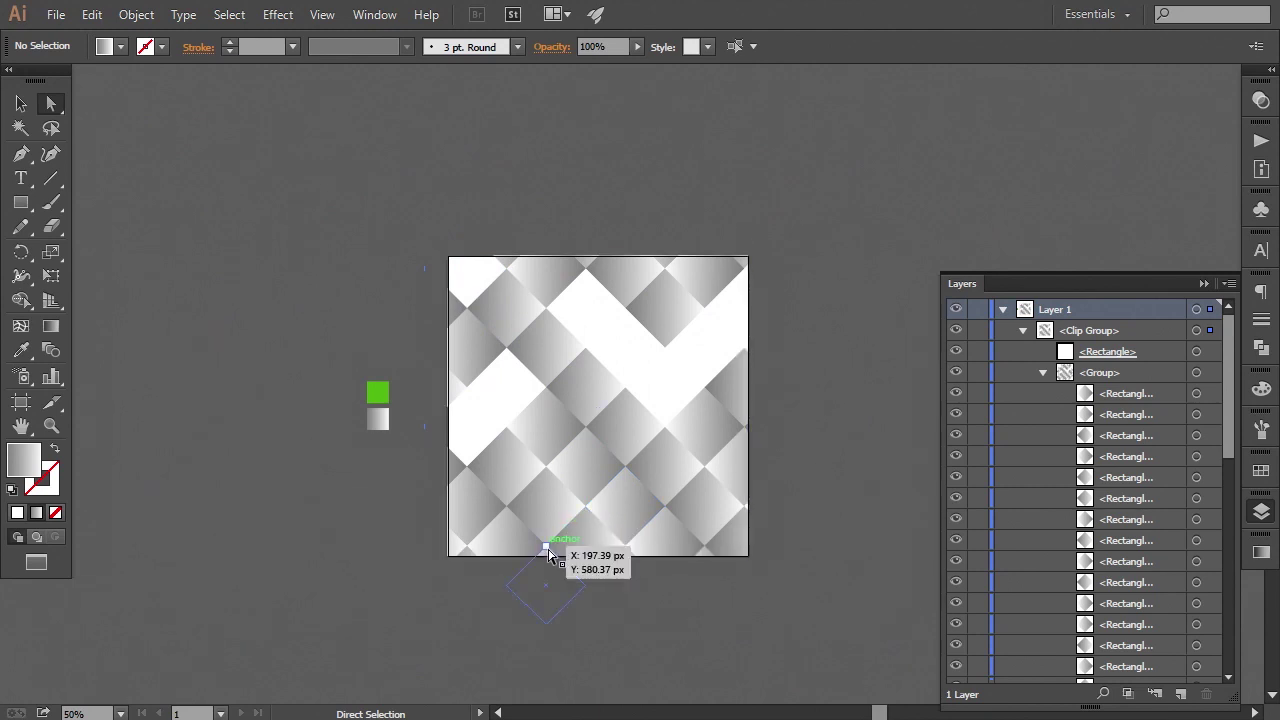
Step: Delete adjoining diamonds at the middle of the artboard's bottom edge and single ones at the lower right and left edges
click(547, 549)
key(Delete)
click(598, 546)
key(Delete)
click(634, 528)
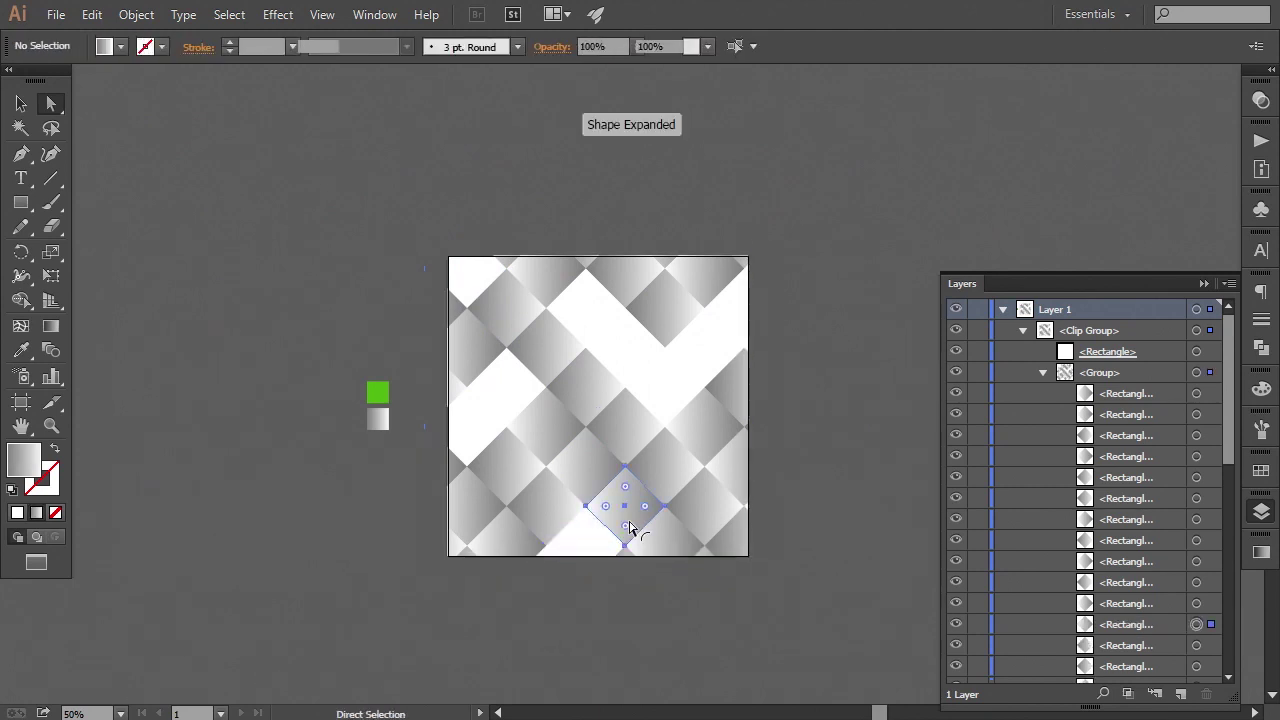
key(Delete)
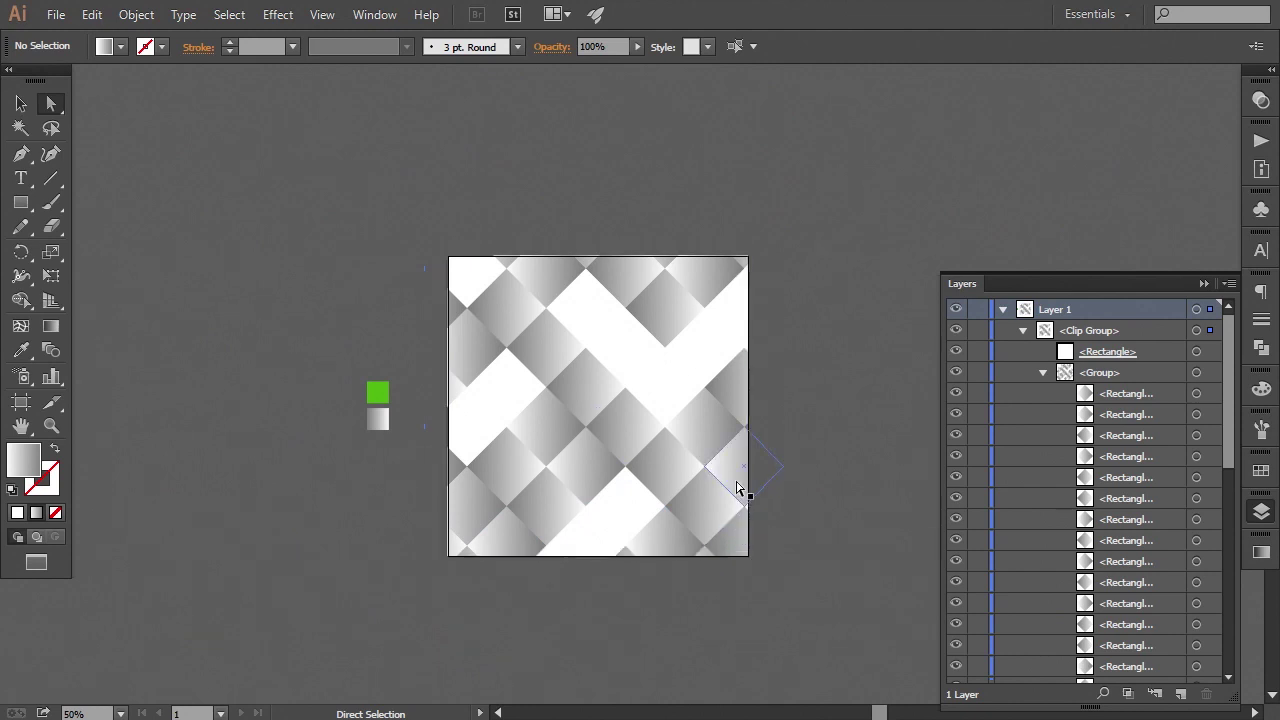
click(737, 478)
key(Delete)
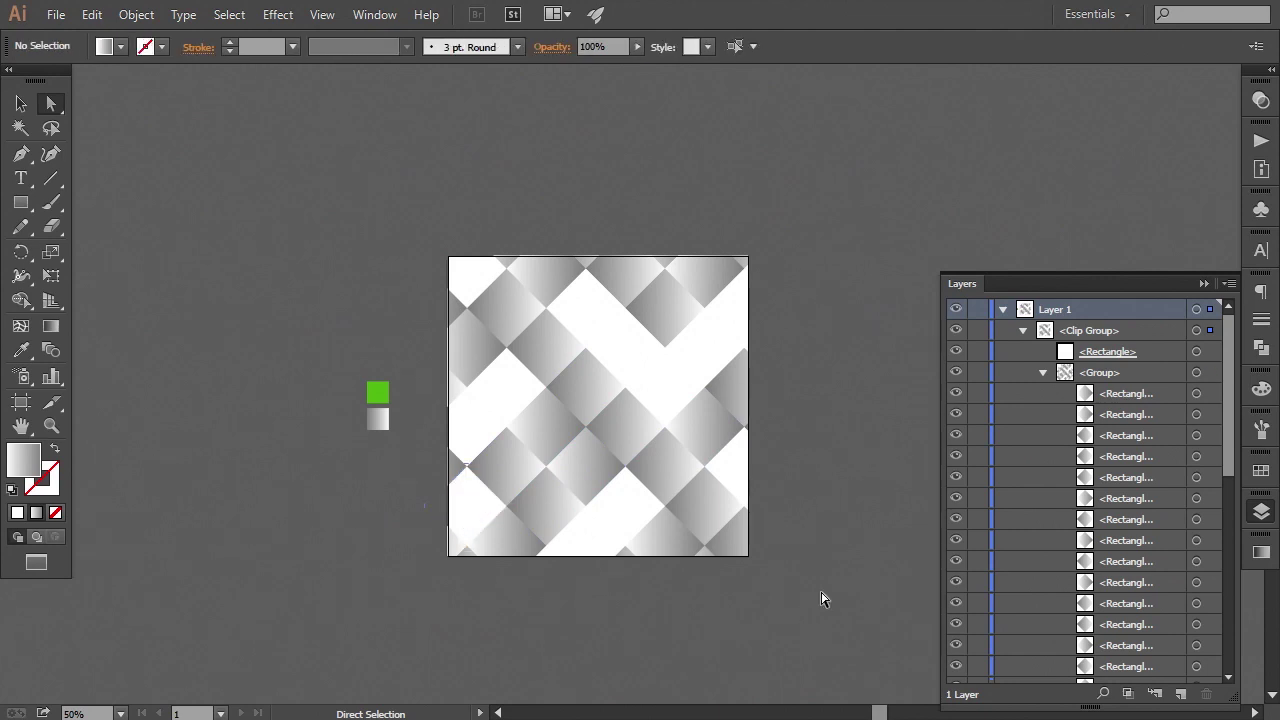
Step: Copy the whole diamond group inside the clip group and paste the copy in front of the original
key(ctrl+plus)
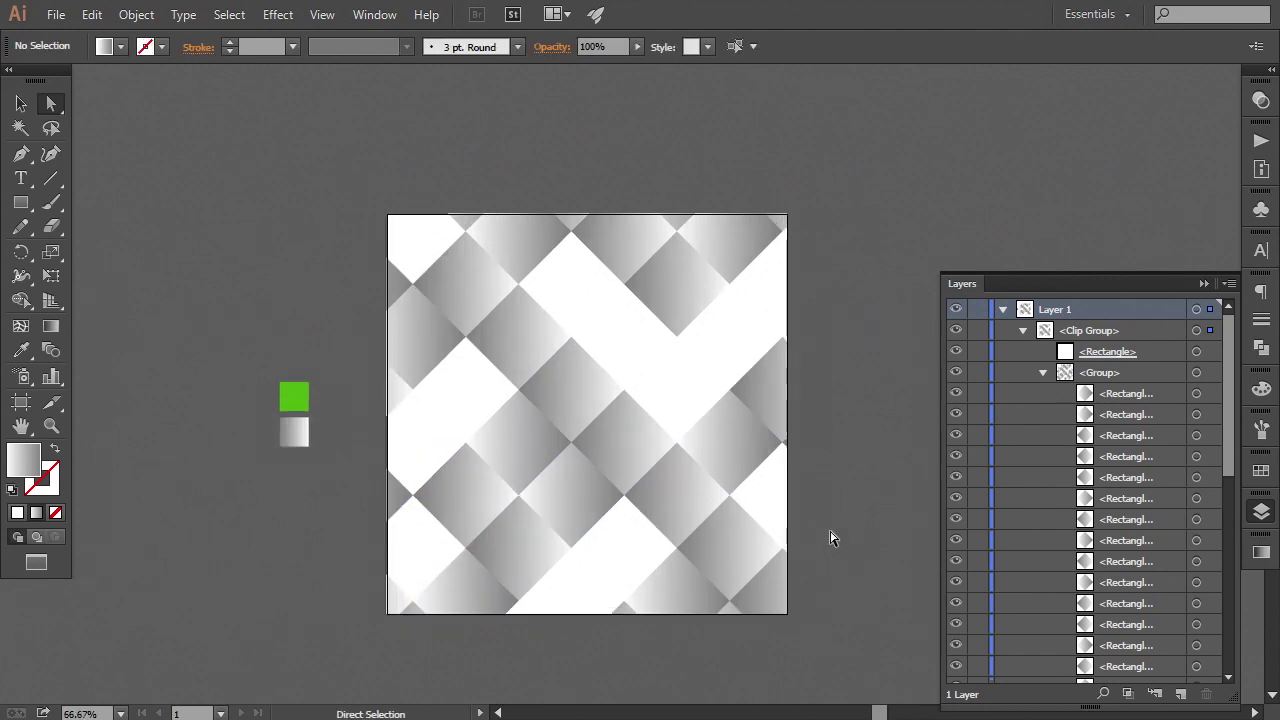
click(24, 105)
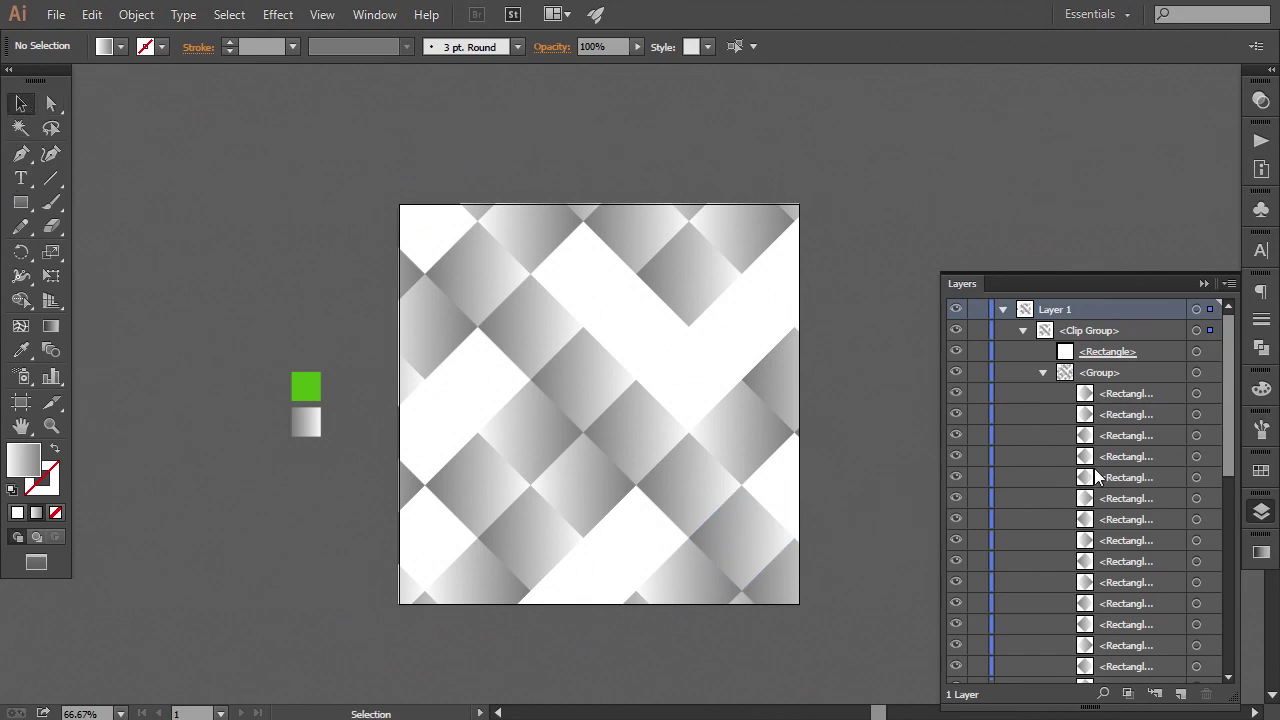
click(1209, 373)
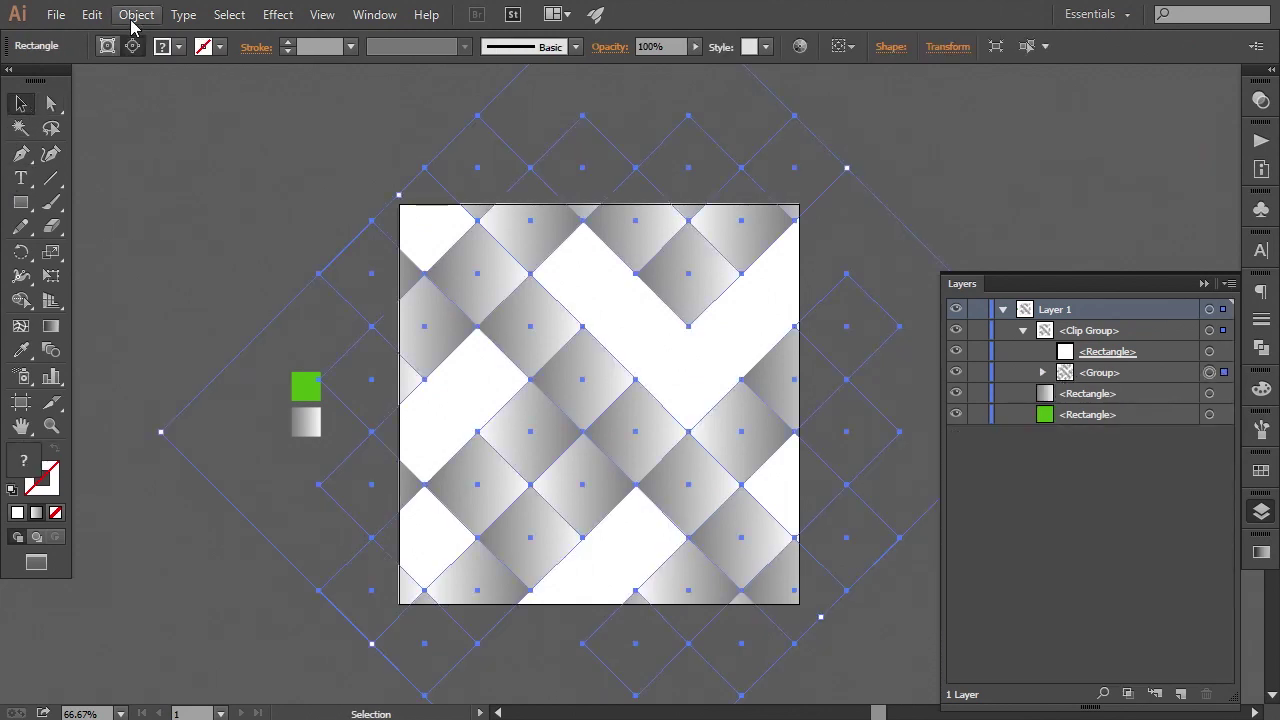
click(97, 18)
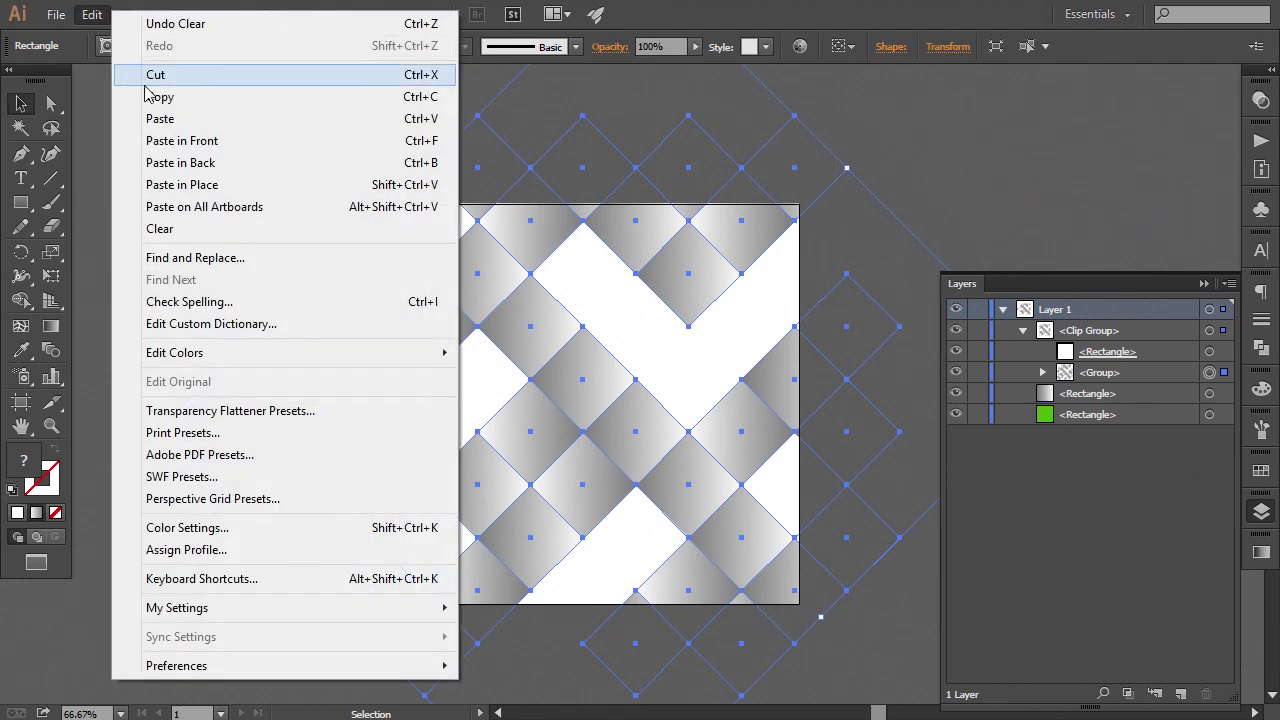
click(158, 100)
click(90, 15)
click(170, 140)
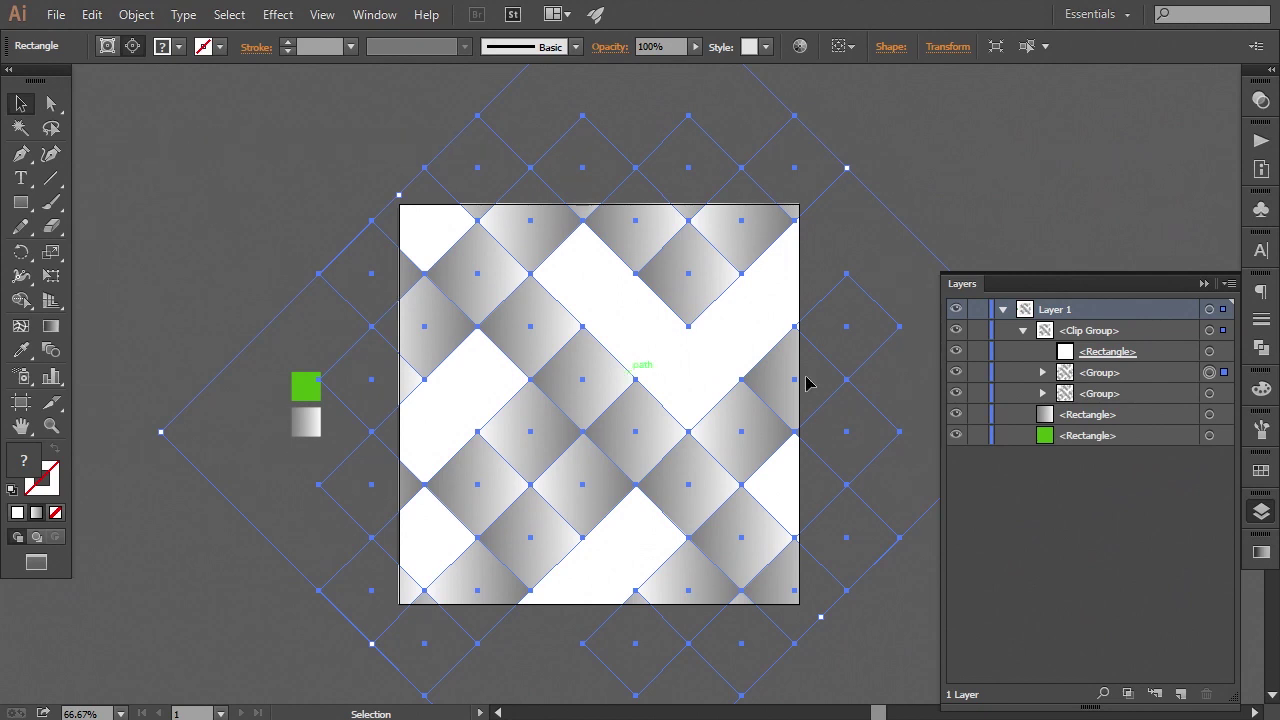
Step: Rotate the pasted diamond group a quarter turn so its gradients run vertically across the original ones
key(ctrl+minus)
key(ctrl+minus)
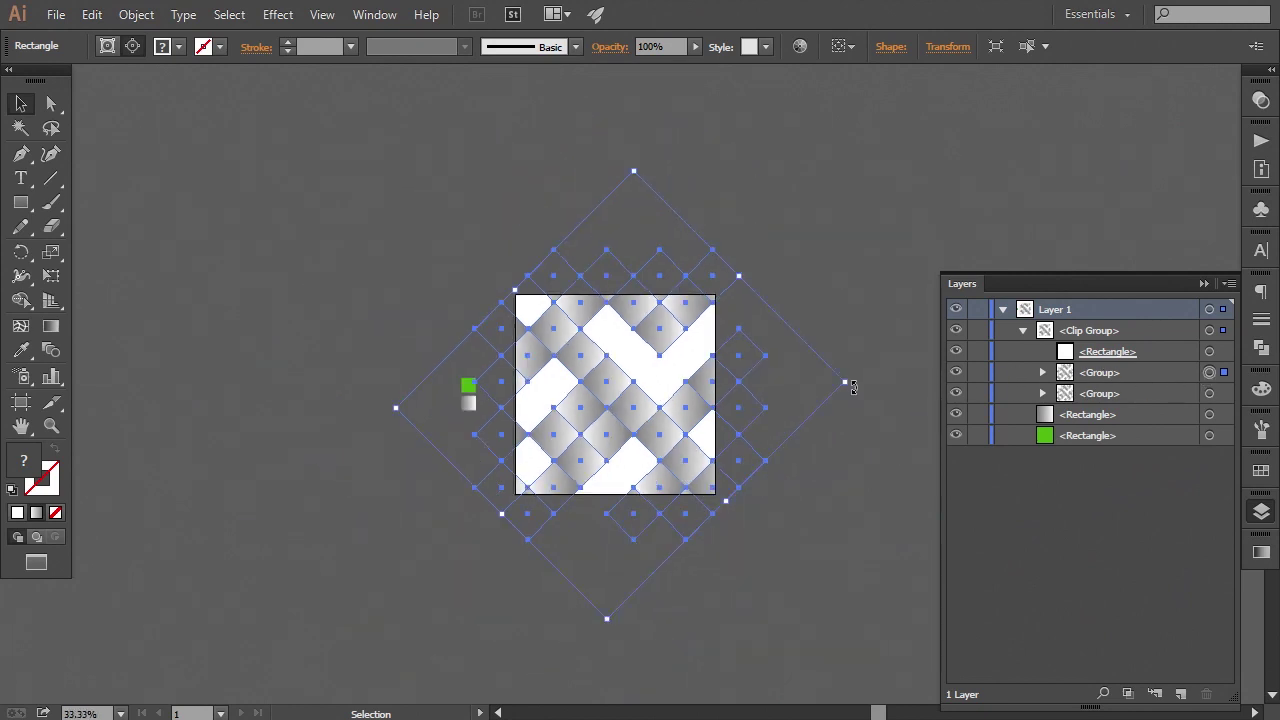
drag(853, 388, 625, 138)
key(ctrl+plus)
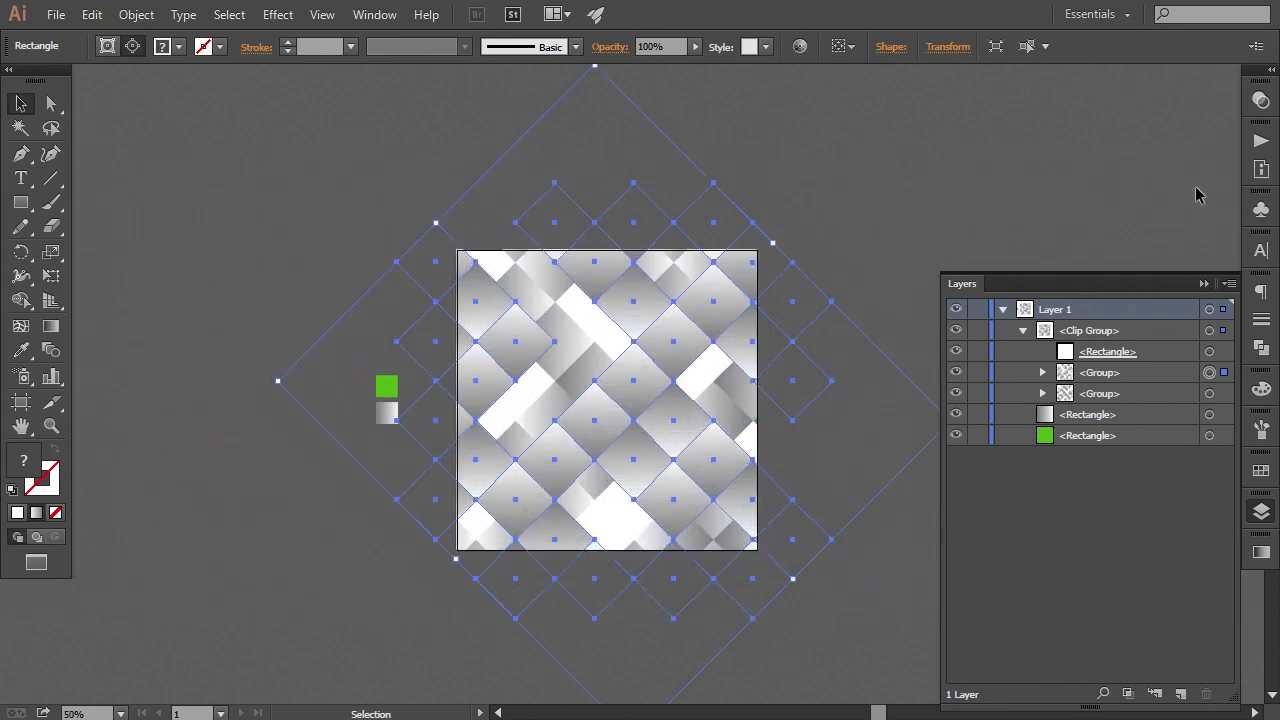
Step: Set the rotated diamond group's blending mode to Multiply and scale the group down slightly around its centre
click(1259, 101)
click(1062, 110)
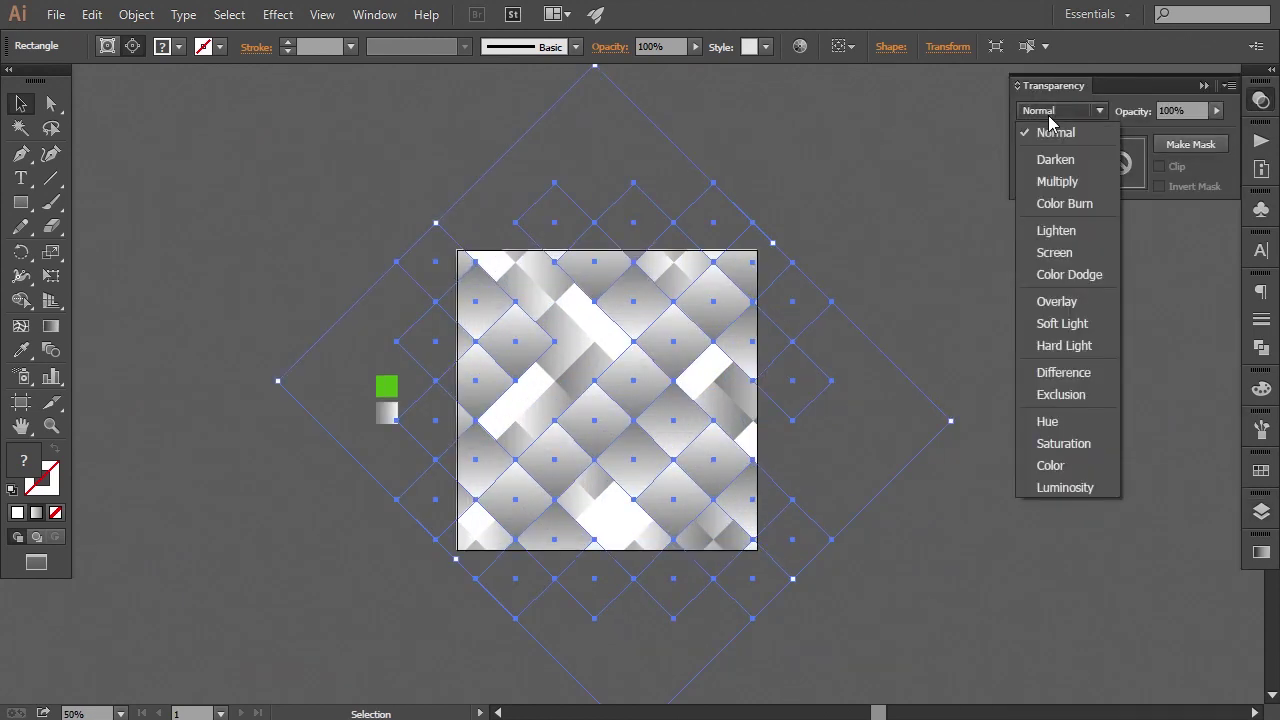
click(1060, 183)
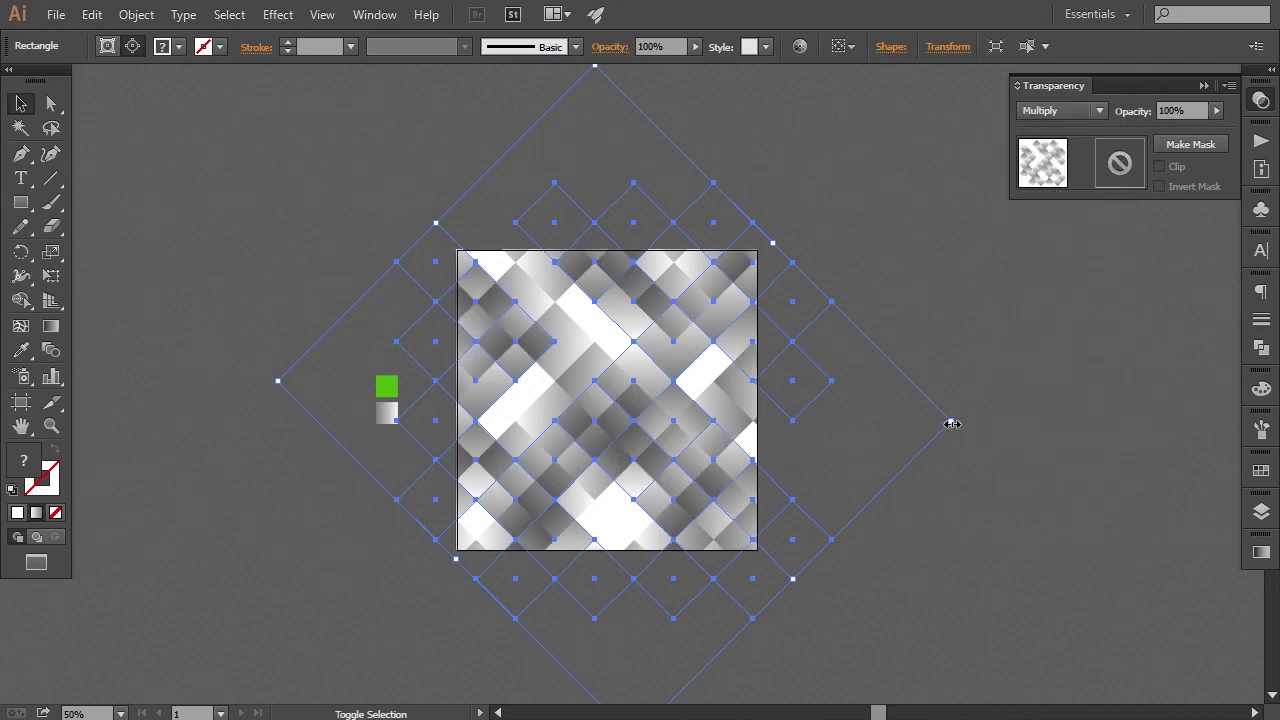
mouse_move(952, 424)
mouse_down()
mouse_move(914, 437)
mouse_move(940, 437)
mouse_up()
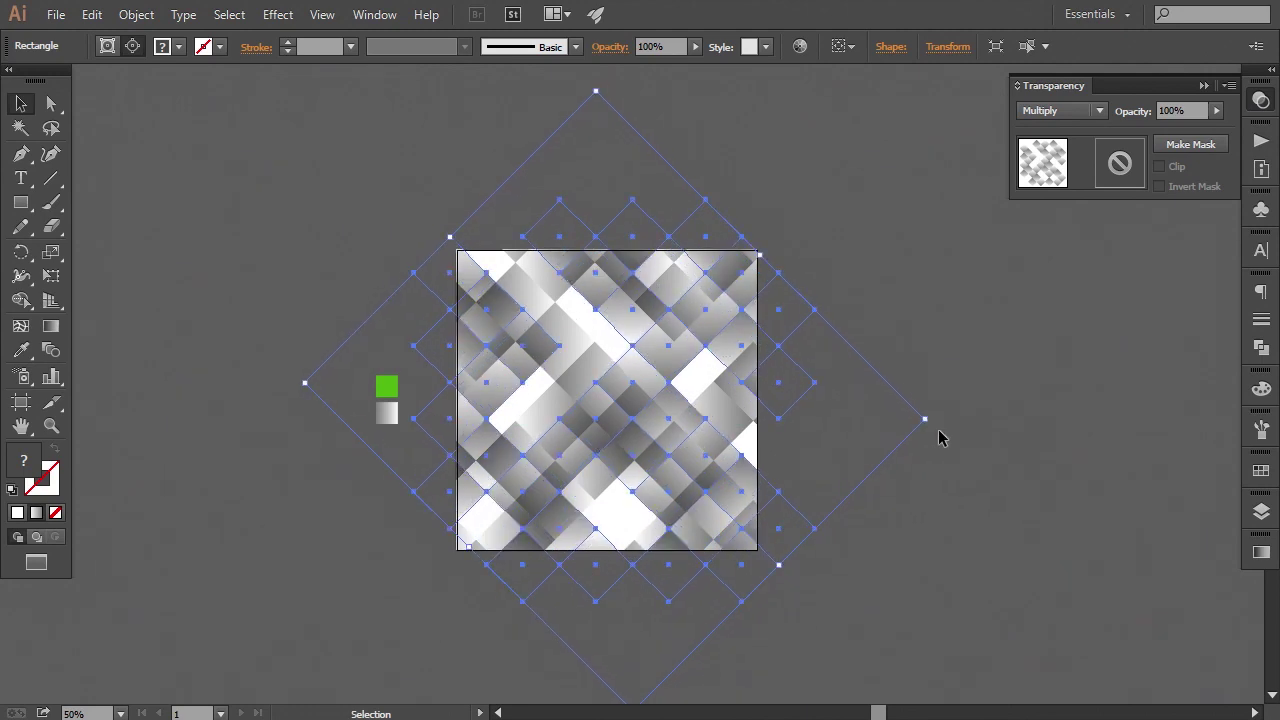
click(1012, 408)
key(ctrl+equal)
drag(900, 490, 914, 488)
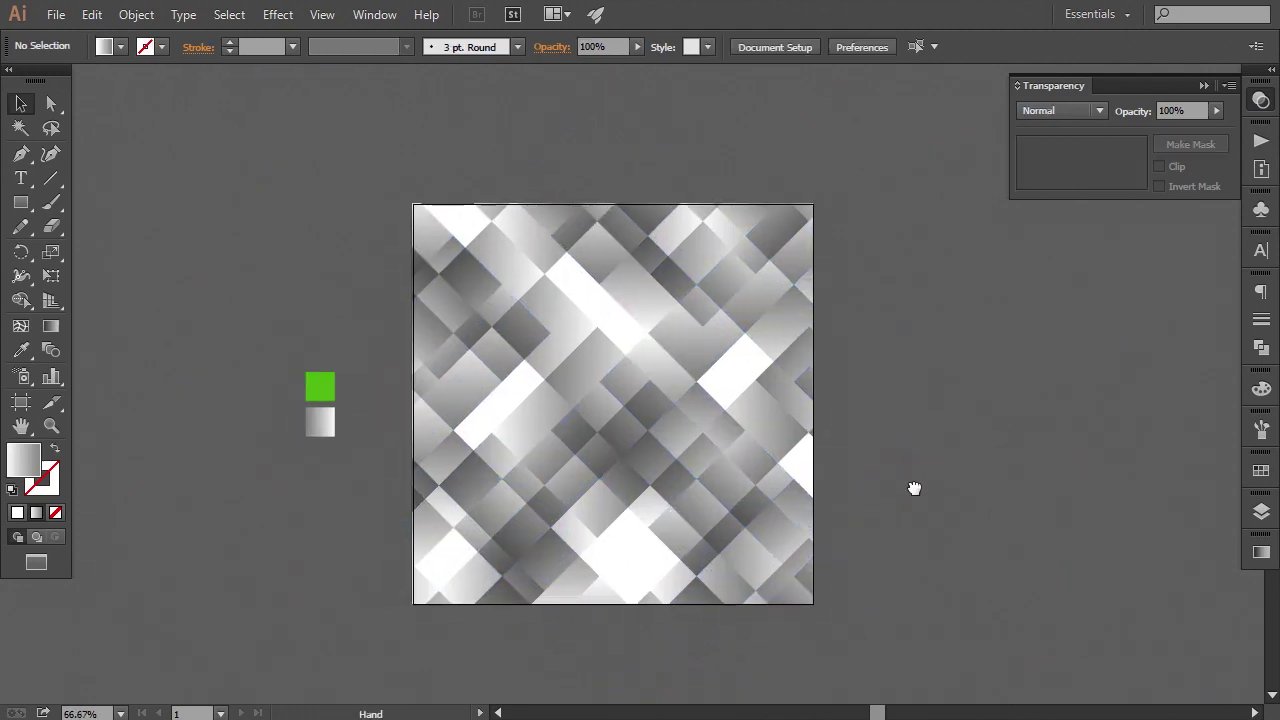
Step: Copy the Multiply diamond group and paste the duplicate in front of it inside the clip group
click(1261, 511)
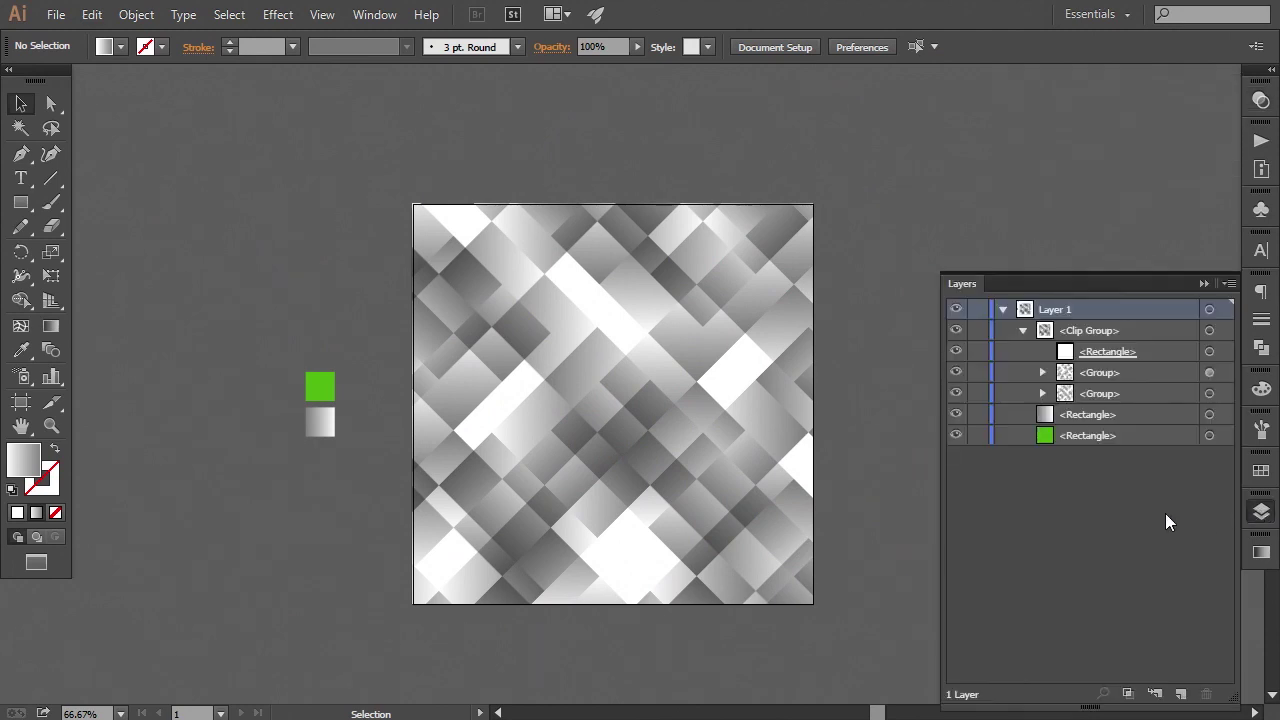
click(1209, 373)
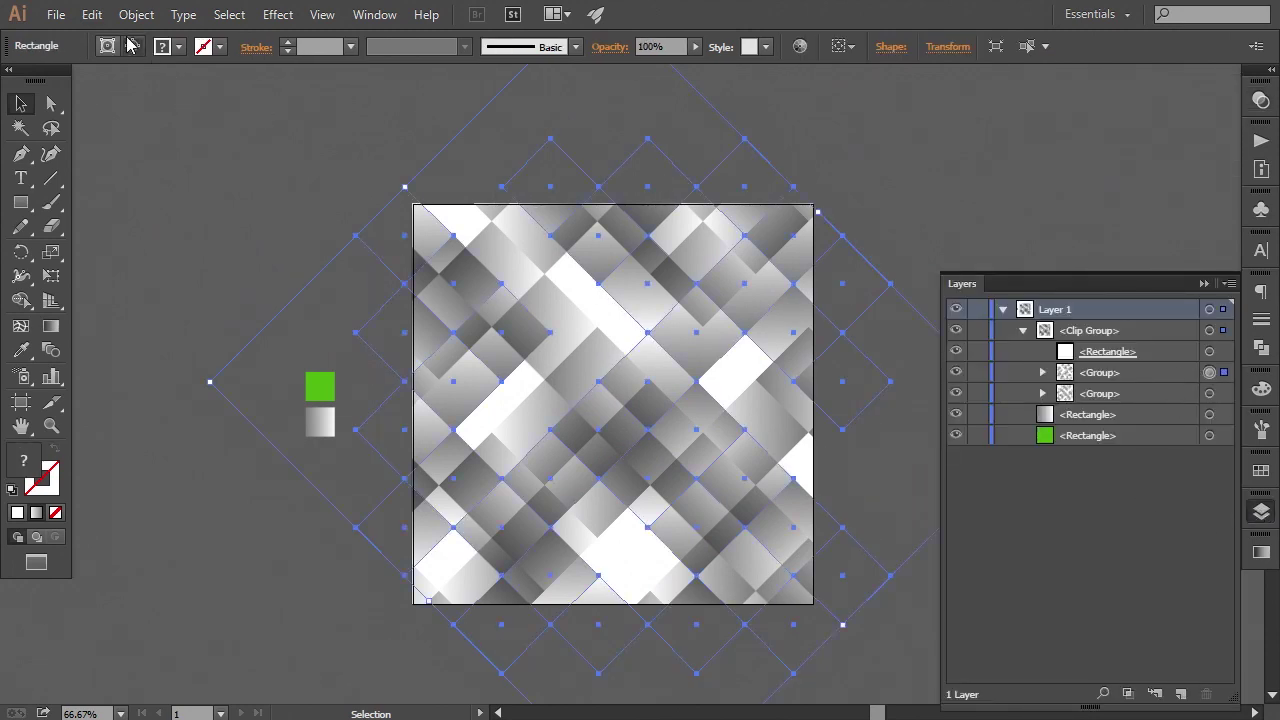
click(92, 15)
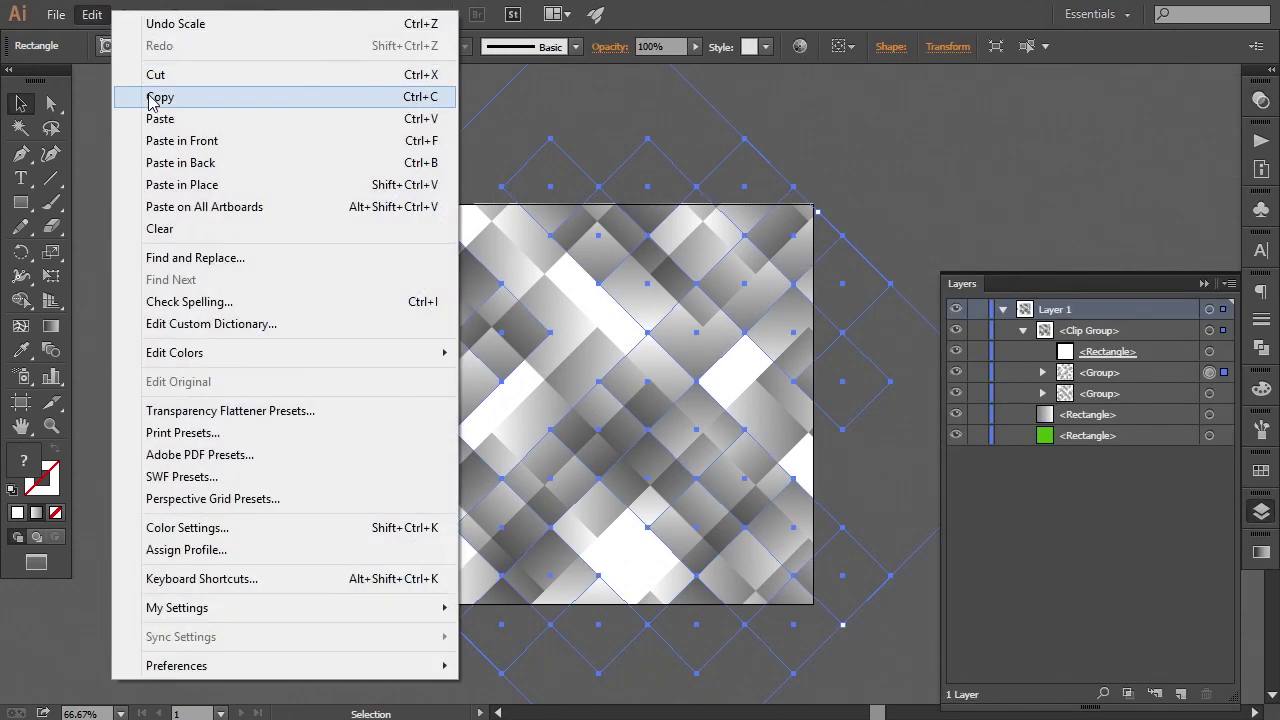
click(152, 98)
click(92, 15)
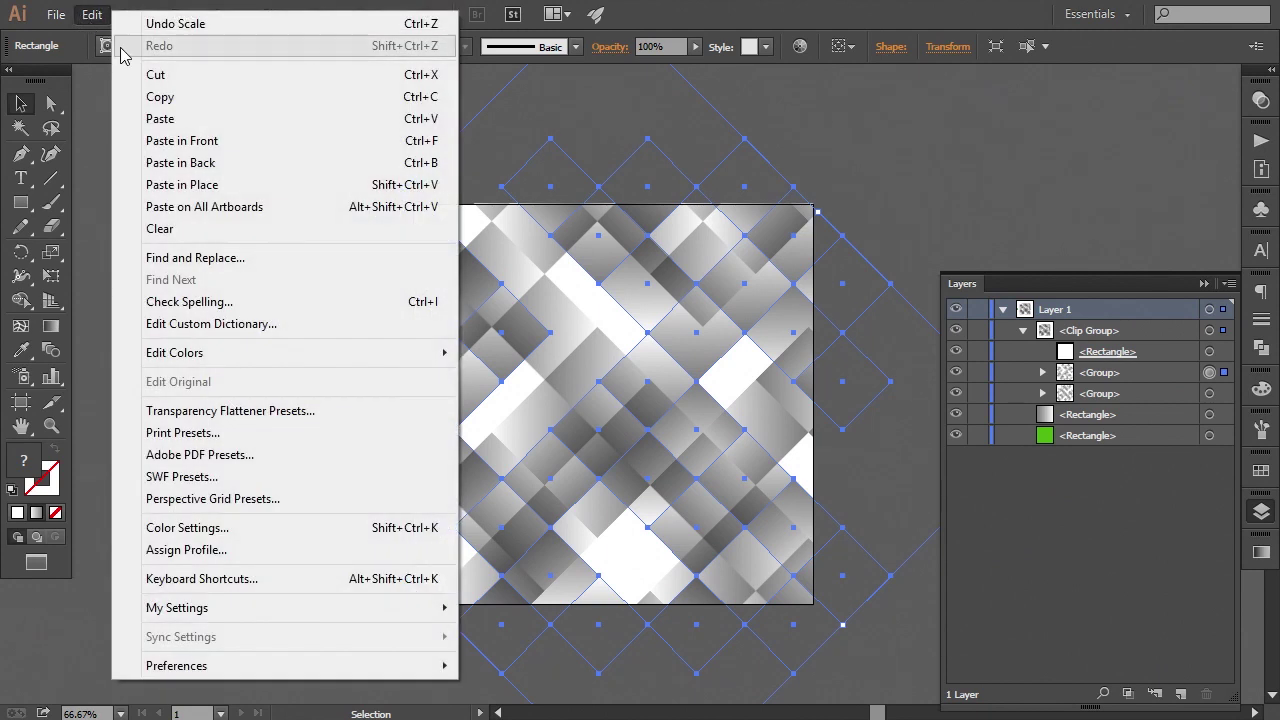
click(184, 146)
Step: Rotate the newest diamond group a quarter turn and enlarge it by about a third around its centre
key(ctrl+minus)
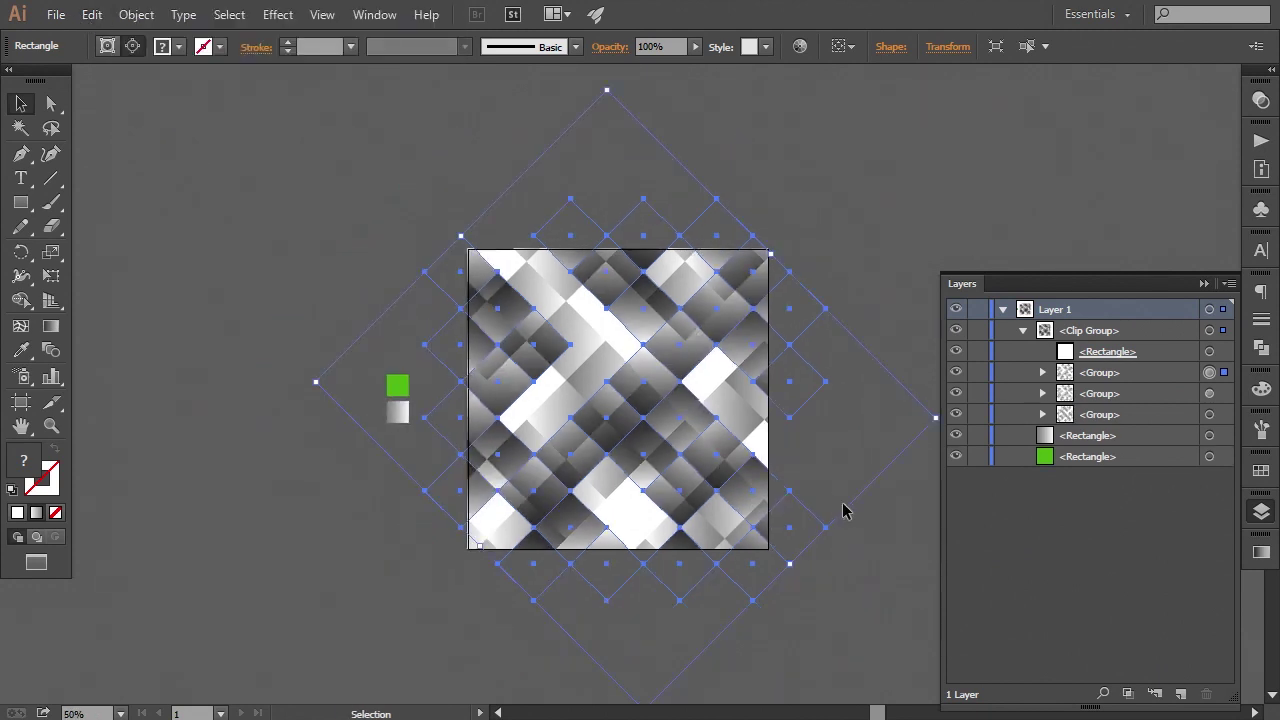
key(space)
drag(846, 503, 772, 477)
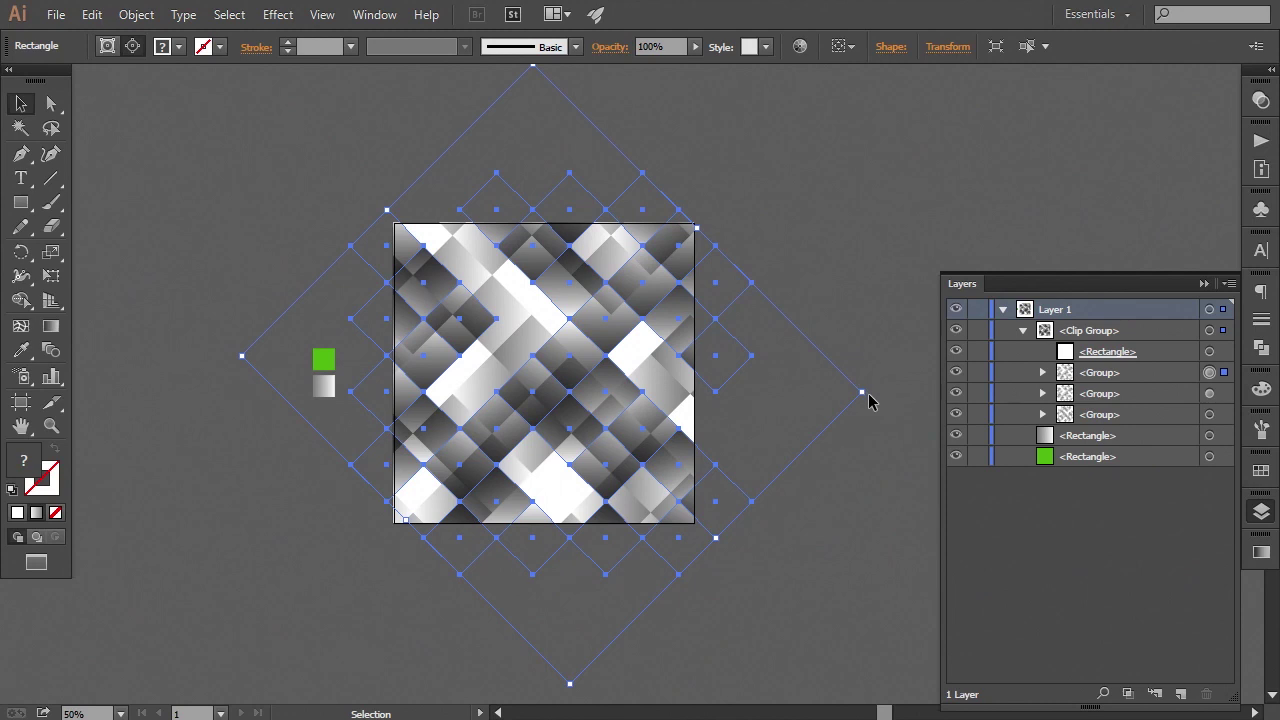
drag(872, 394, 508, 160)
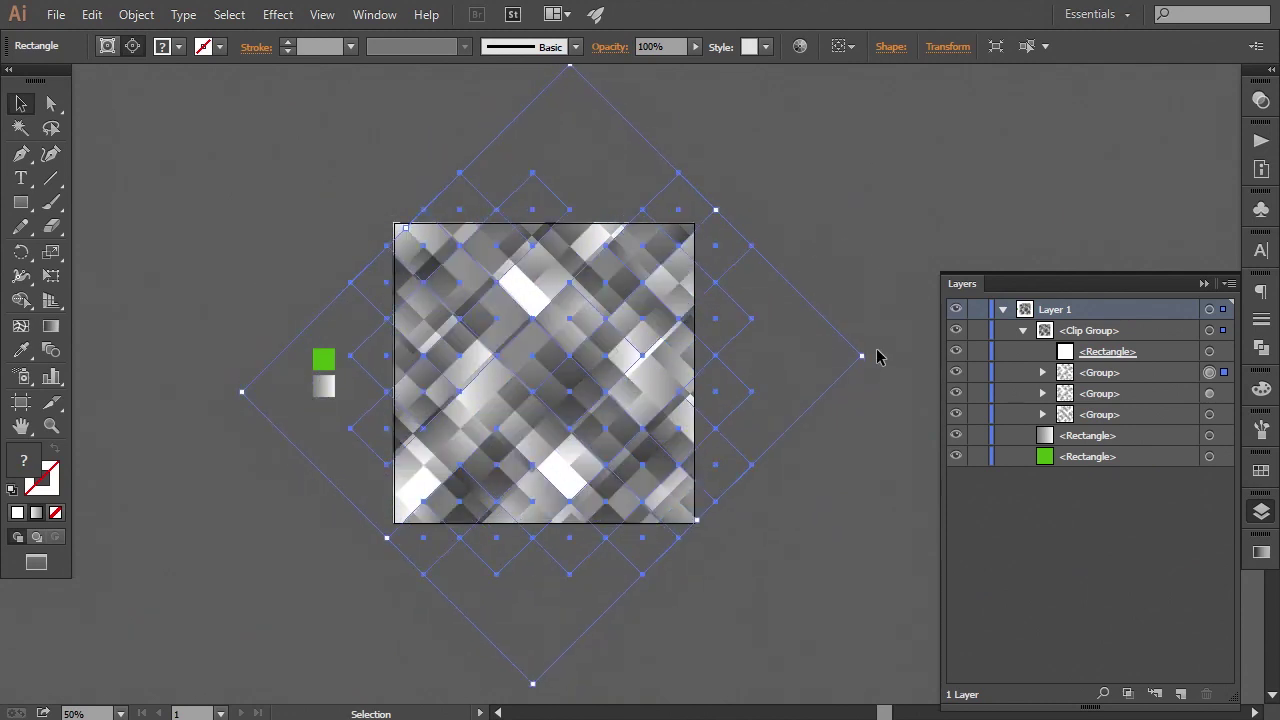
key(ctrl+minus)
drag(784, 369, 855, 369)
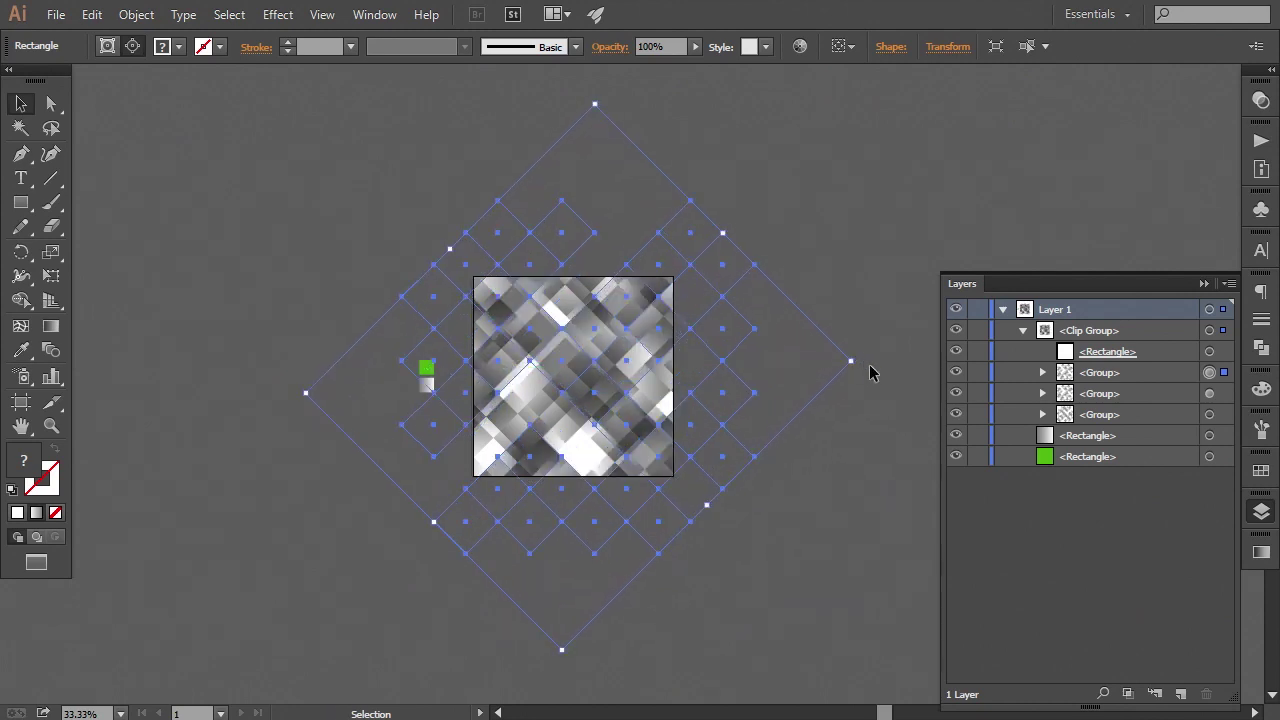
key(ctrl+plus)
key(ctrl+plus)
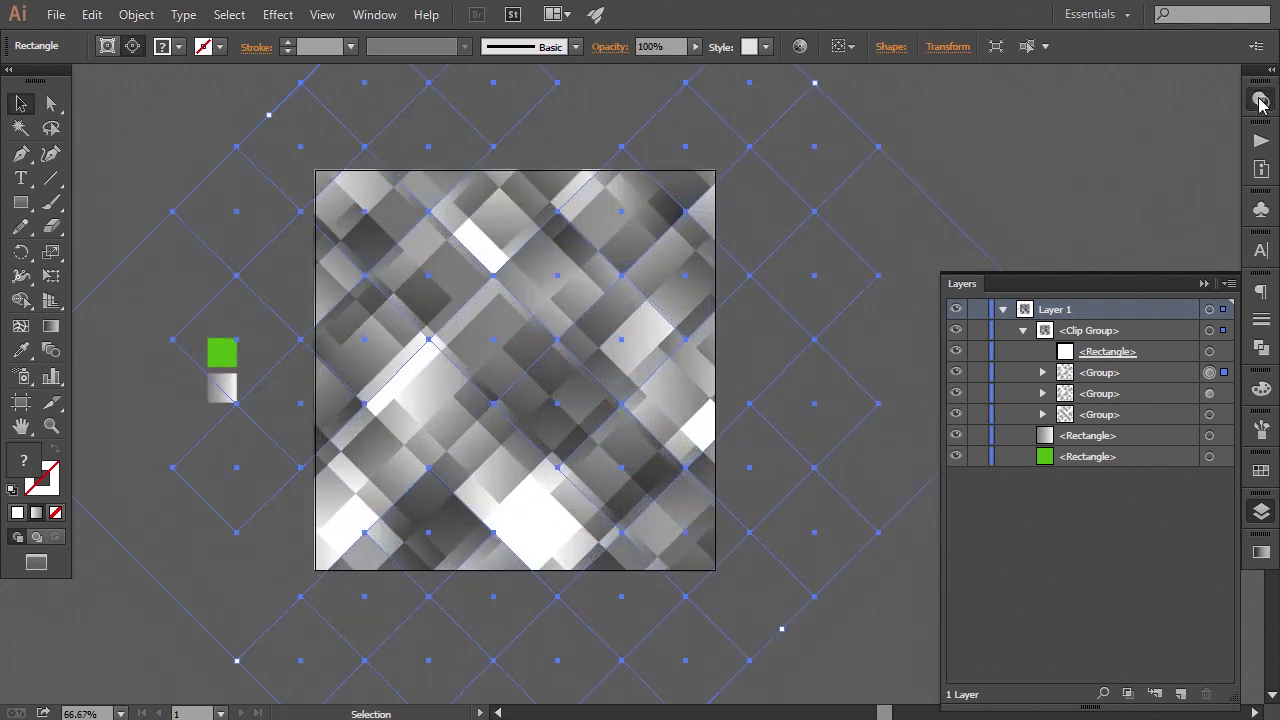
Step: Change the enlarged top diamond group's blending mode to Screen and deselect it
click(1261, 100)
click(1080, 111)
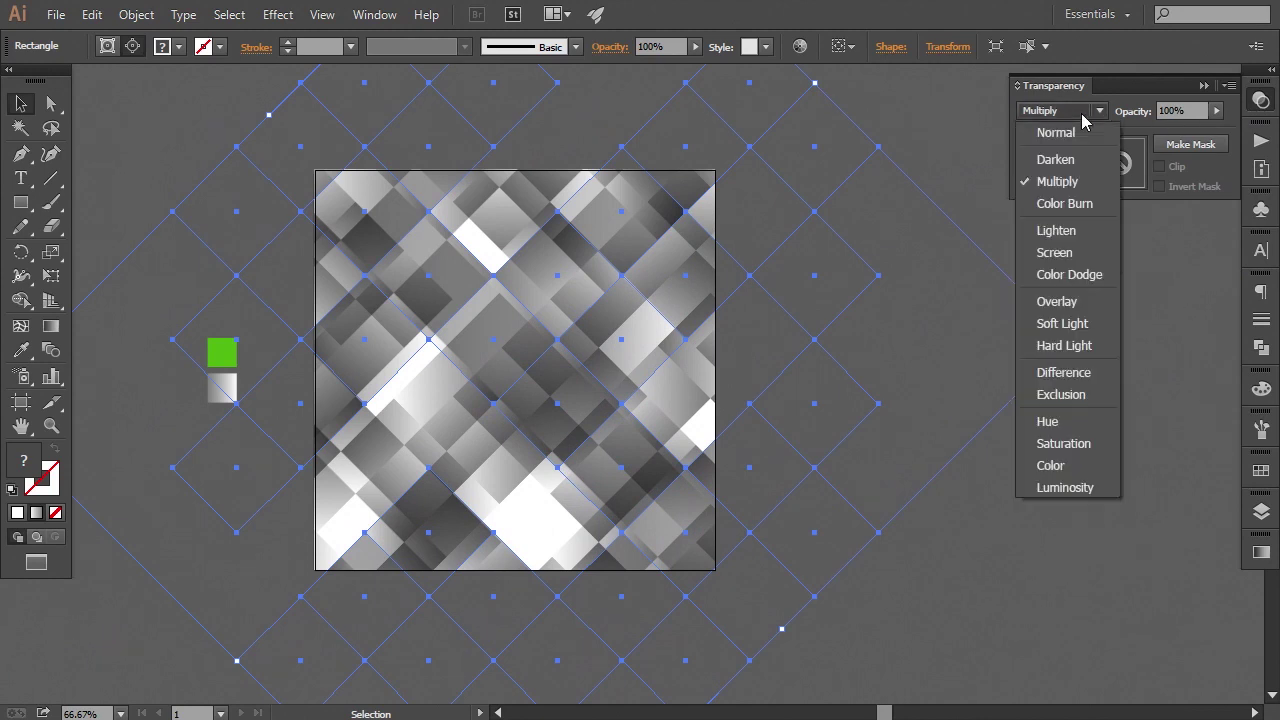
click(1056, 252)
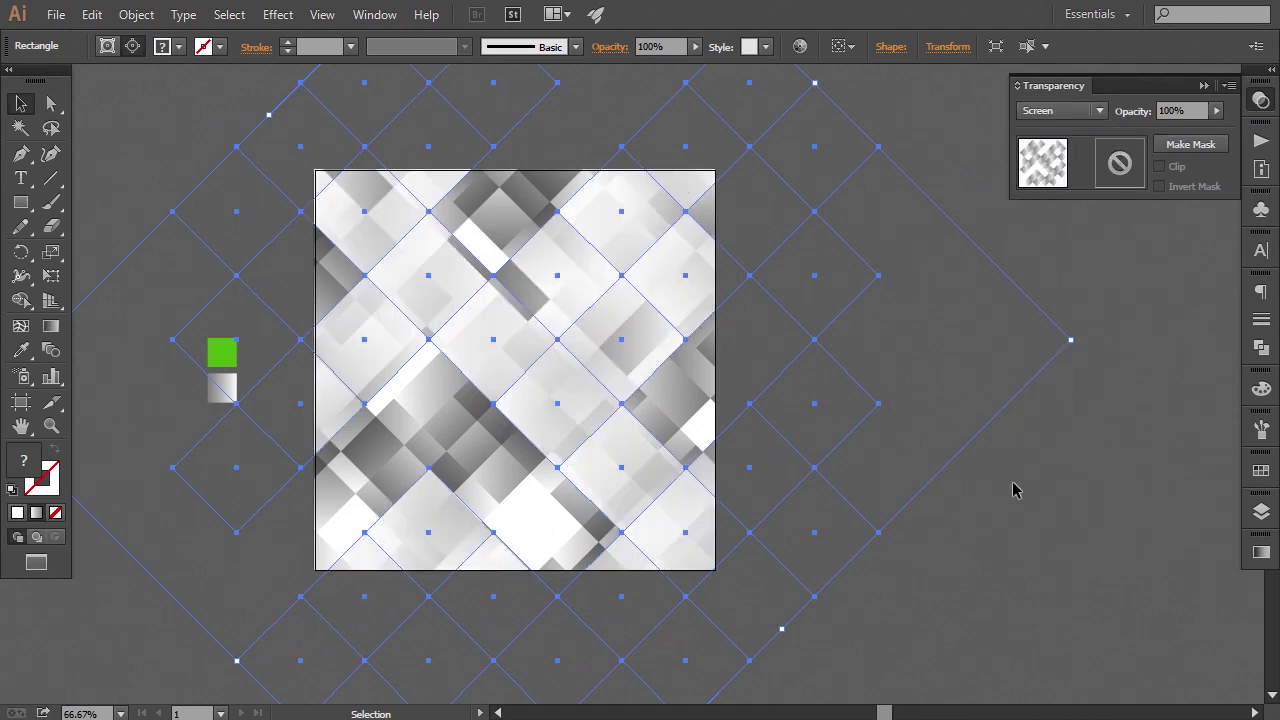
key(ctrl+shift+a)
key(ctrl+minus)
key(ctrl+minus)
key(ctrl+plus)
key(ctrl+plus)
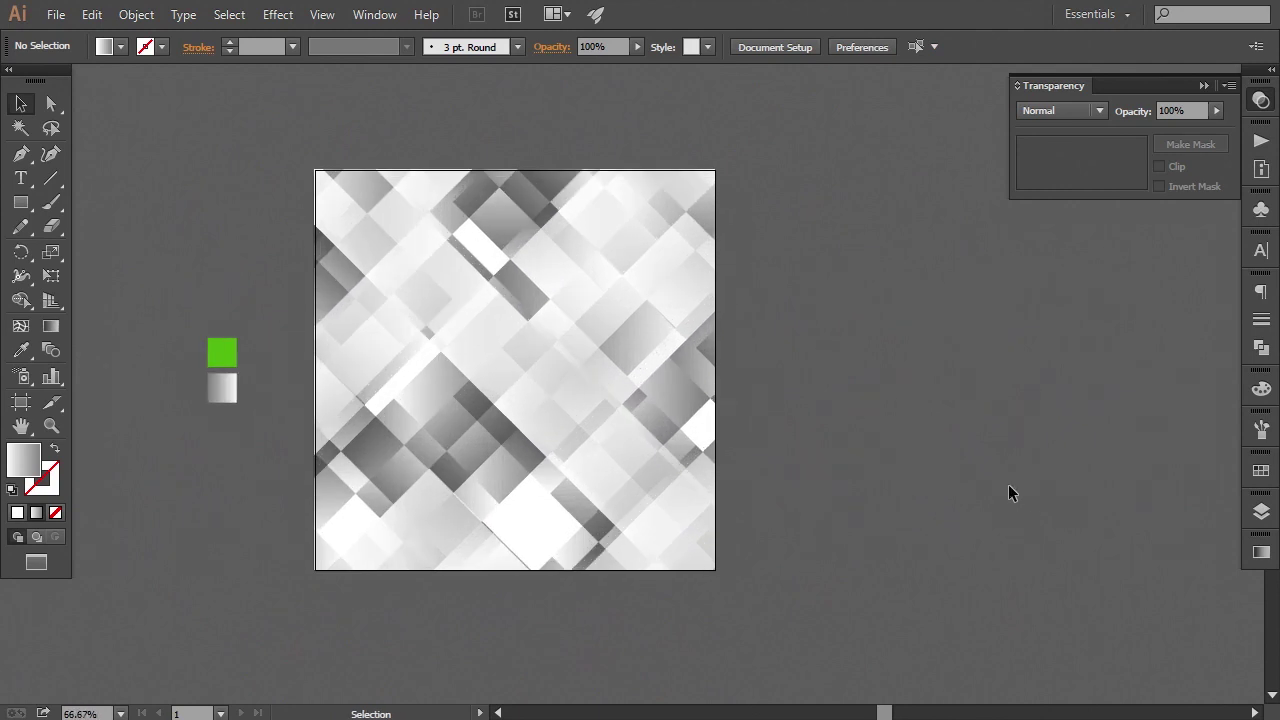
drag(776, 536, 914, 542)
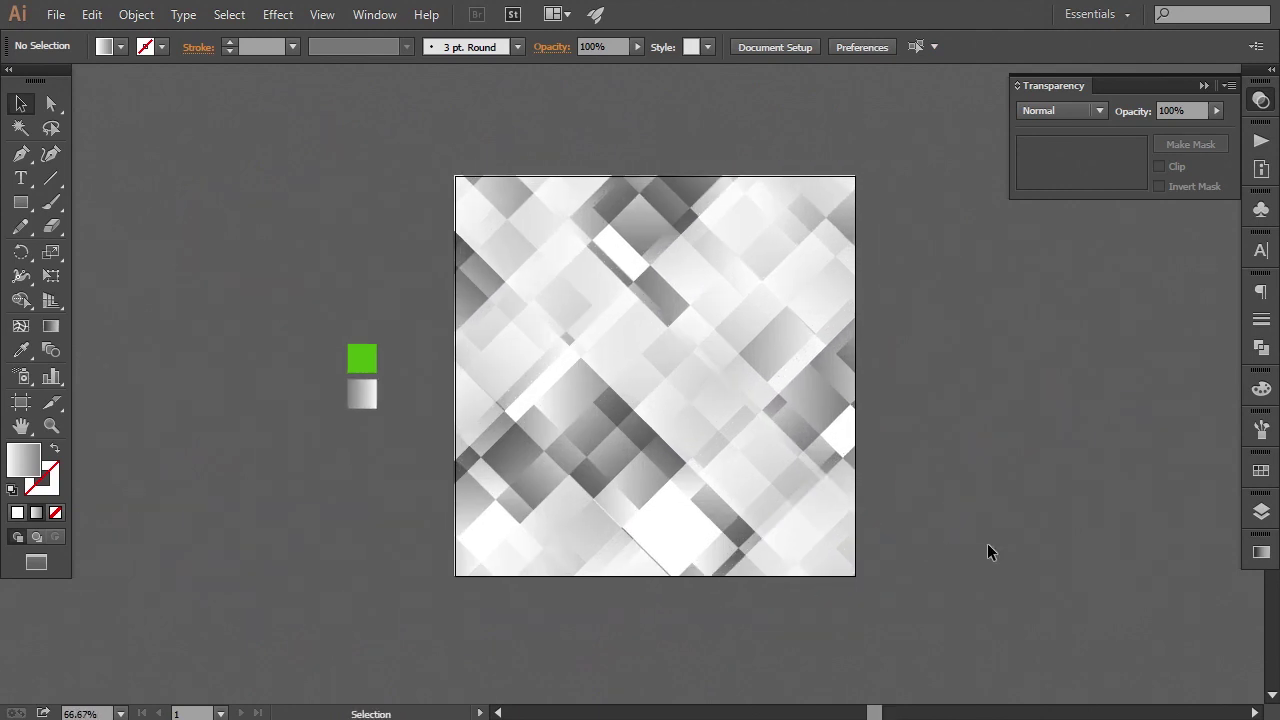
Step: Nudge the top diamond group a short distance to the right in small increments, keeping its vertical position, and deselect it
click(1241, 511)
click(1210, 373)
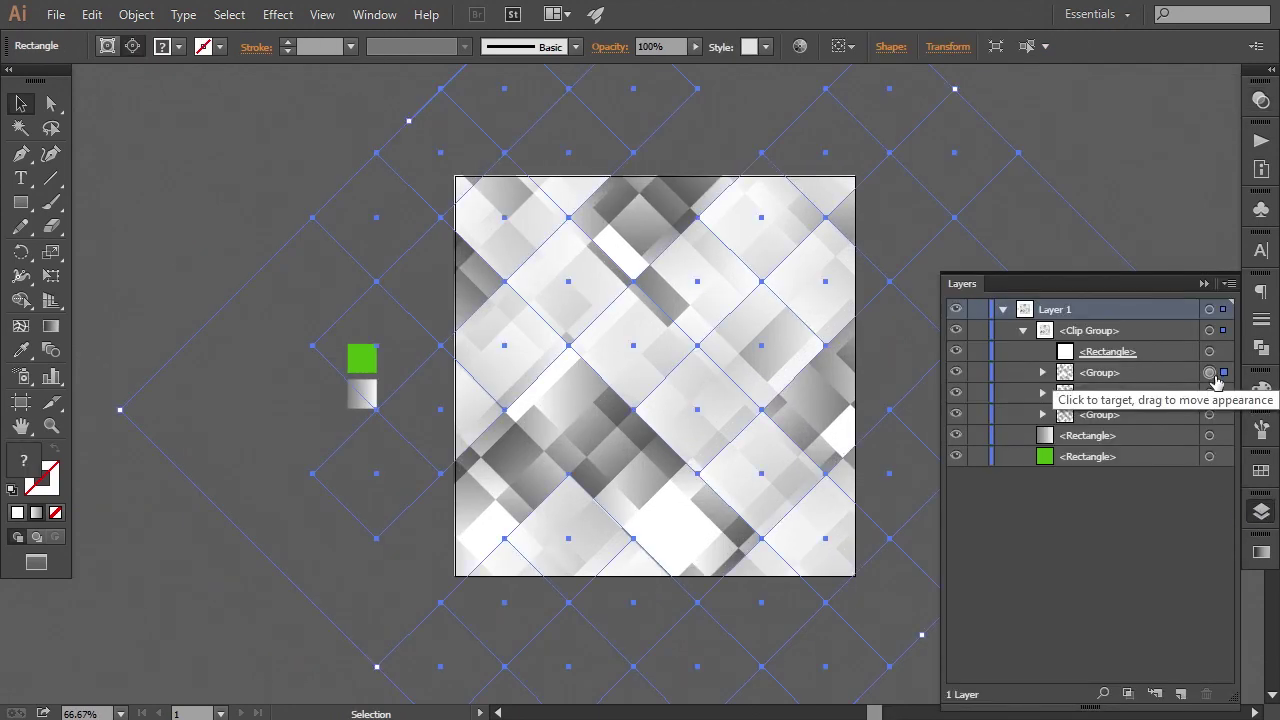
key(ctrl+minus)
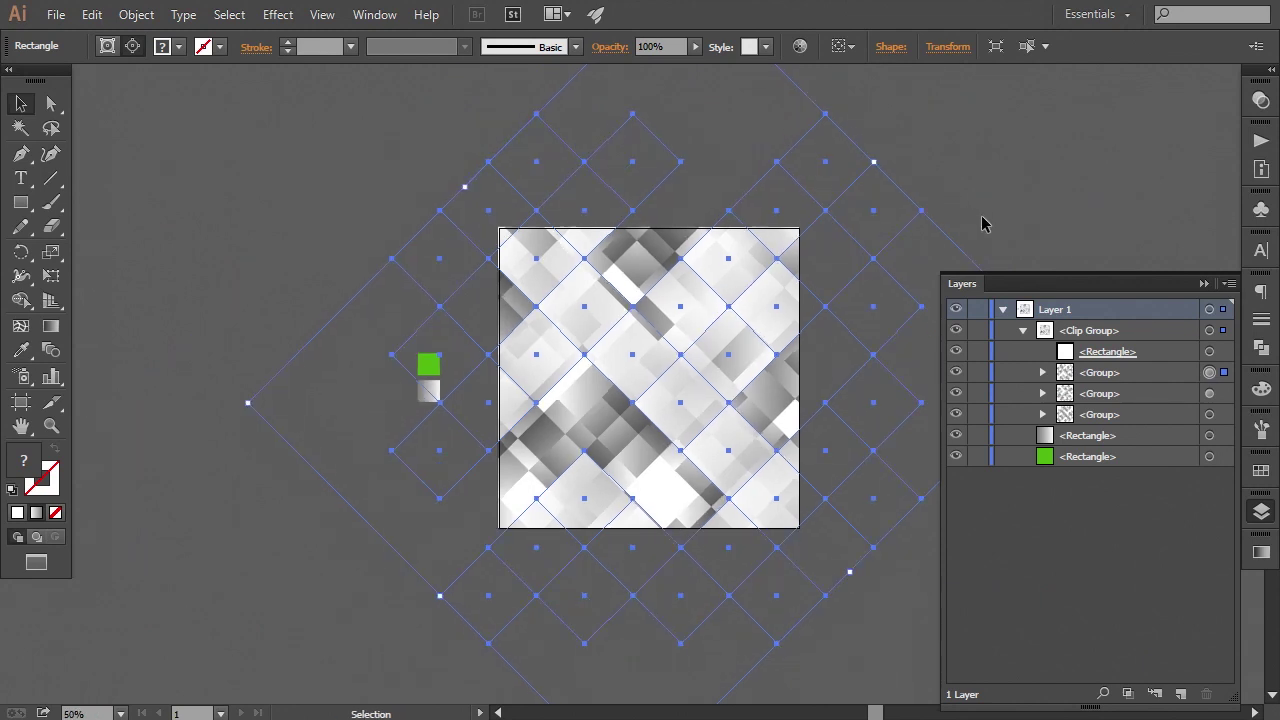
key(shift+Right)
key(shift+Right)
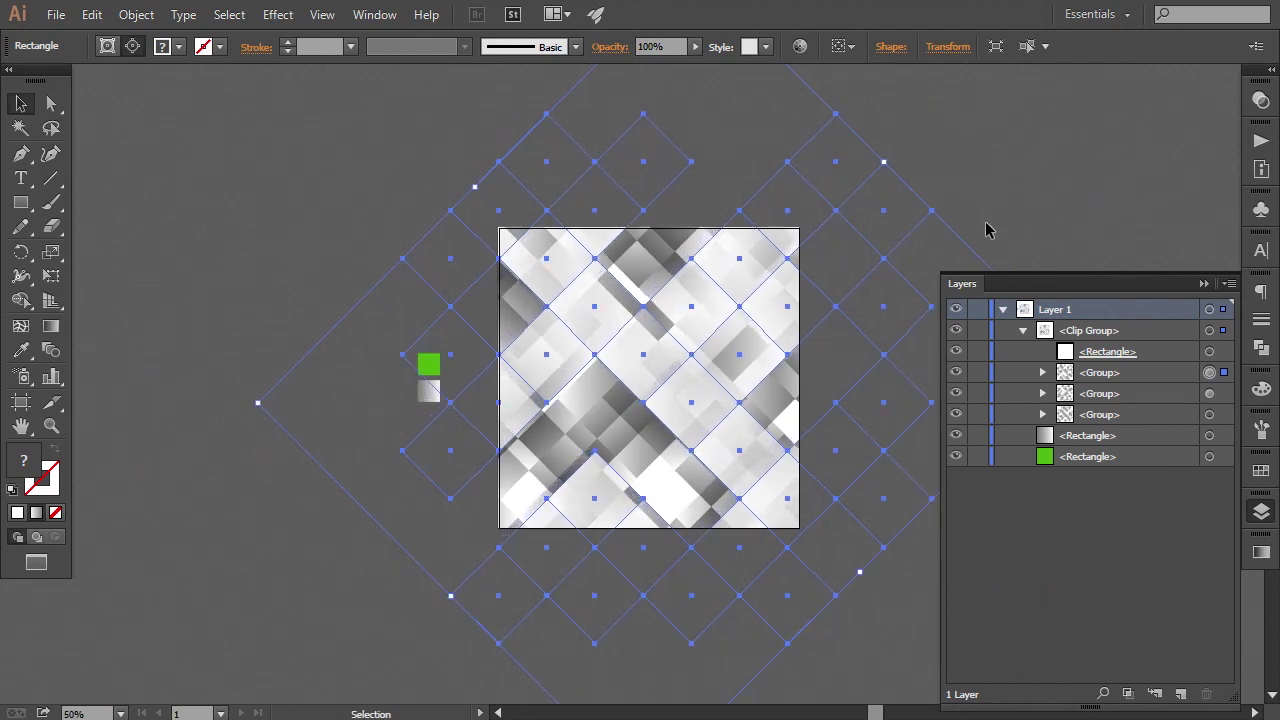
key(Right)
key(Right)
key(Right)
key(Right)
key(Right)
key(Right)
key(Right)
key(Right)
key(Right)
key(Right)
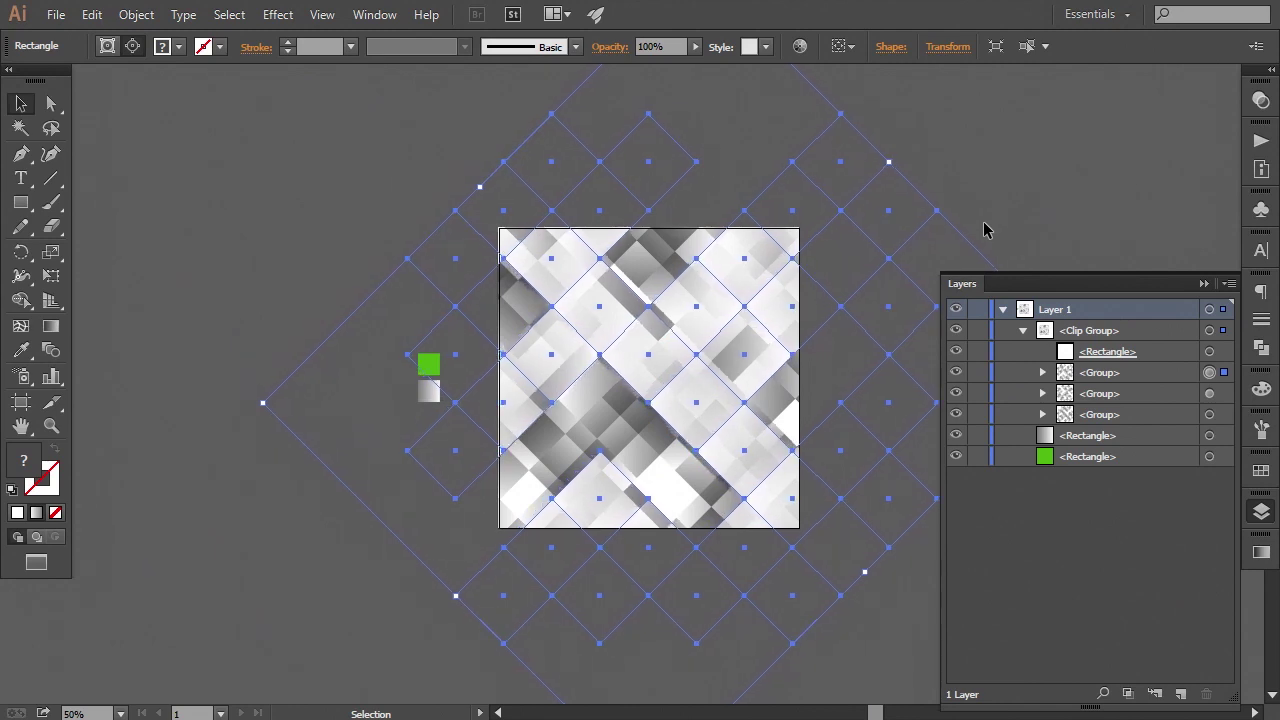
key(Right)
key(Right)
key(Right)
key(Right)
key(Right)
key(Right)
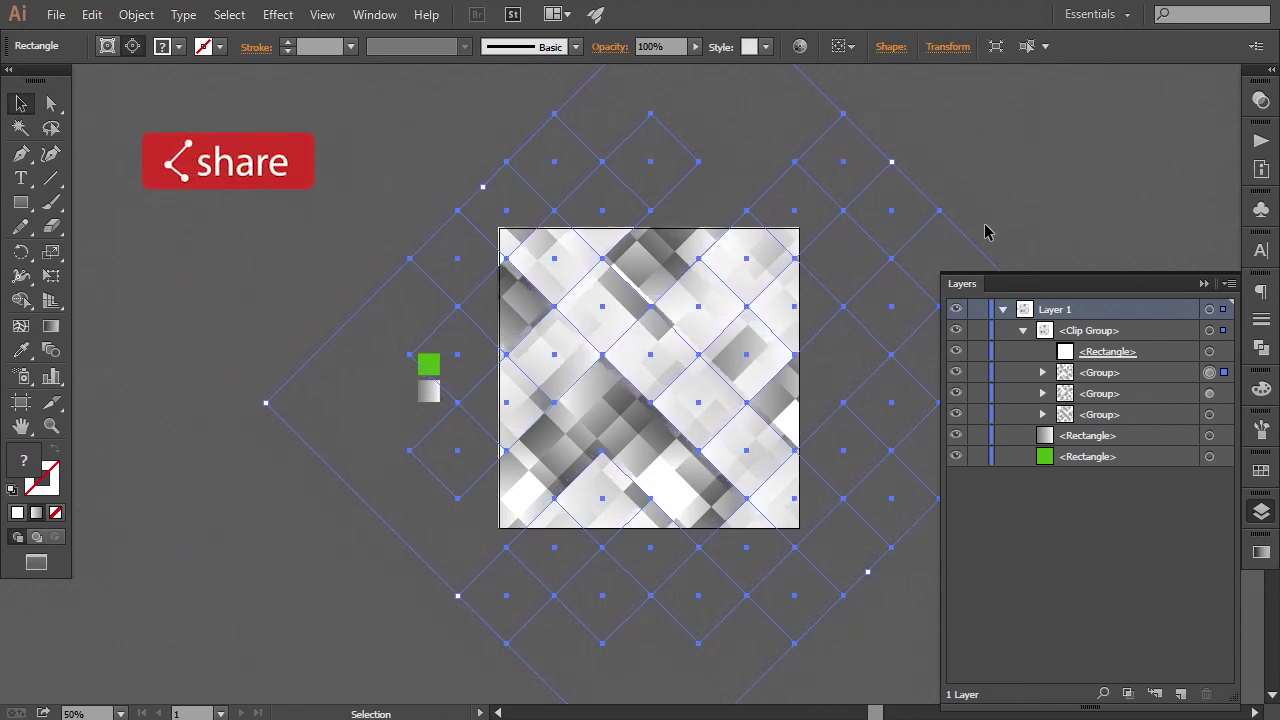
key(Right)
key(Right)
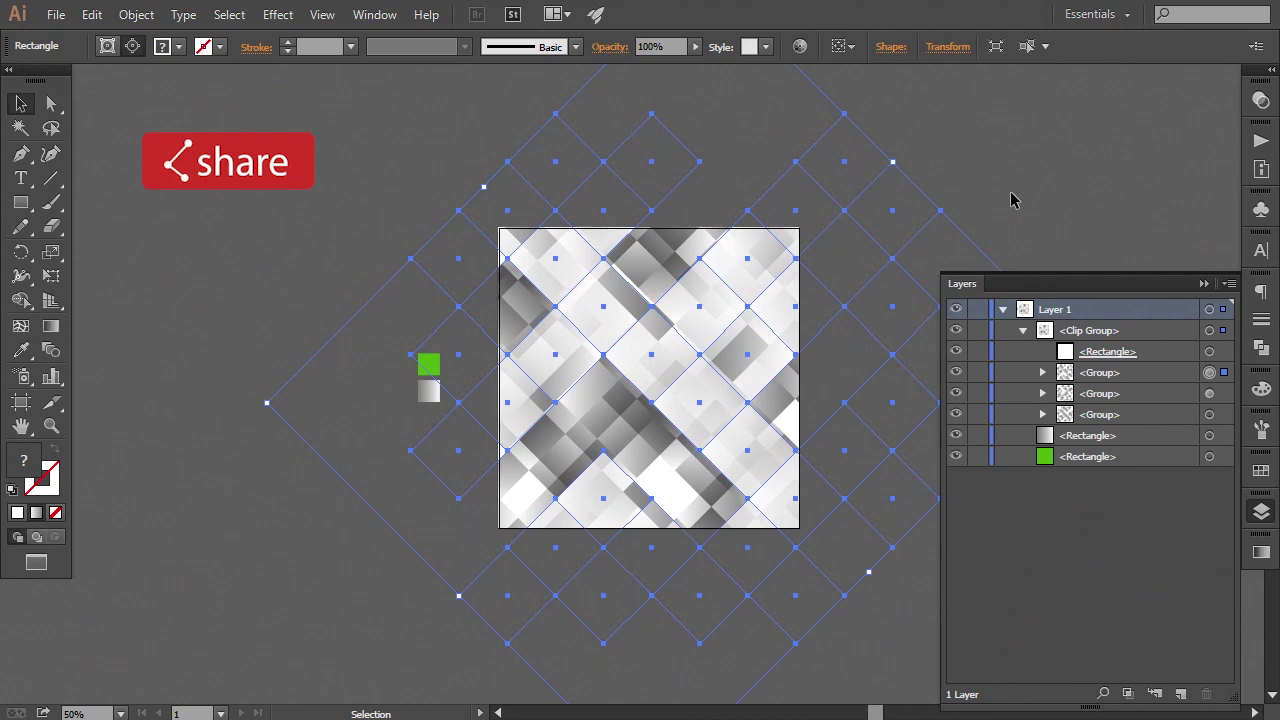
click(1011, 200)
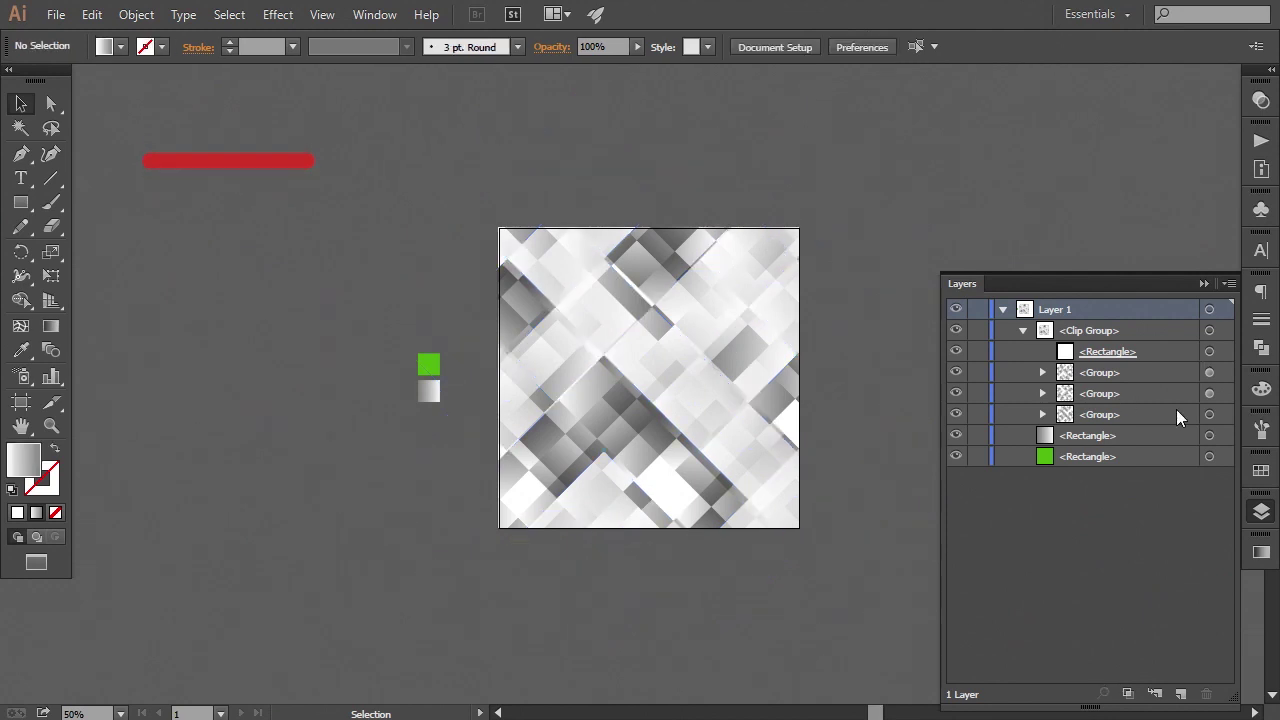
Step: Scale the top Screen-mode diamond group down slightly around its centre and deselect it
click(1210, 372)
key(ctrl+minus)
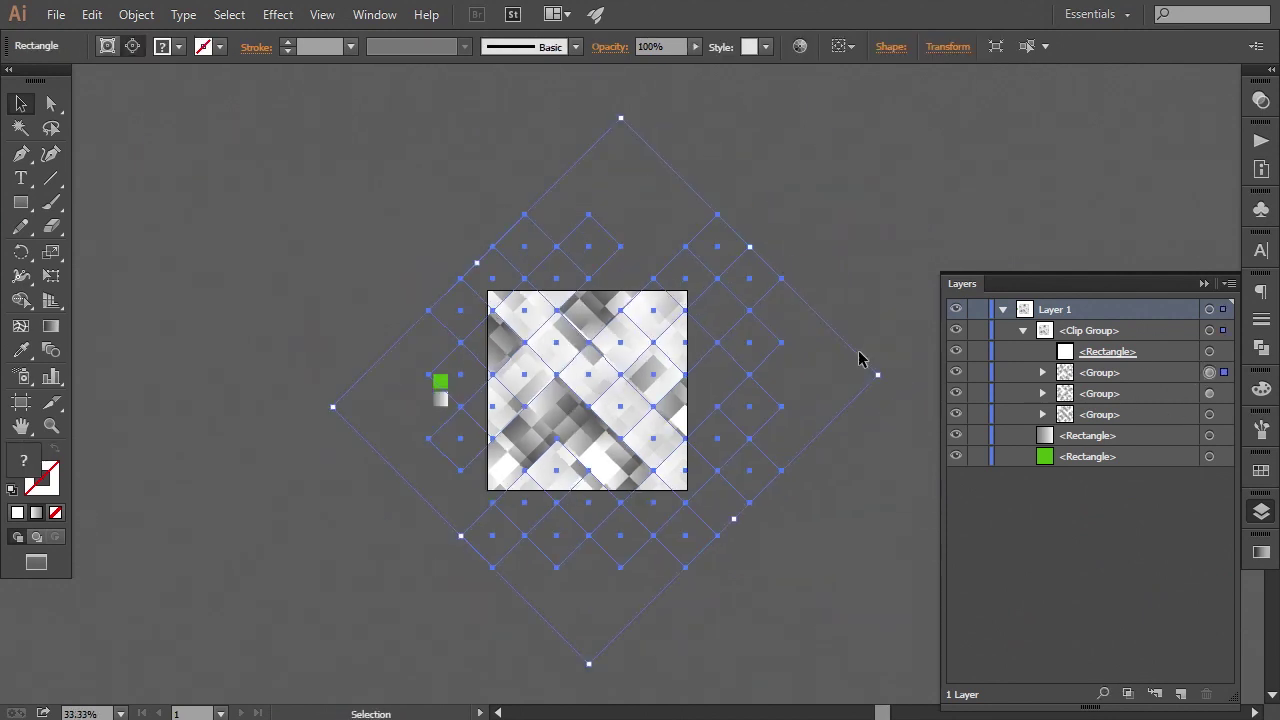
drag(881, 377, 866, 381)
key(ctrl+plus)
click(947, 212)
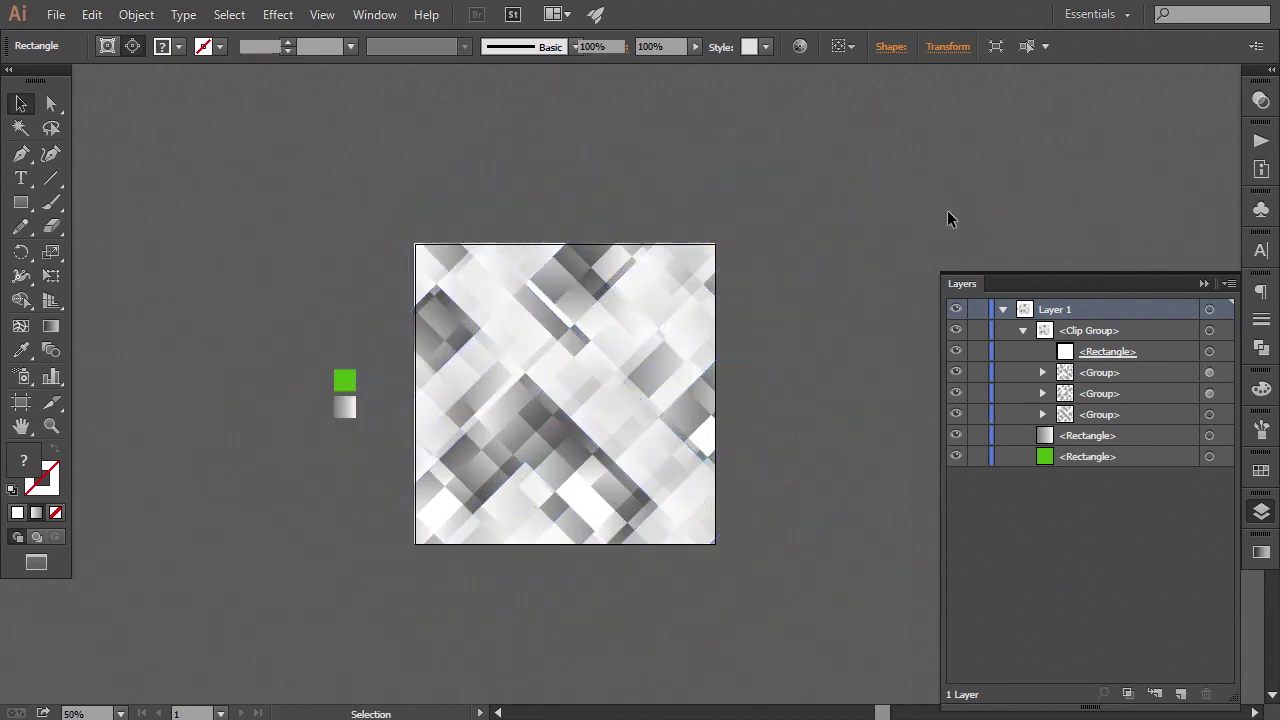
key(ctrl+plus)
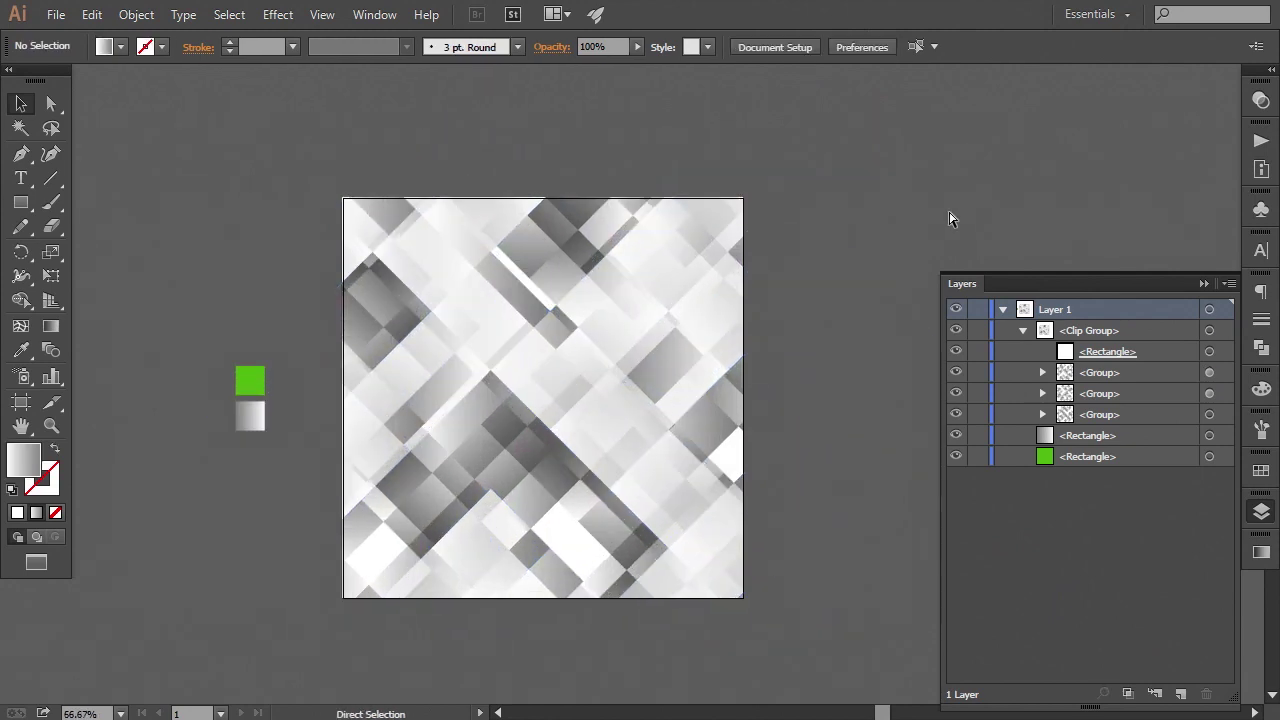
Step: Enlarge the middle diamond group of the clip group slightly around its centre and deselect it
click(1210, 395)
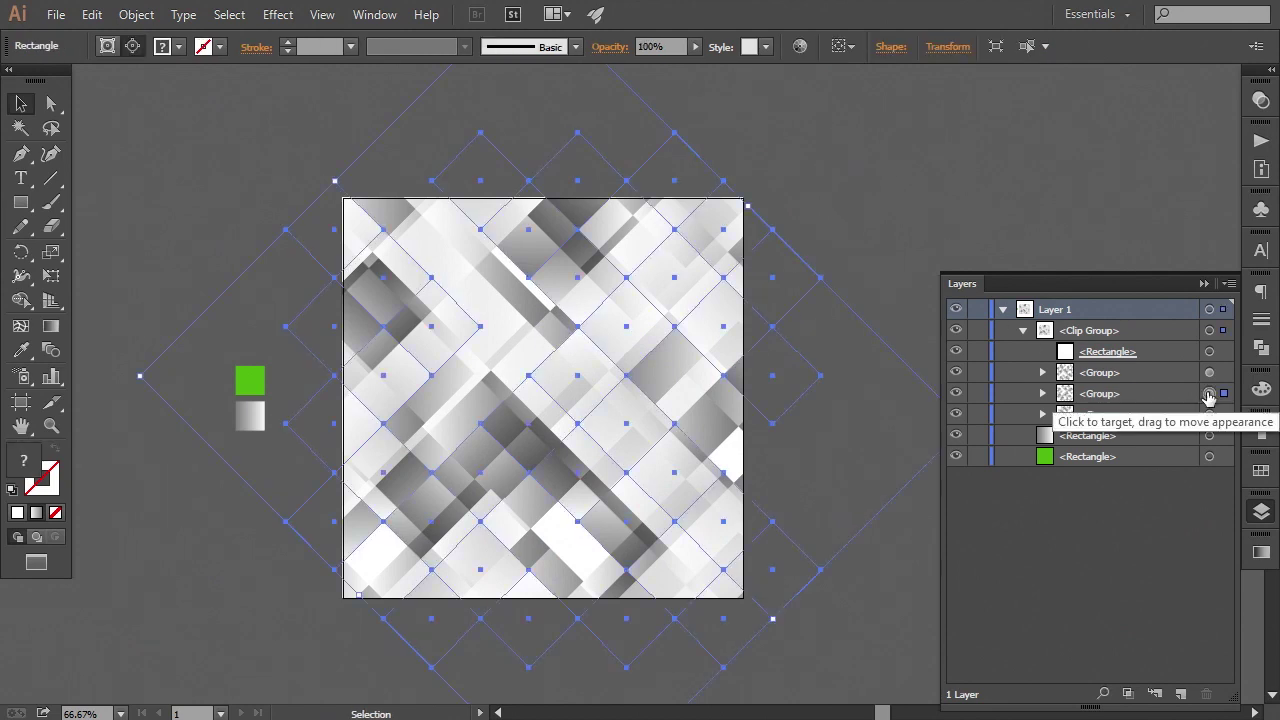
key(ctrl+minus)
drag(887, 413, 901, 418)
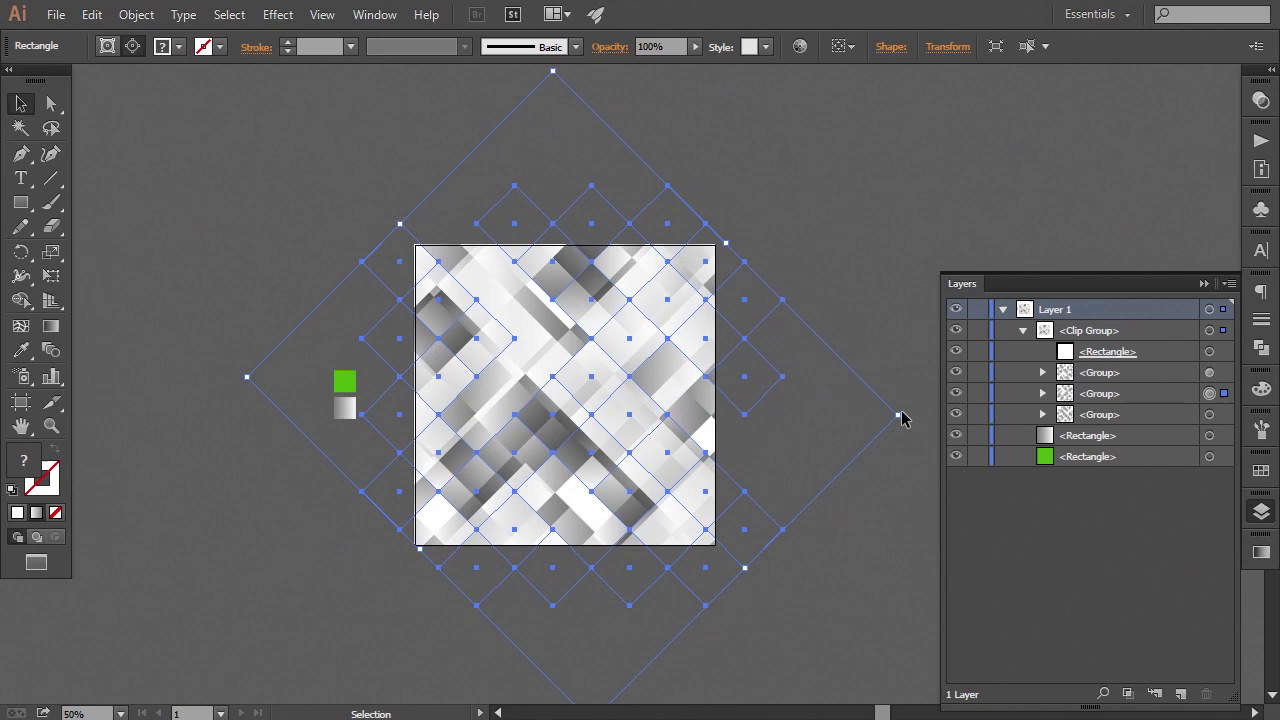
click(841, 260)
key(ctrl+plus)
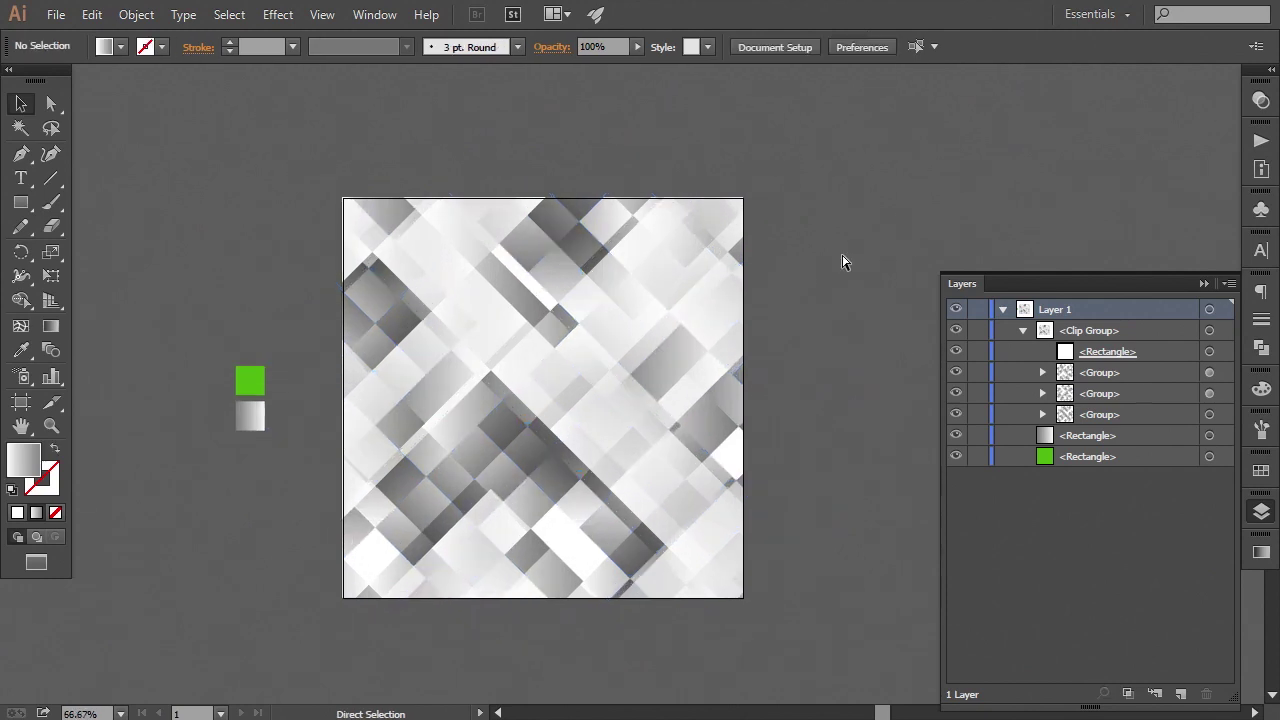
Step: Shrink the topmost diamond group by about a tenth around its centre and deselect it
click(1209, 373)
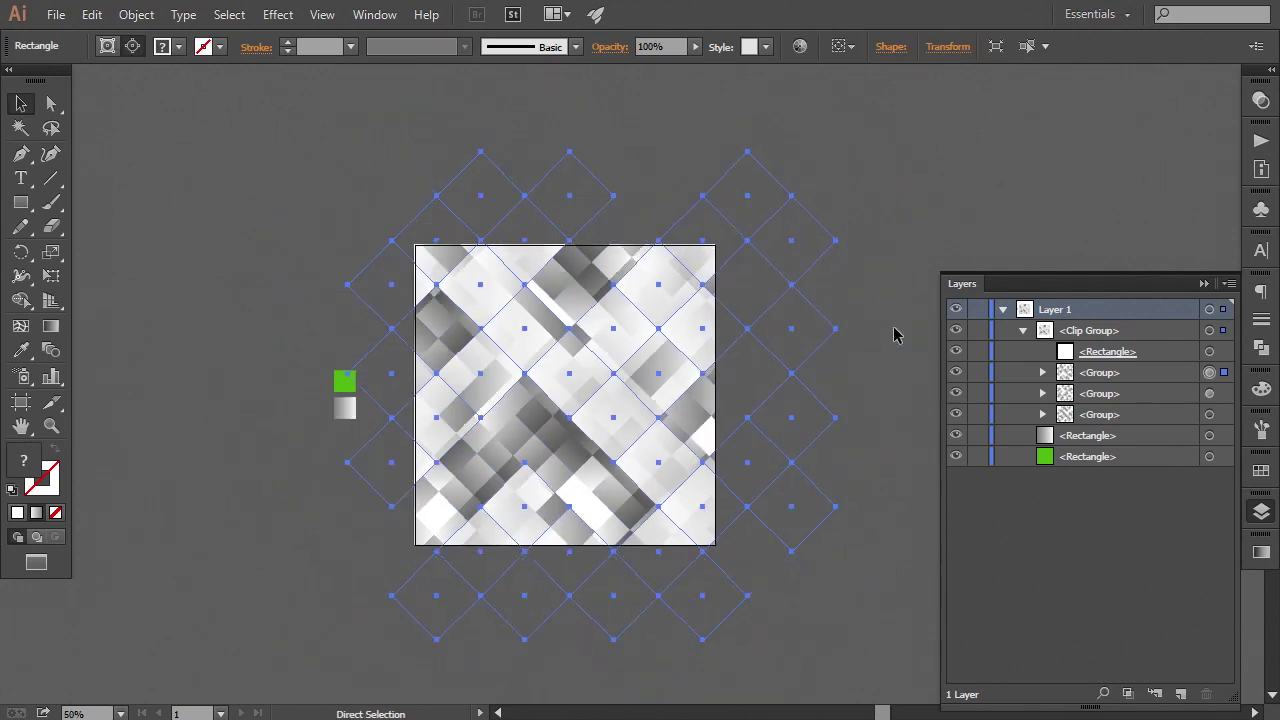
key(ctrl+minus)
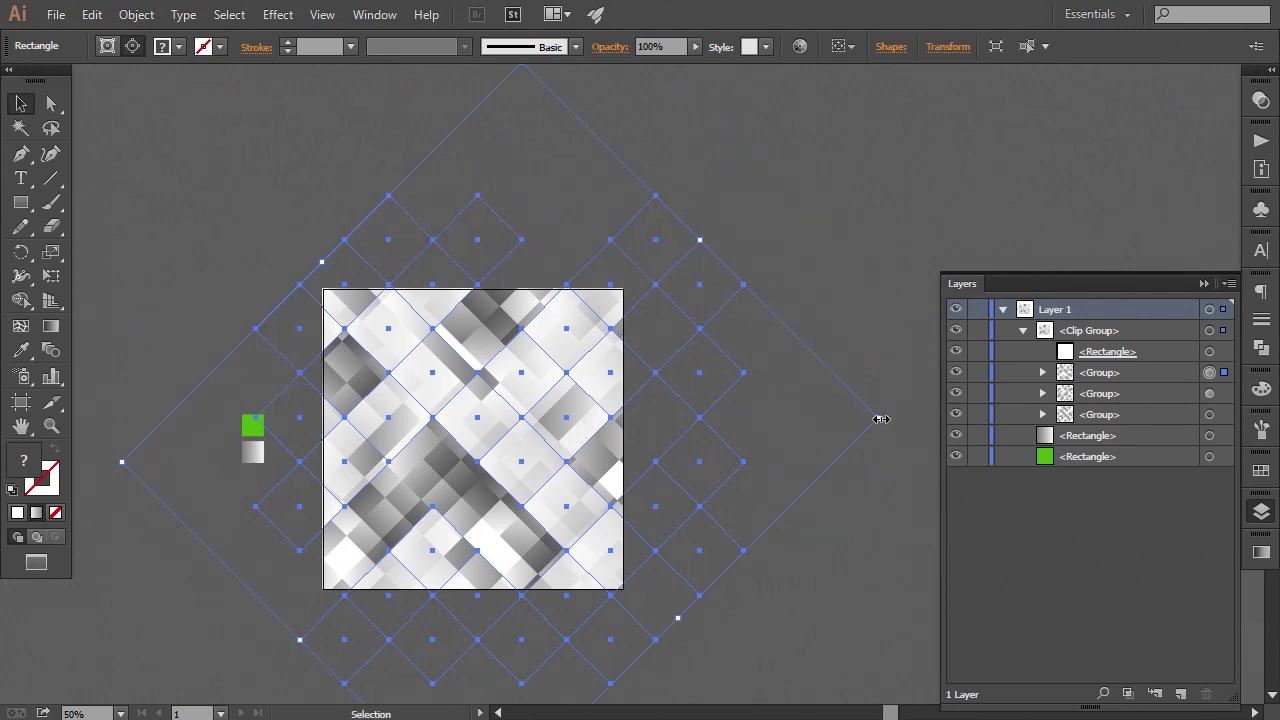
drag(880, 419, 849, 427)
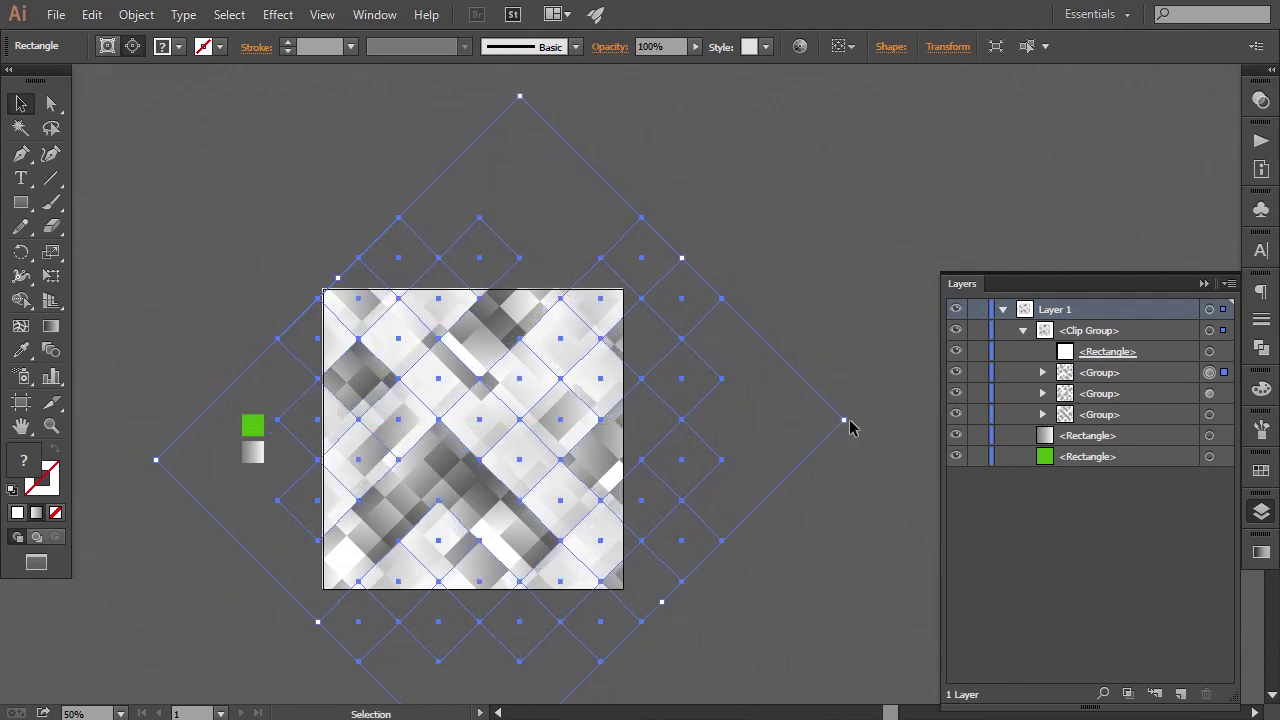
click(799, 285)
key(ctrl+plus)
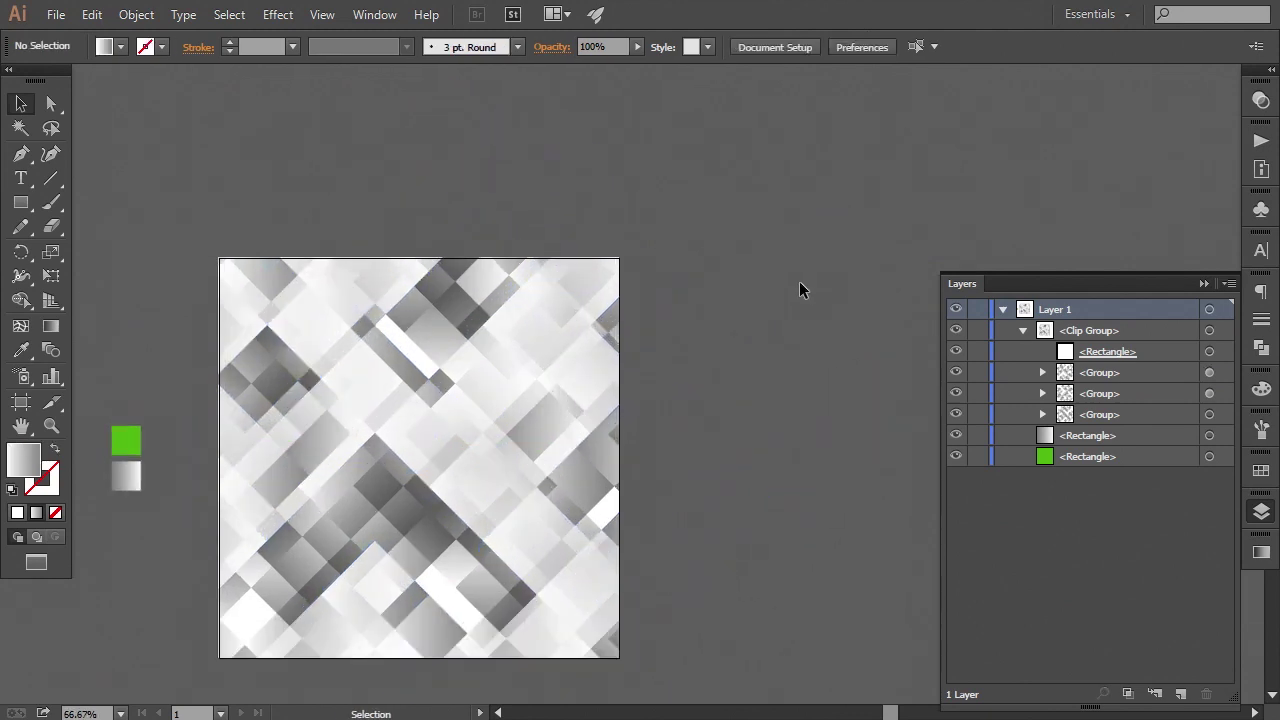
Step: Draw a rectangle covering the whole artboard and fill it with the colour sampled from the green square beside the artboard
key(ctrl+minus)
key(ctrl+plus)
key(space)
drag(675, 449, 846, 400)
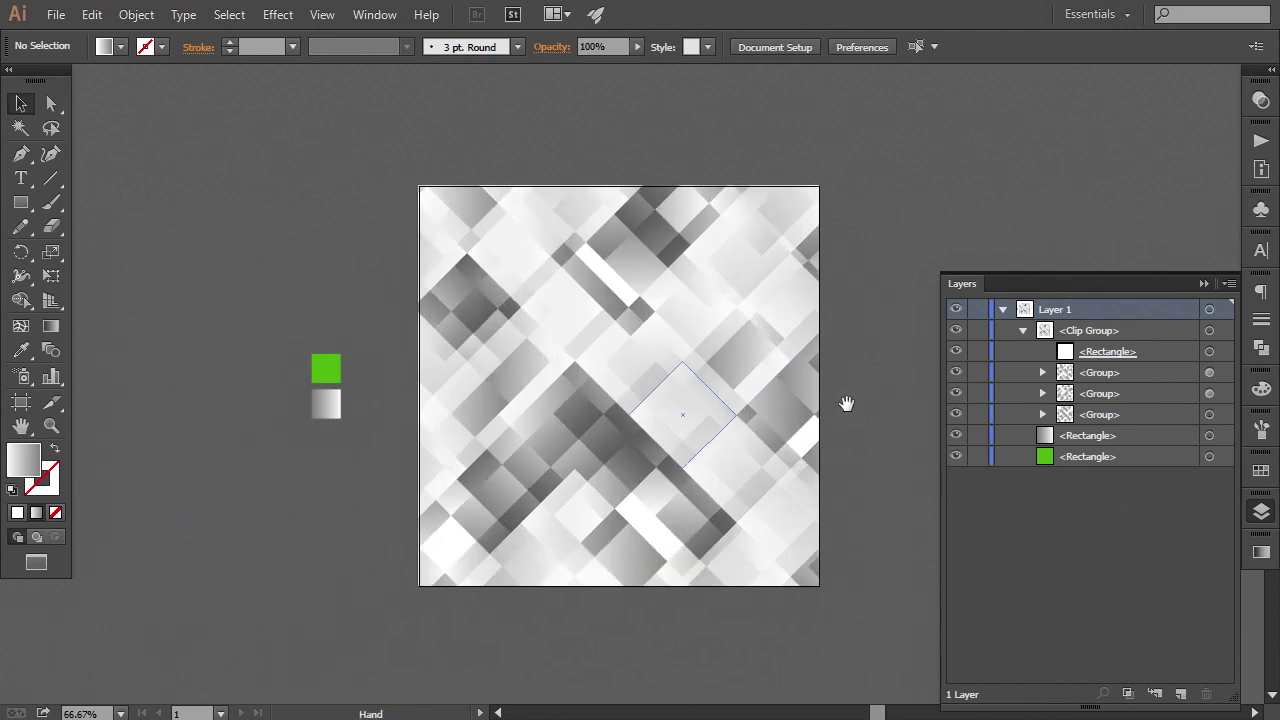
click(22, 204)
key(ctrl+plus)
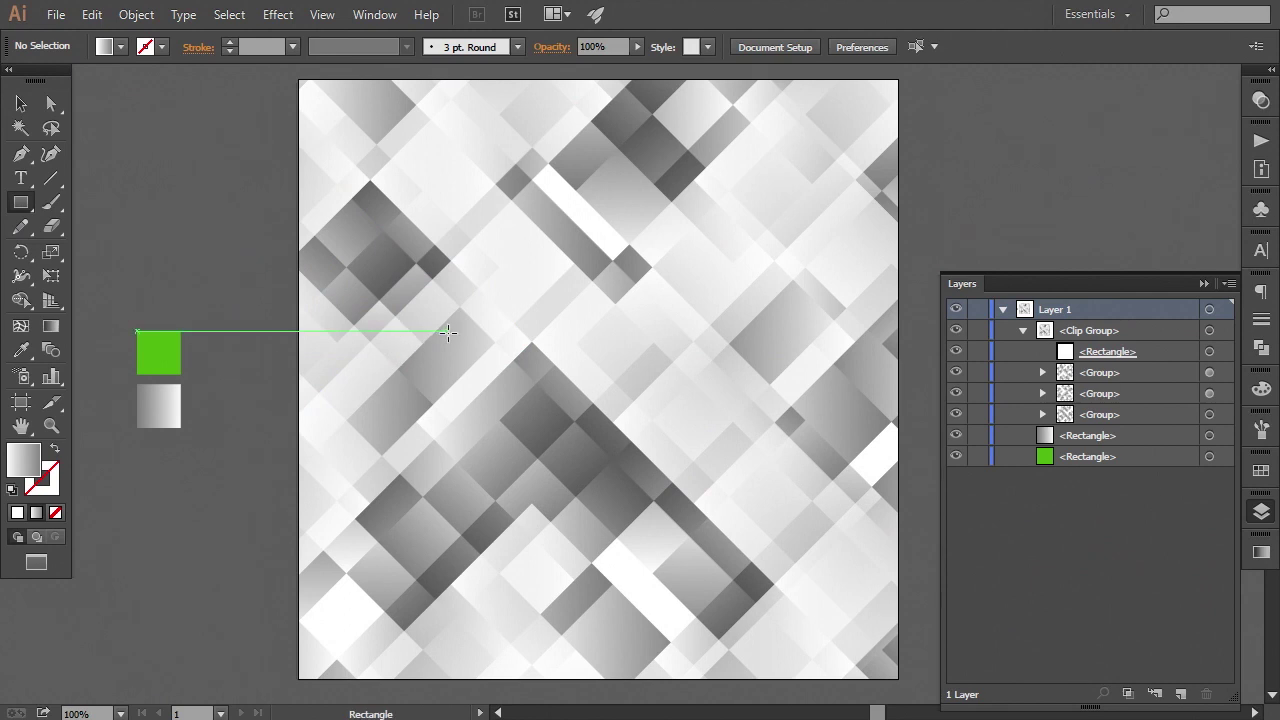
drag(299, 80, 899, 679)
click(21, 351)
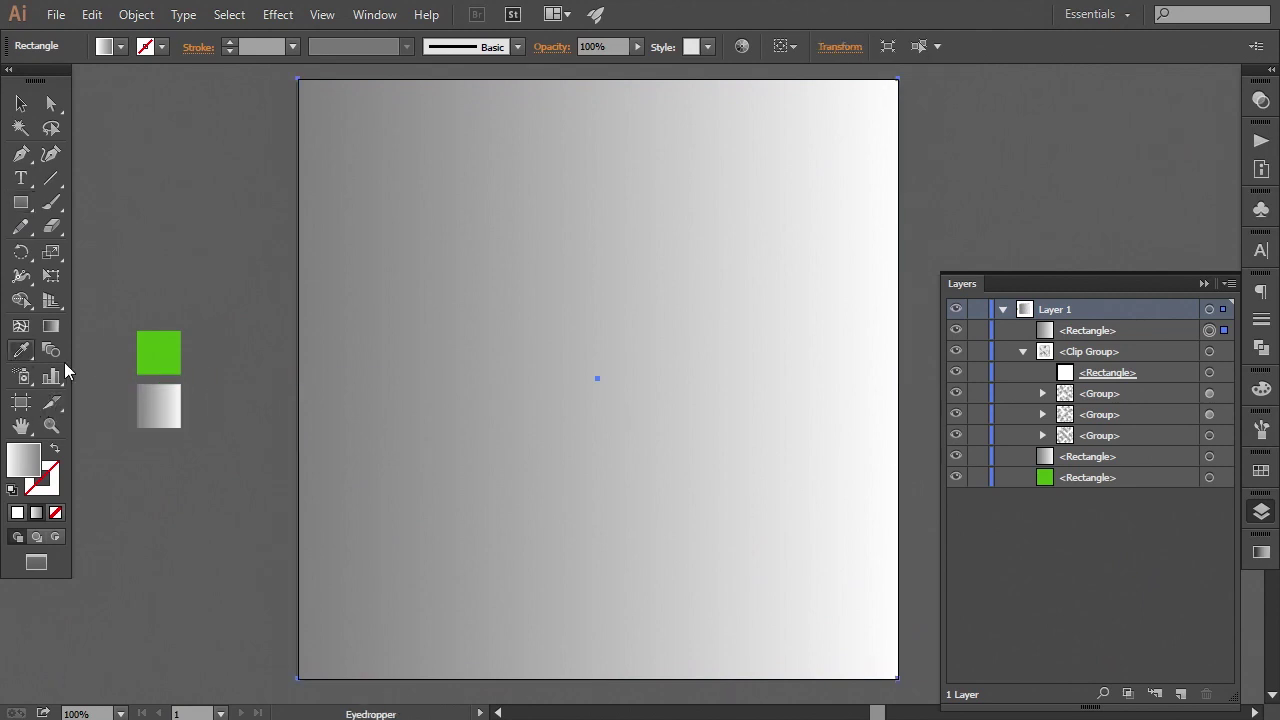
click(149, 366)
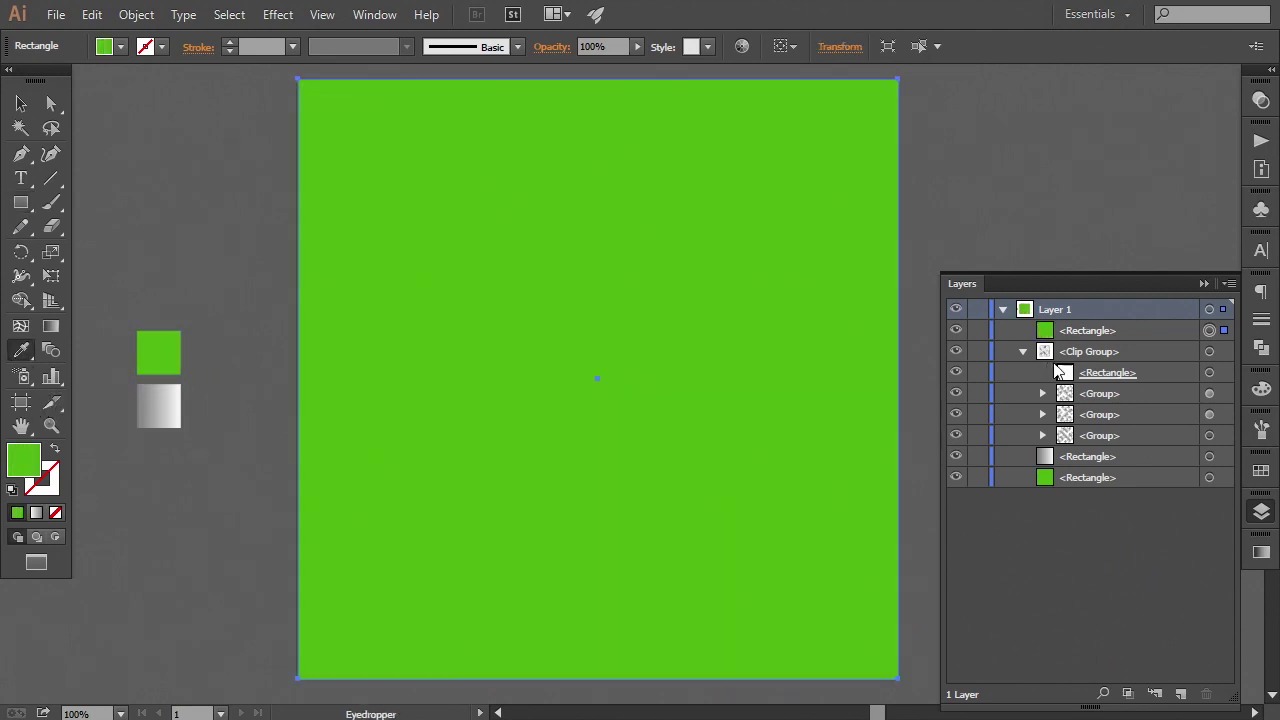
Step: Set the green rectangle's blending mode to Overlay and deselect it
click(1261, 100)
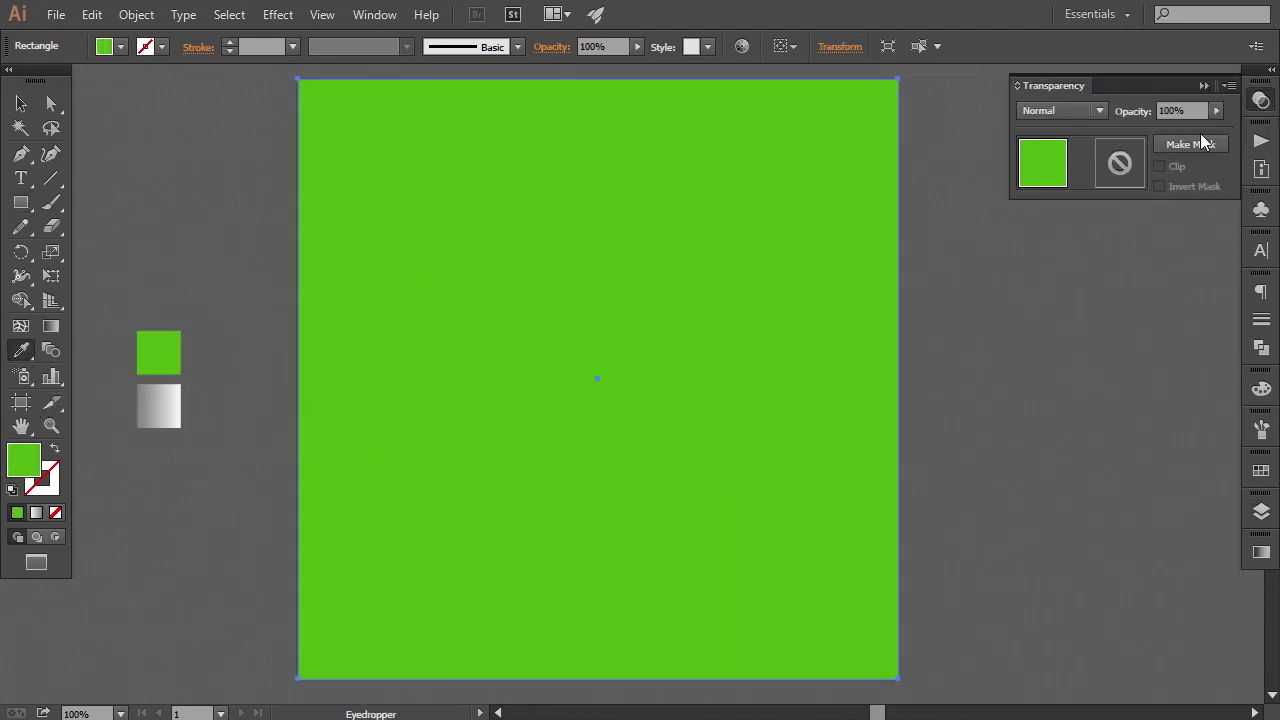
click(1084, 114)
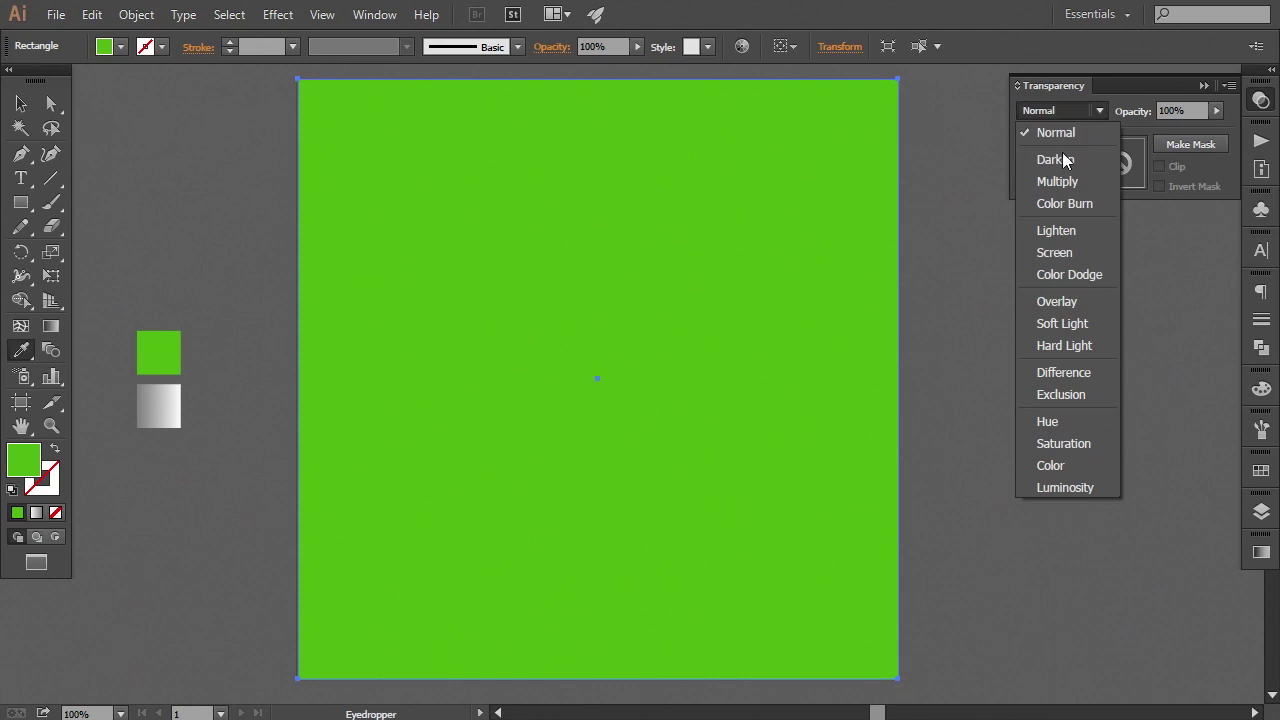
click(1056, 300)
click(1203, 85)
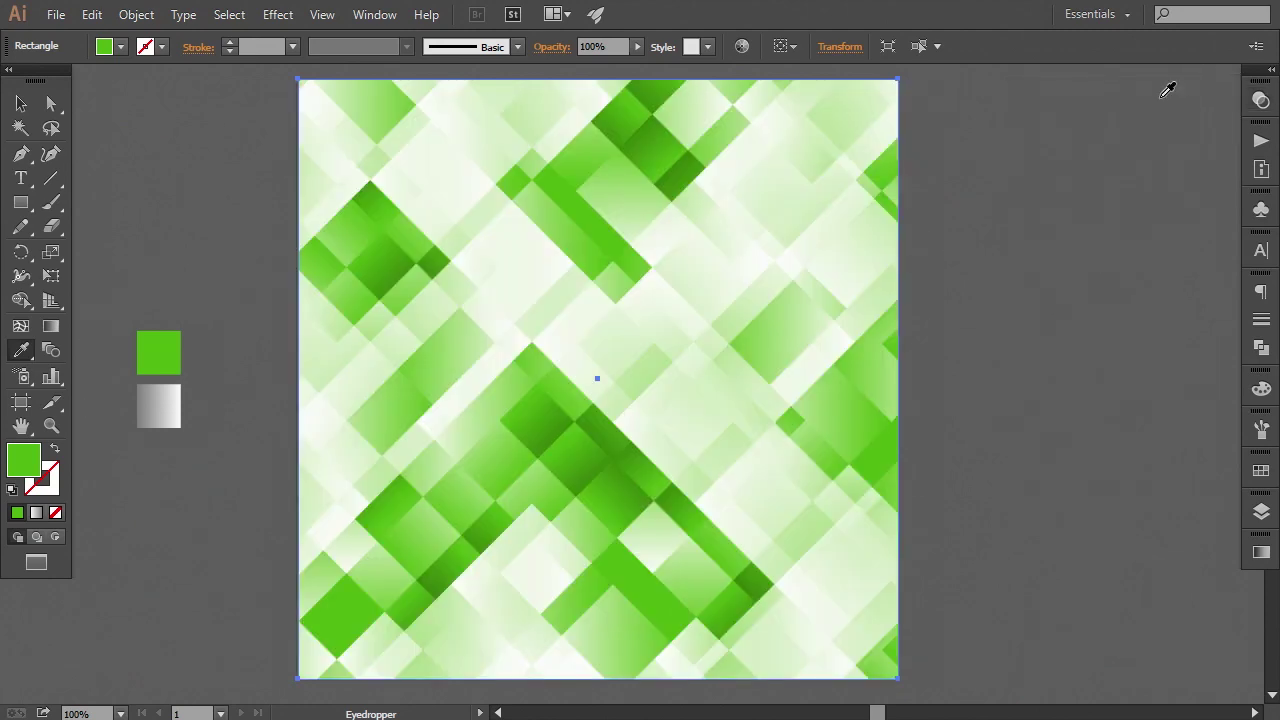
click(27, 109)
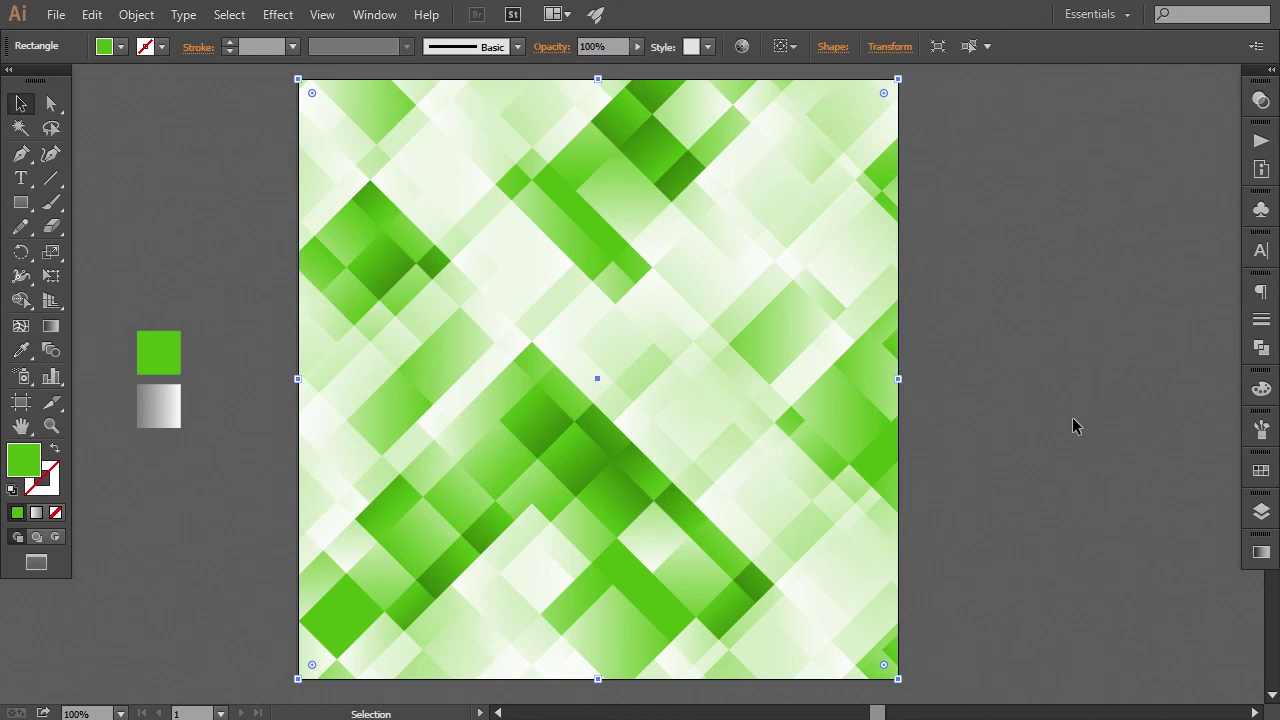
click(1072, 417)
Step: Collapse the clip group and then Layer 1 in the layer list
key(space)
drag(951, 449, 1006, 450)
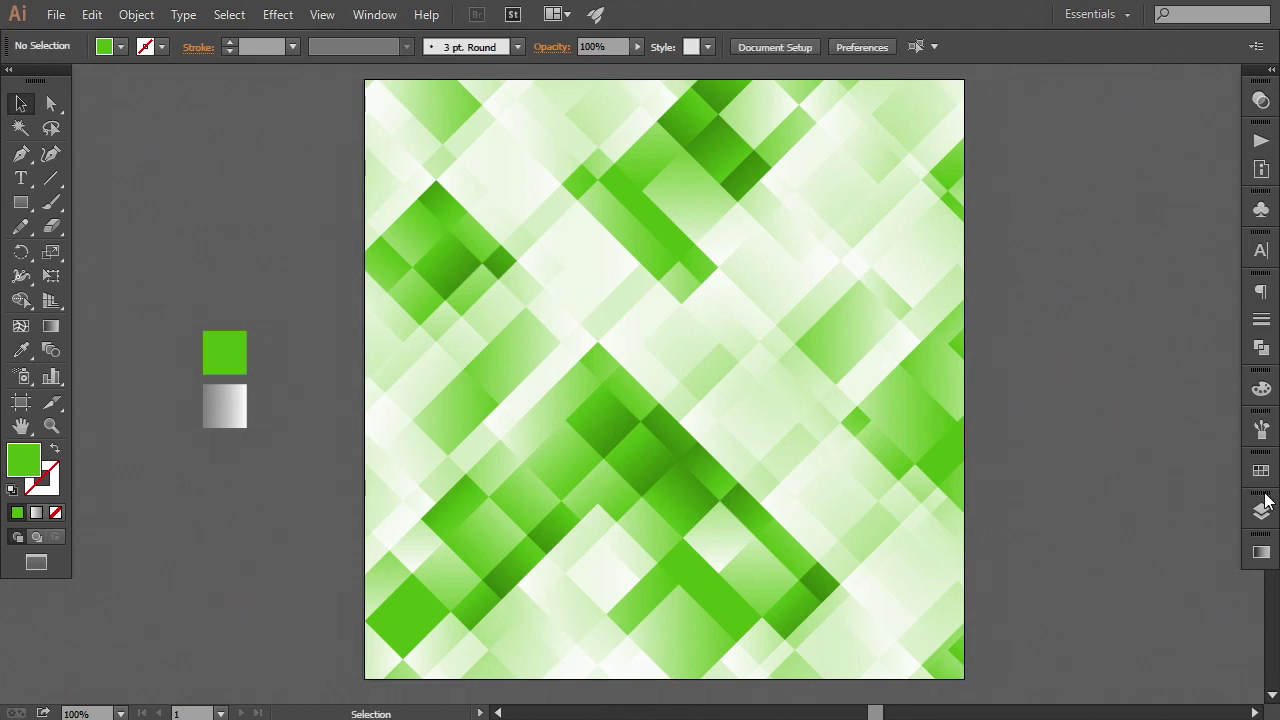
click(1262, 506)
click(1023, 352)
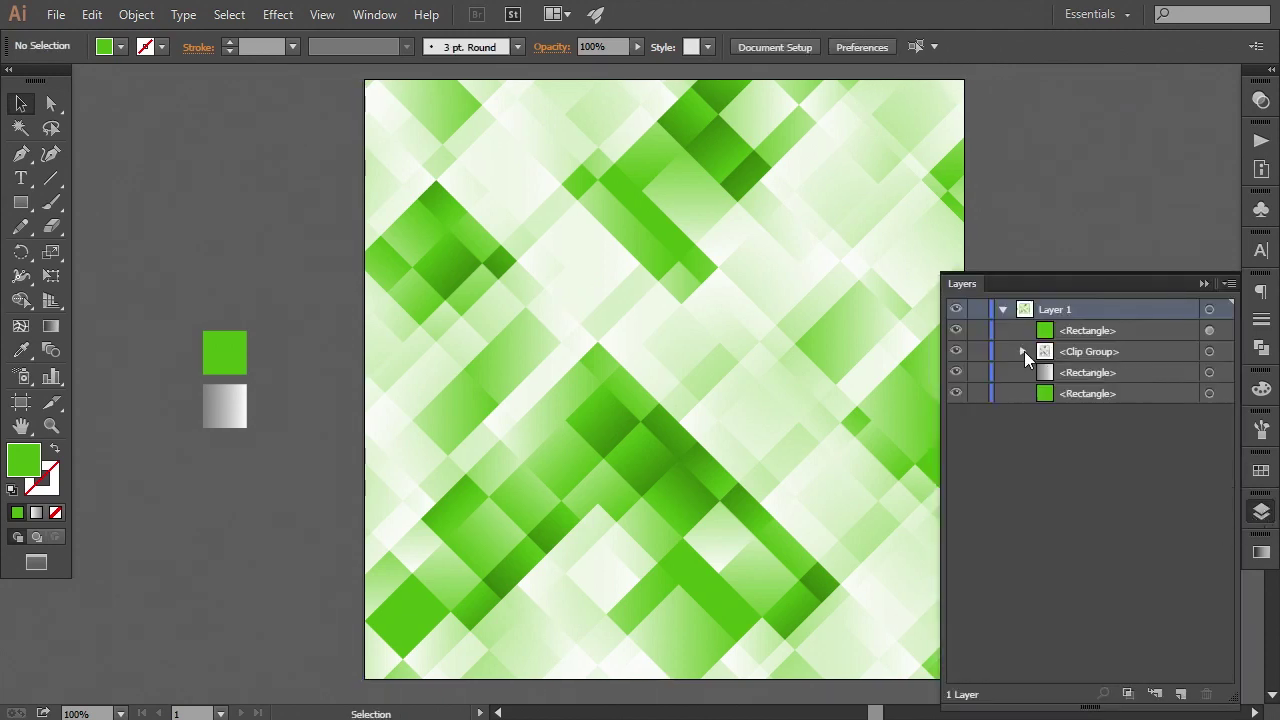
click(1003, 309)
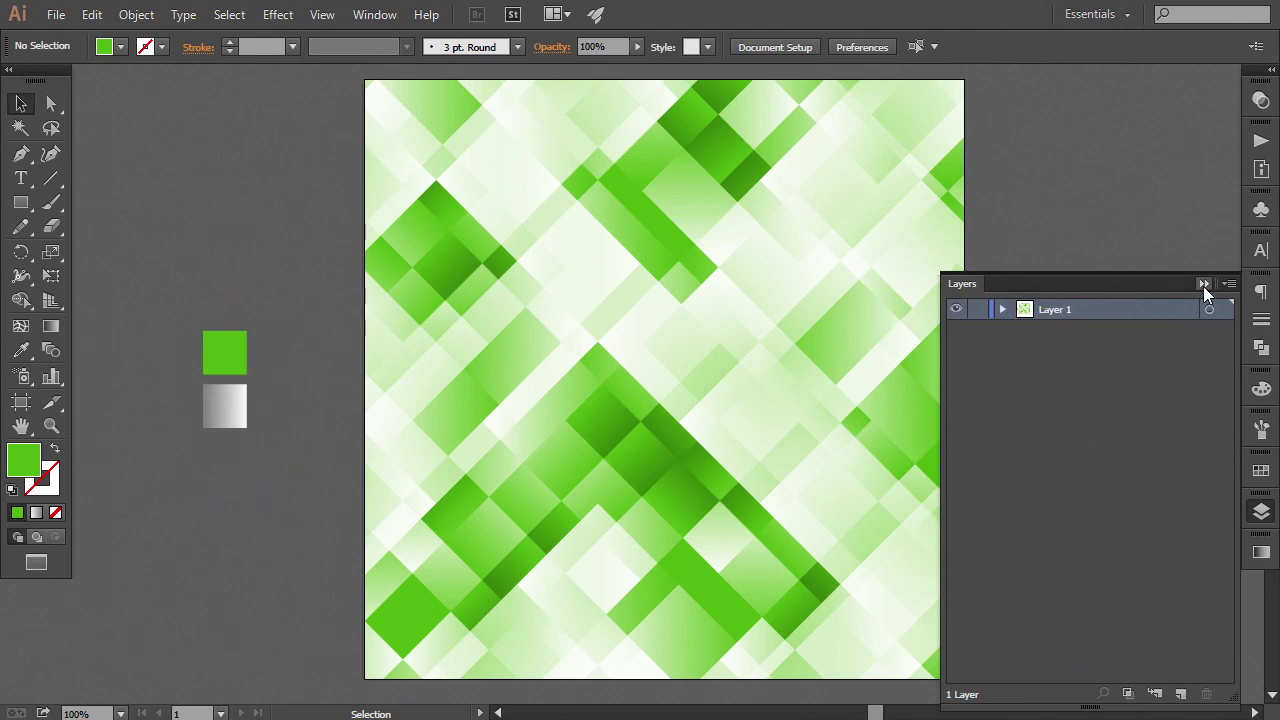